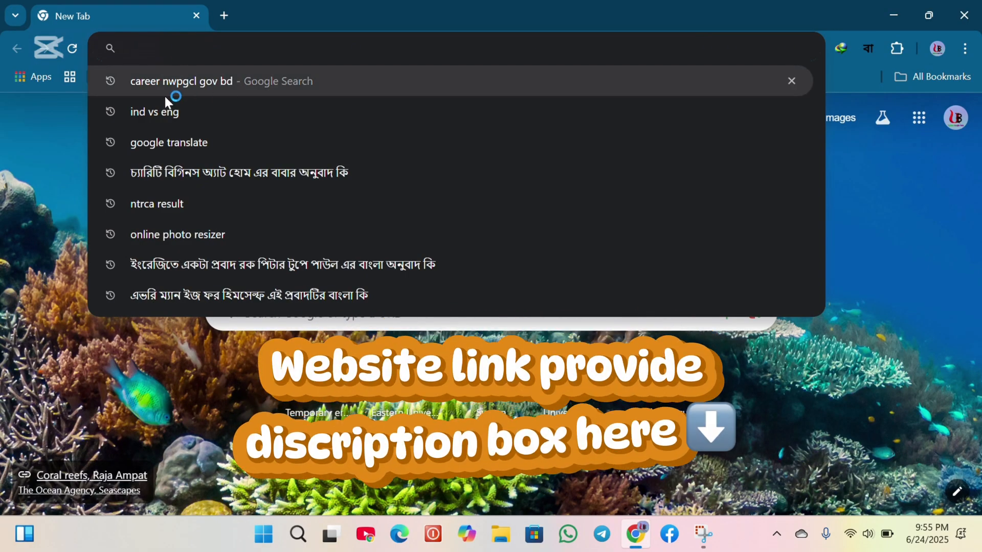
- Search Google for 'career nwpgcl gov bd' from the address bar suggestion
{"action": "type", "text": "ca"}
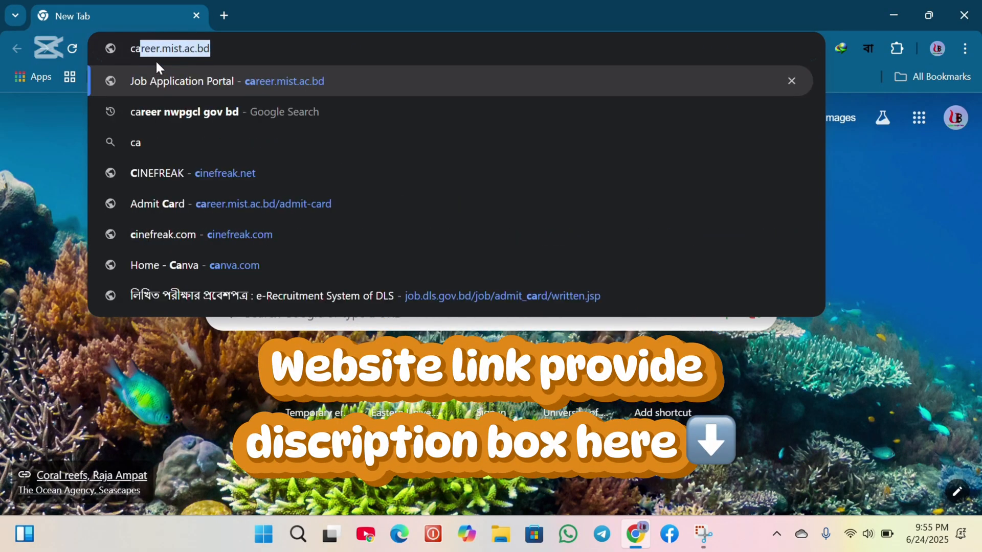
{"action": "type", "text": "r"}
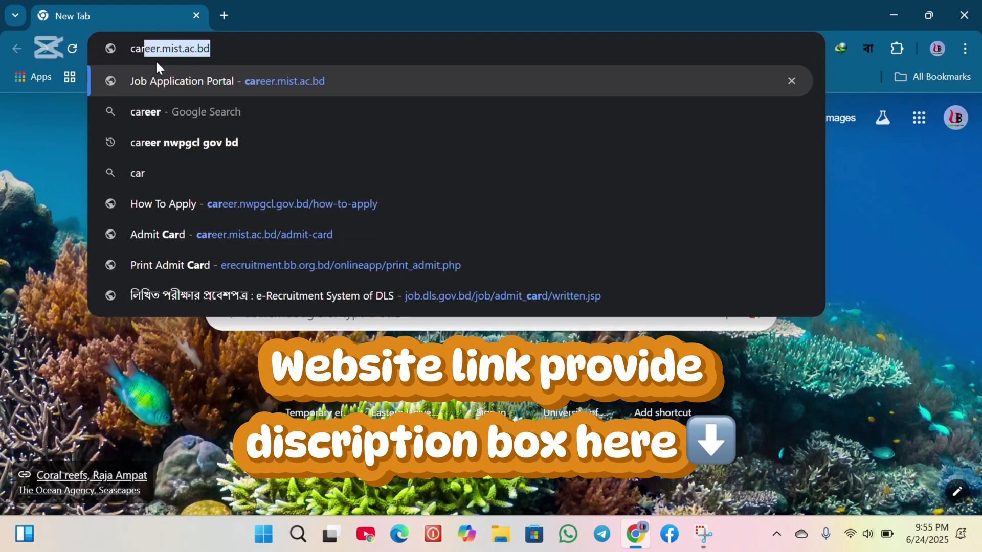
{"action": "type", "text": "eer"}
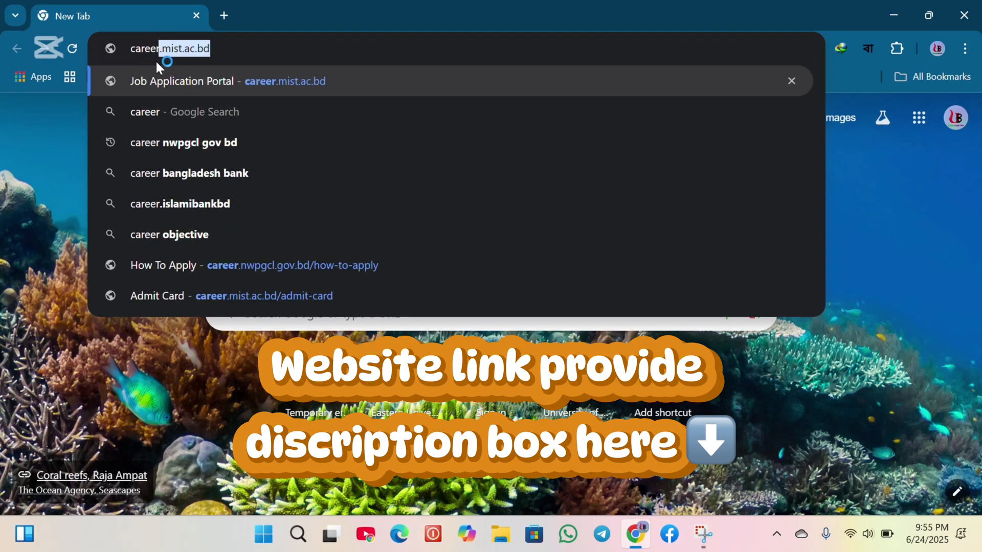
{"action": "type", "text": ".n"}
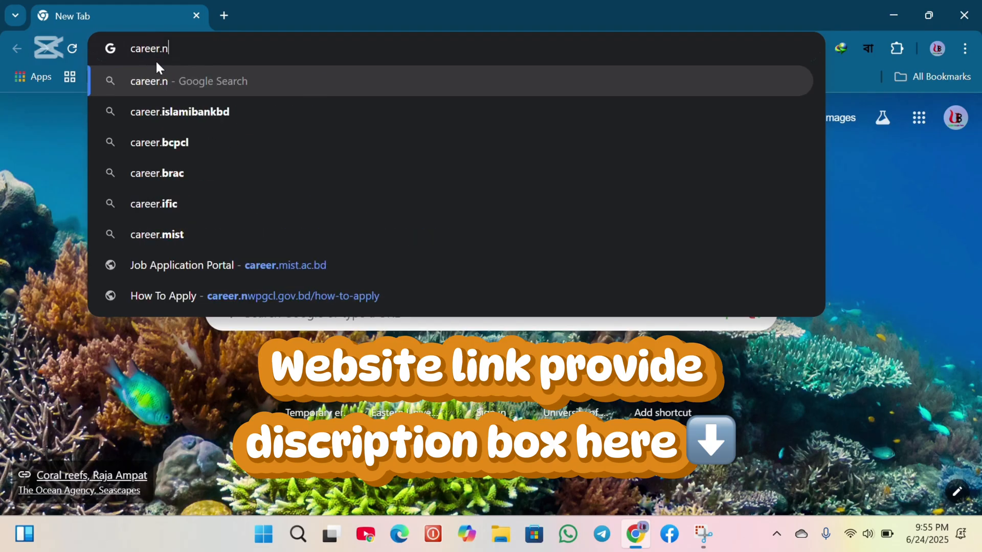
{"action": "type", "text": "wp"}
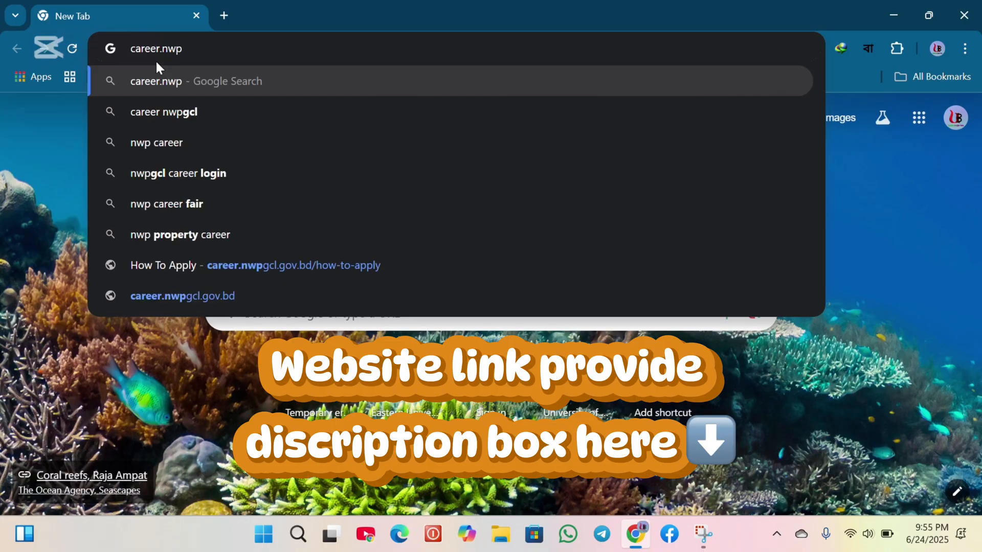
{"action": "type", "text": "gcl"}
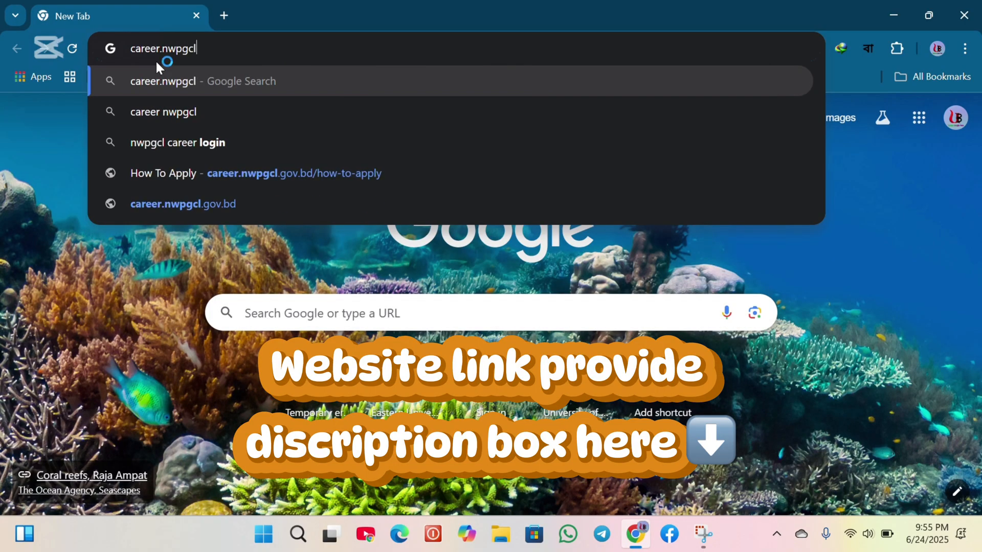
{"action": "type", "text": ".gov"}
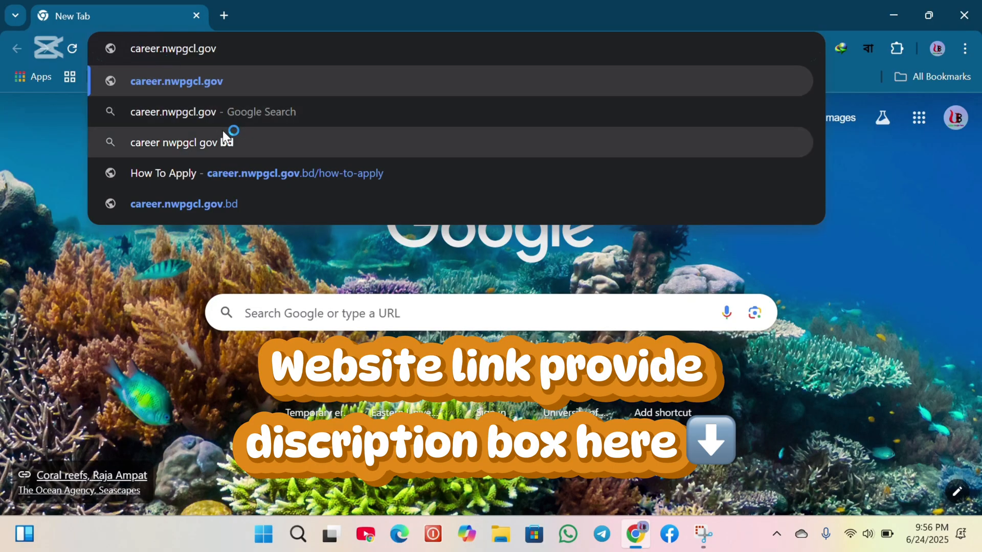
{"action": "left_click", "coordinate": [222, 146]}
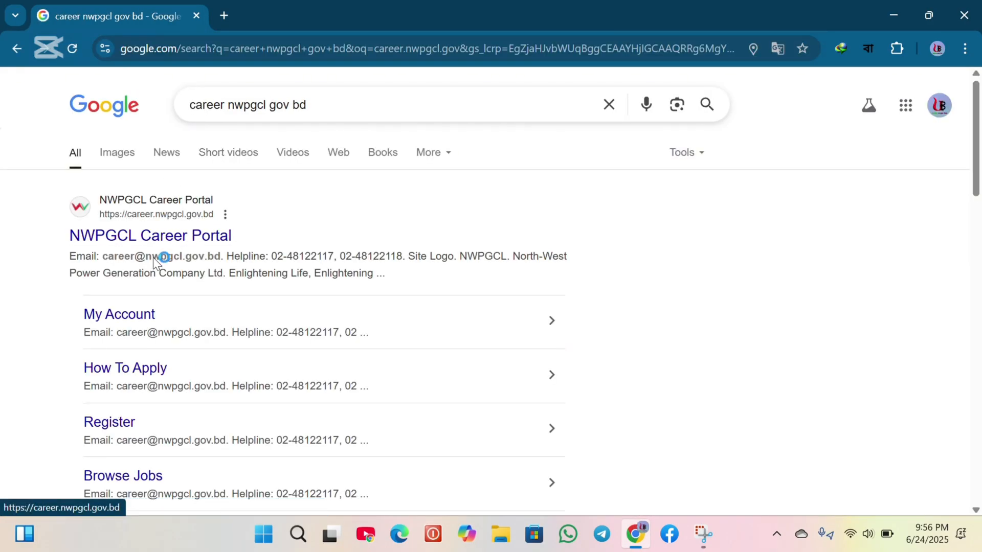
- Read through the portal's six-step How To Apply page, then return to the Google results
{"action": "left_click", "coordinate": [119, 369]}
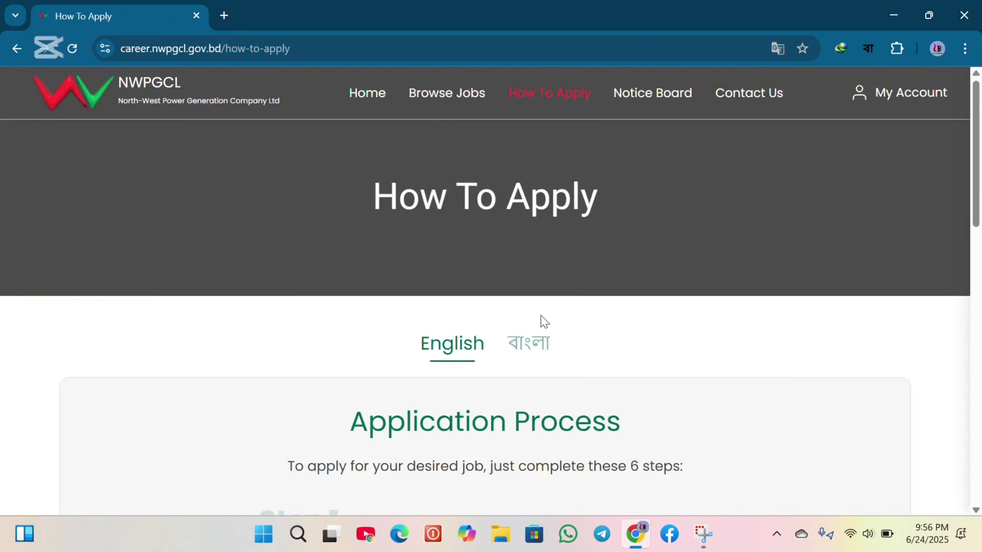
{"action": "scroll", "coordinate": [541, 315], "scroll_direction": "down", "scroll_amount": 1}
{"action": "scroll", "coordinate": [541, 315], "scroll_direction": "up", "scroll_amount": 1}
{"action": "scroll", "coordinate": [541, 315], "scroll_direction": "down", "scroll_amount": 4}
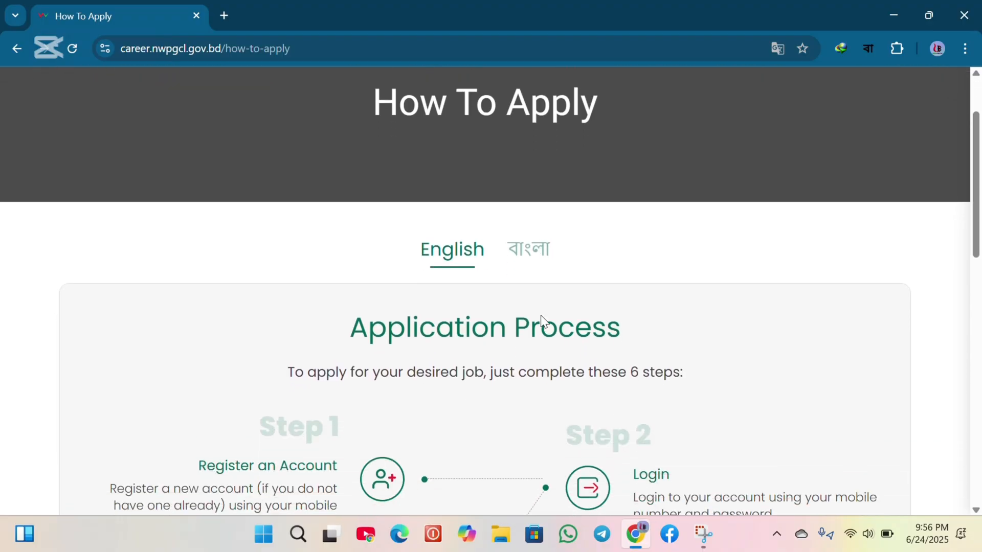
{"action": "scroll", "coordinate": [542, 315], "scroll_direction": "down", "scroll_amount": 1}
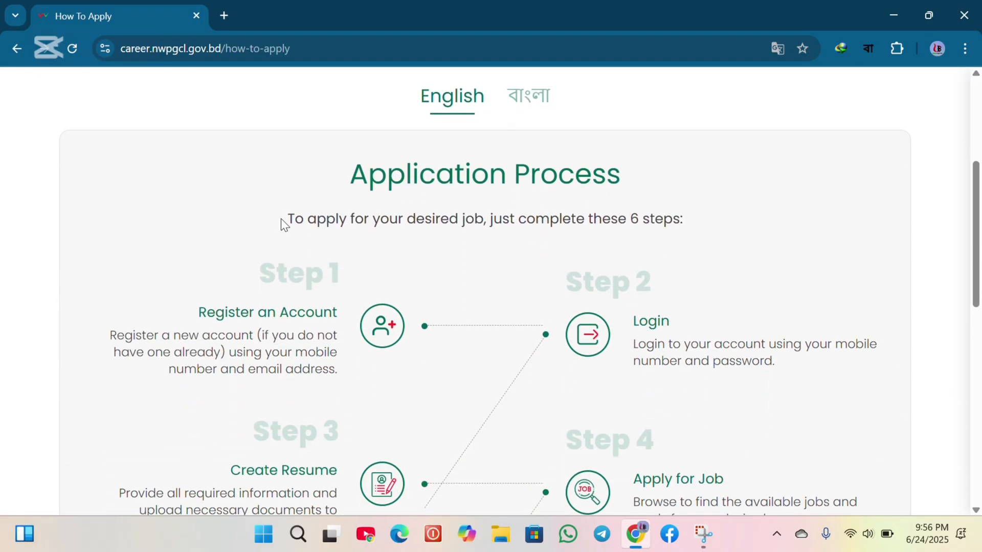
{"action": "left_click_drag", "start_coordinate": [295, 217], "coordinate": [689, 225]}
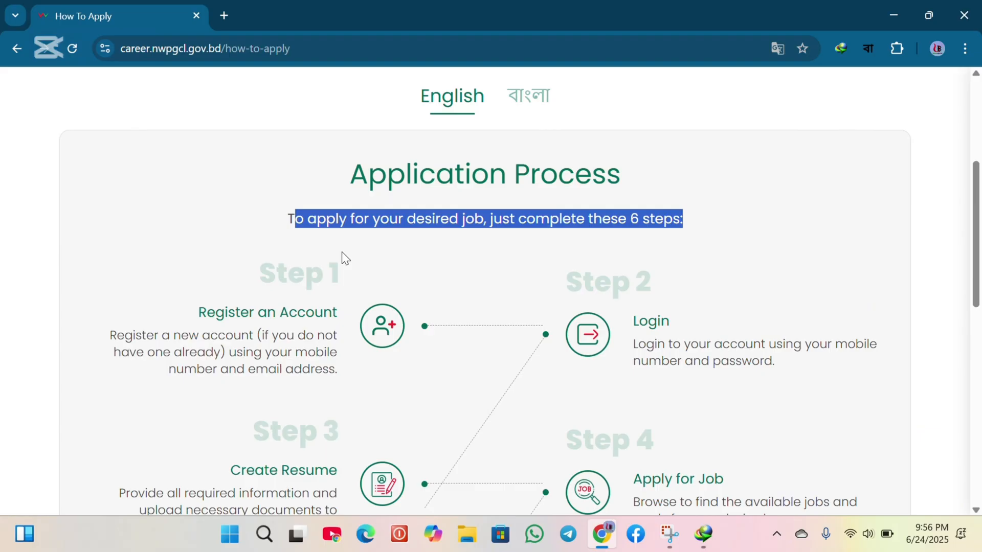
{"action": "left_click", "coordinate": [415, 261]}
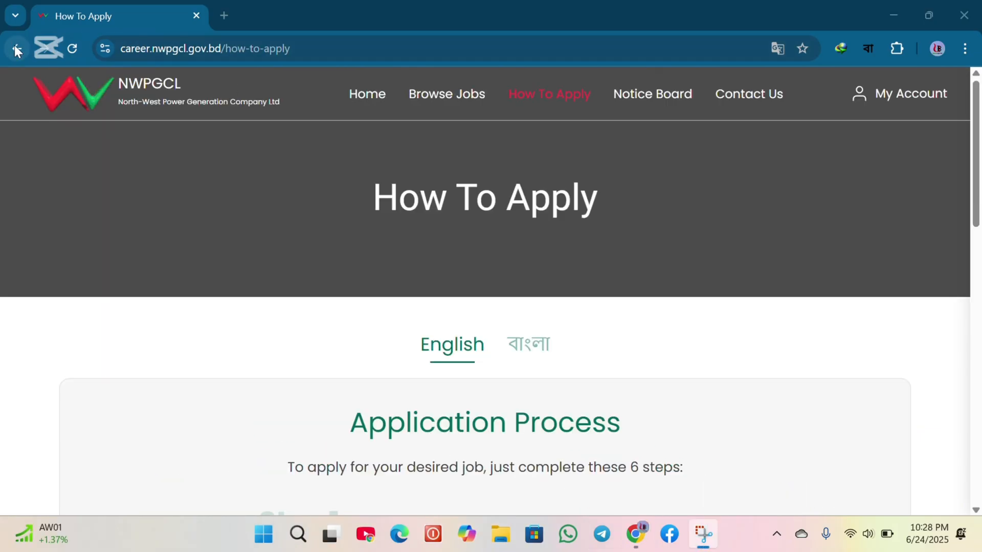
{"action": "left_click", "coordinate": [14, 46]}
- Open the portal's Register page and autofill the applicant's name and phone number from saved details
{"action": "left_click", "coordinate": [15, 46]}
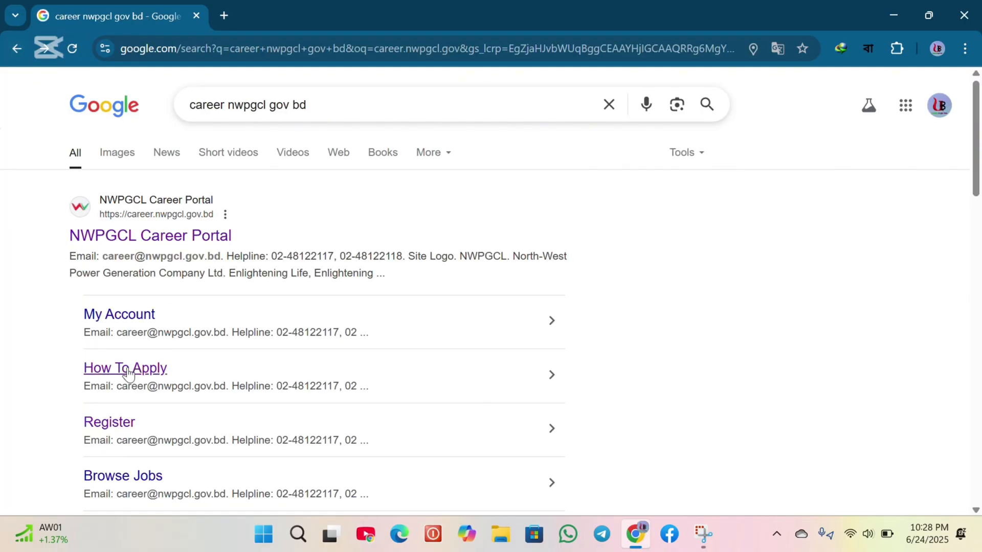
{"action": "left_click", "coordinate": [112, 422]}
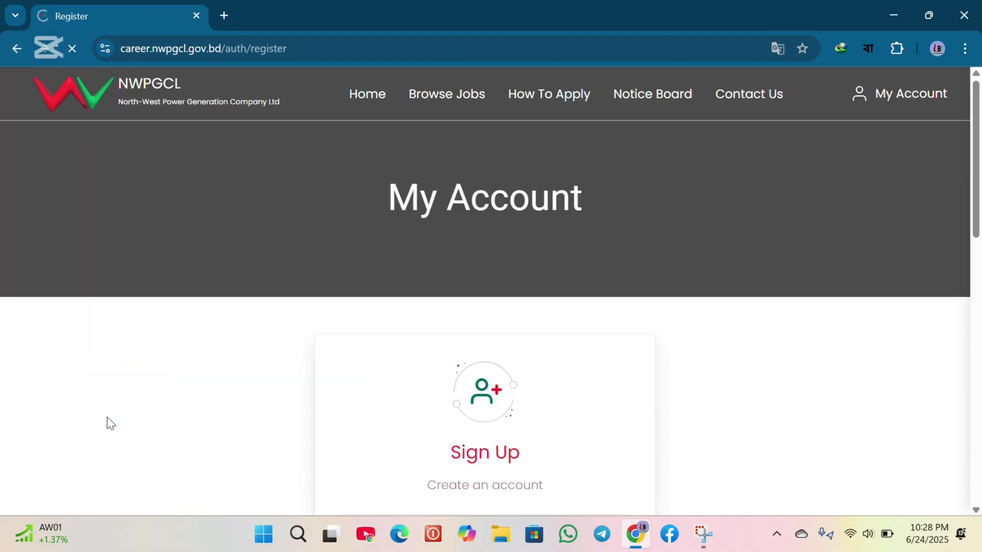
{"action": "scroll", "coordinate": [497, 351], "scroll_direction": "down", "scroll_amount": 3}
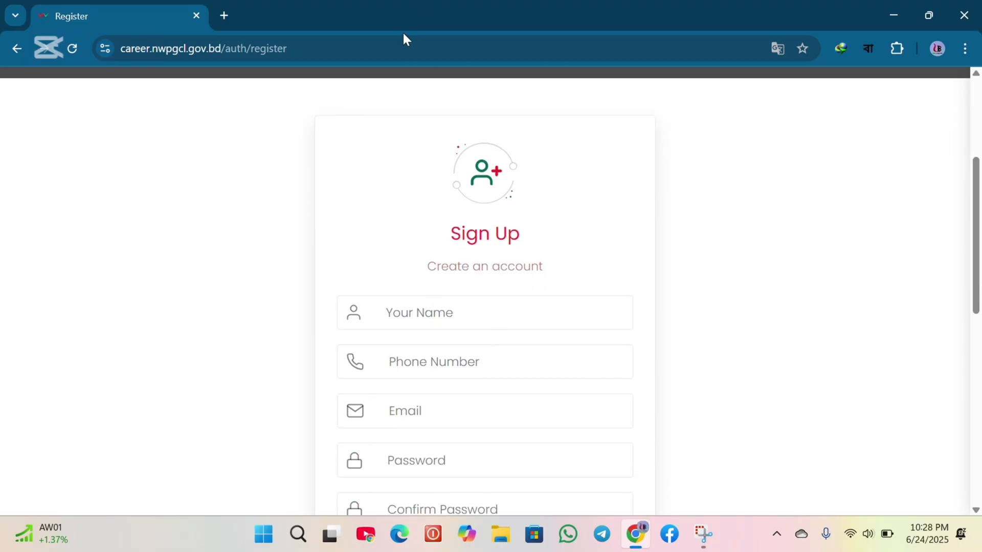
{"action": "left_click", "coordinate": [449, 266]}
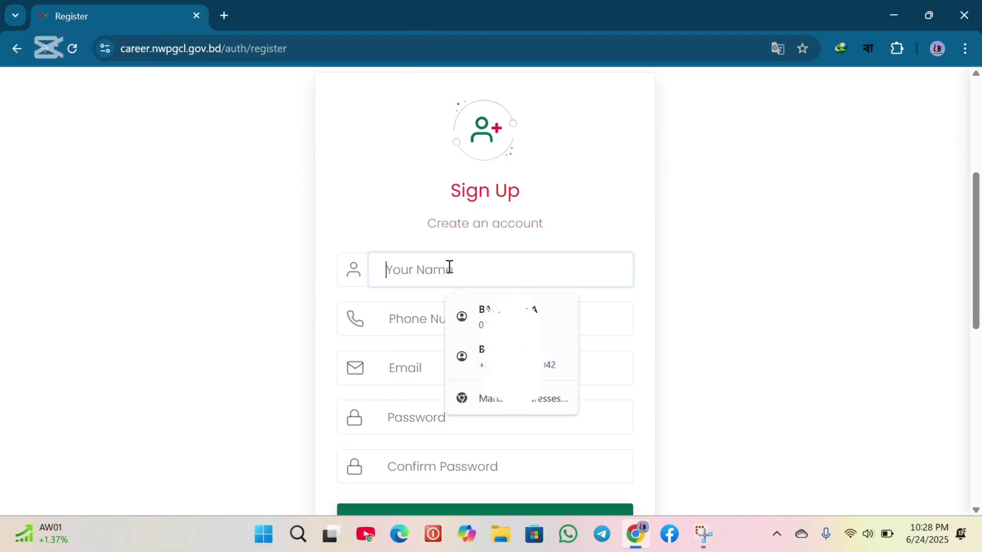
{"action": "key", "text": "Down"}
{"action": "key", "text": "Return"}
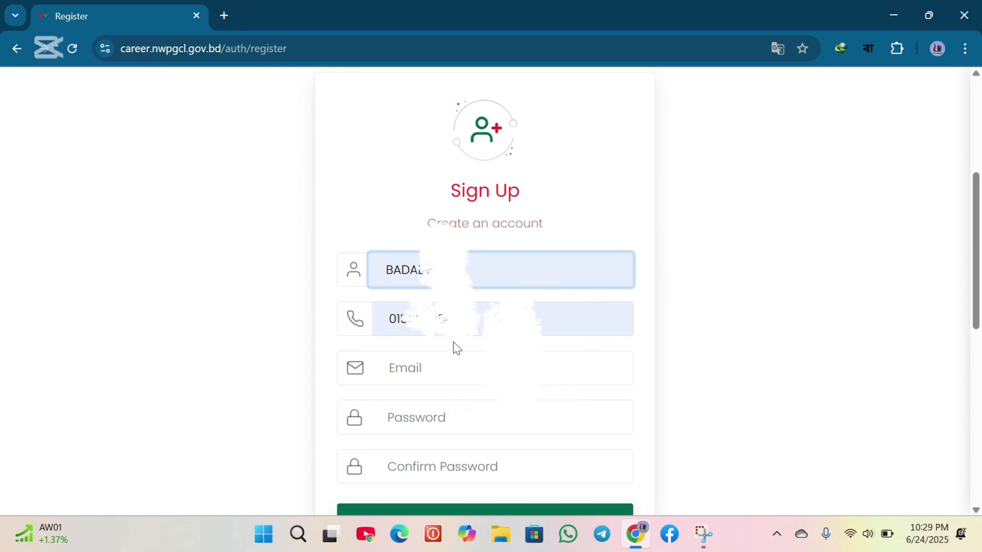
{"action": "left_click", "coordinate": [420, 371]}
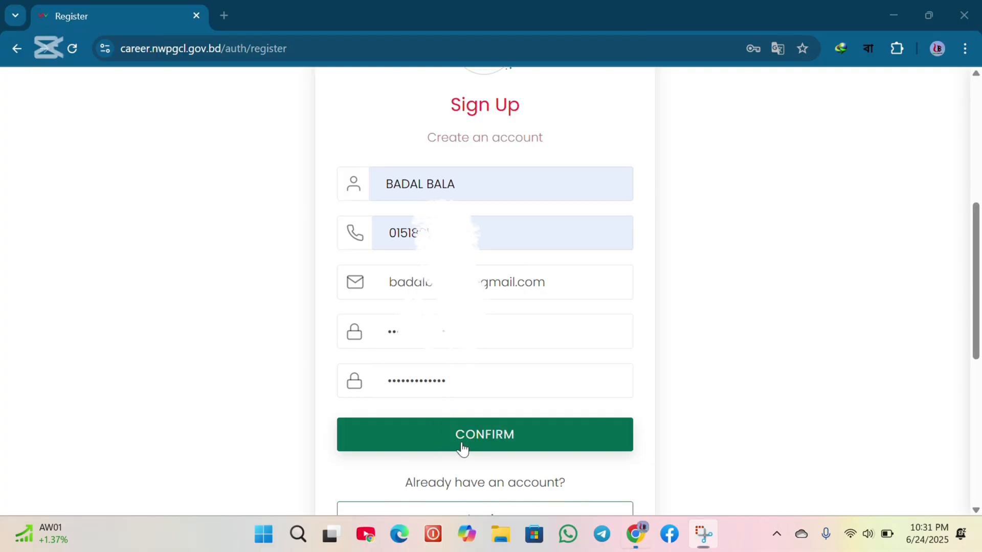
- Confirm sign-up with the emailed one-time code, decline saving the password, and view the dashboard
{"action": "left_click", "coordinate": [462, 450]}
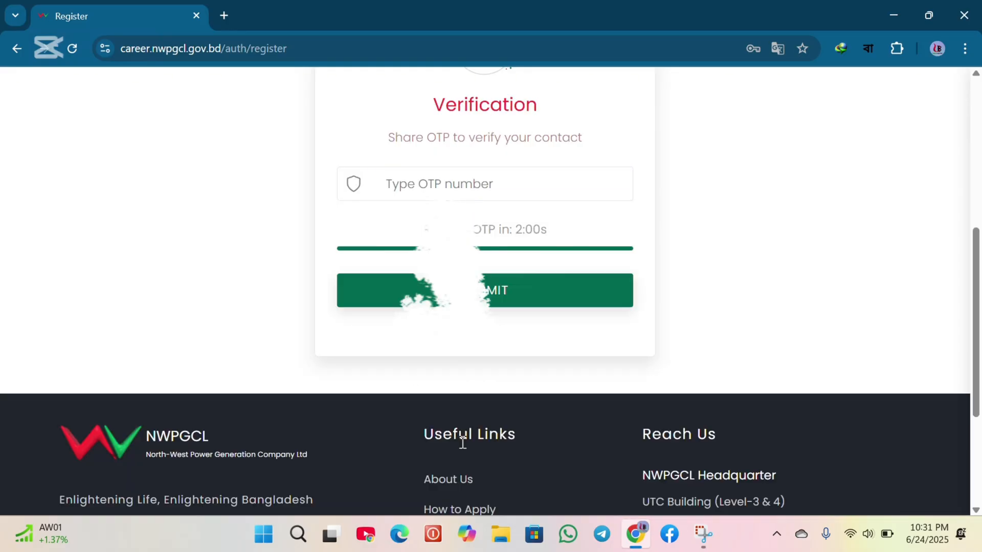
{"action": "left_click", "coordinate": [441, 172]}
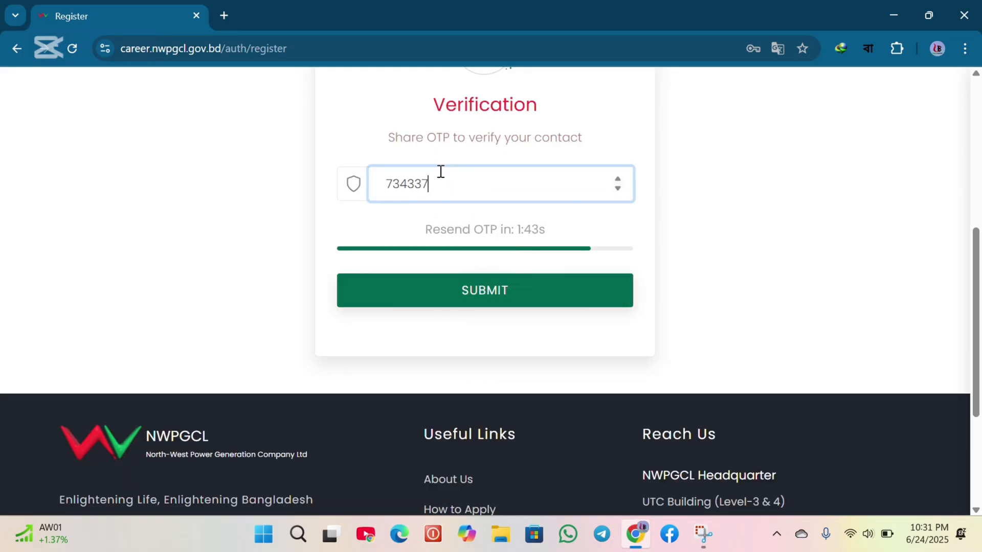
{"action": "left_click", "coordinate": [485, 295]}
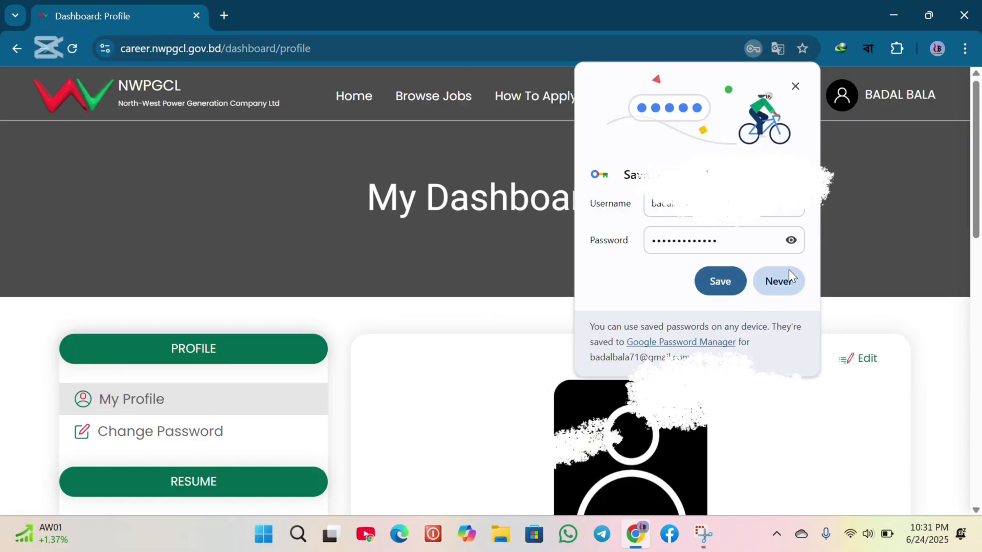
{"action": "left_click", "coordinate": [774, 286]}
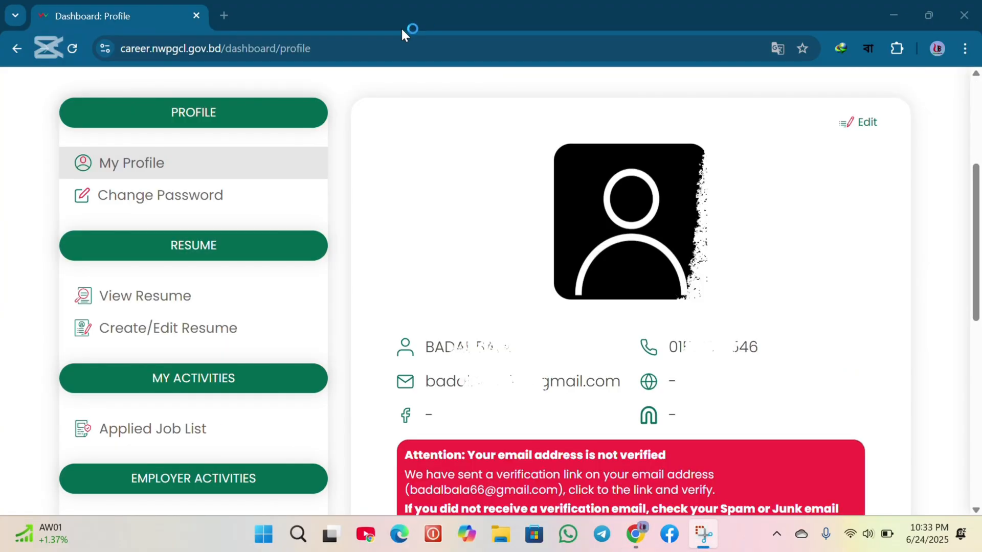
{"action": "scroll", "coordinate": [471, 287], "scroll_direction": "down", "scroll_amount": 3}
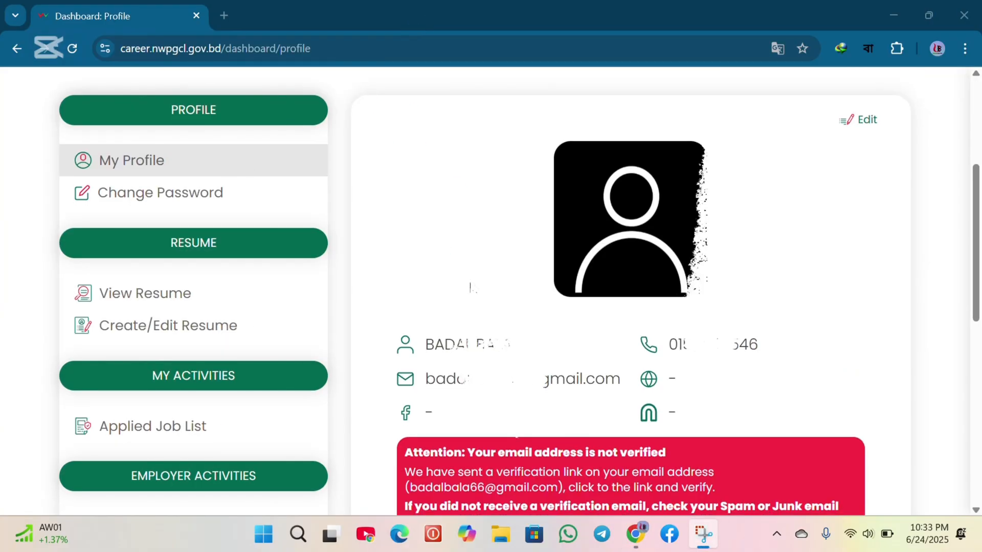
{"action": "scroll", "coordinate": [516, 292], "scroll_direction": "down", "scroll_amount": 2}
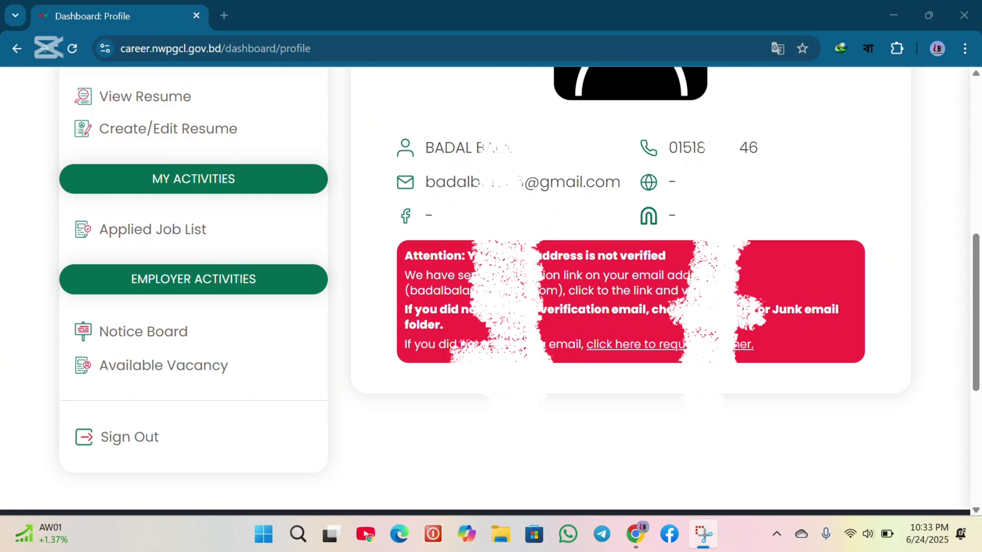
- In Gmail, open the NWPGCL verification message and follow its Verify Email Address link
{"action": "left_click", "coordinate": [223, 15]}
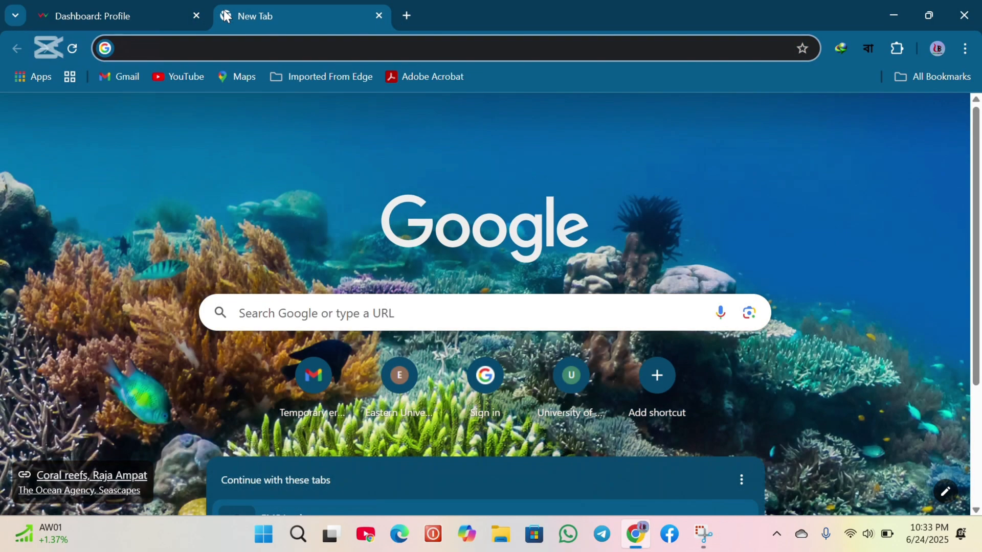
{"action": "left_click", "coordinate": [121, 74]}
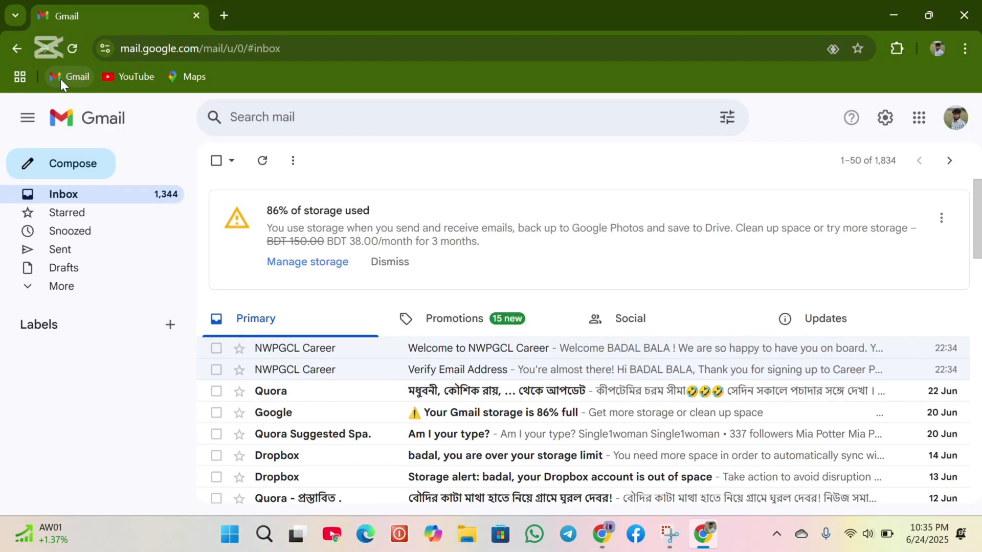
{"action": "left_click", "coordinate": [446, 370]}
{"action": "scroll", "coordinate": [447, 369], "scroll_direction": "down", "scroll_amount": 2}
{"action": "scroll", "coordinate": [446, 367], "scroll_direction": "down", "scroll_amount": 5}
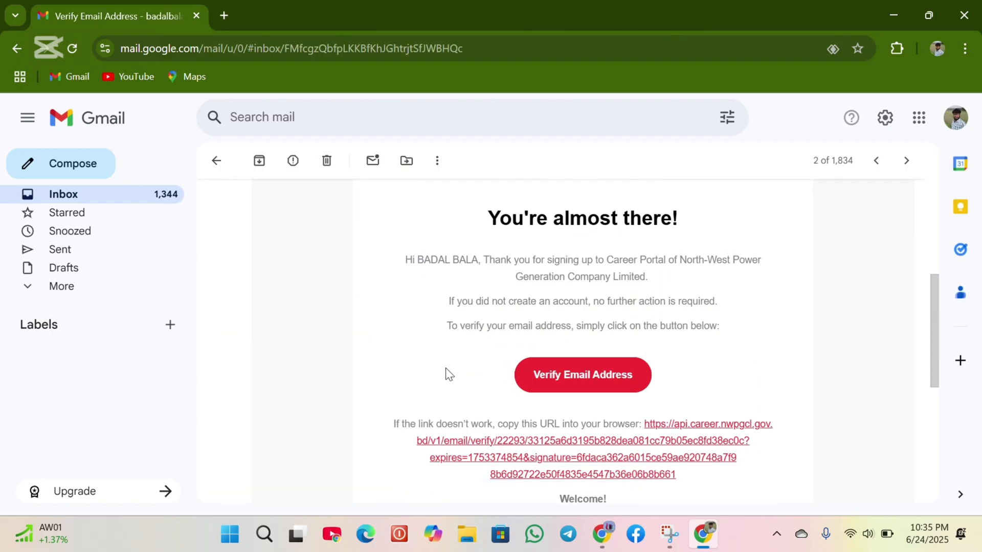
{"action": "left_click", "coordinate": [591, 287]}
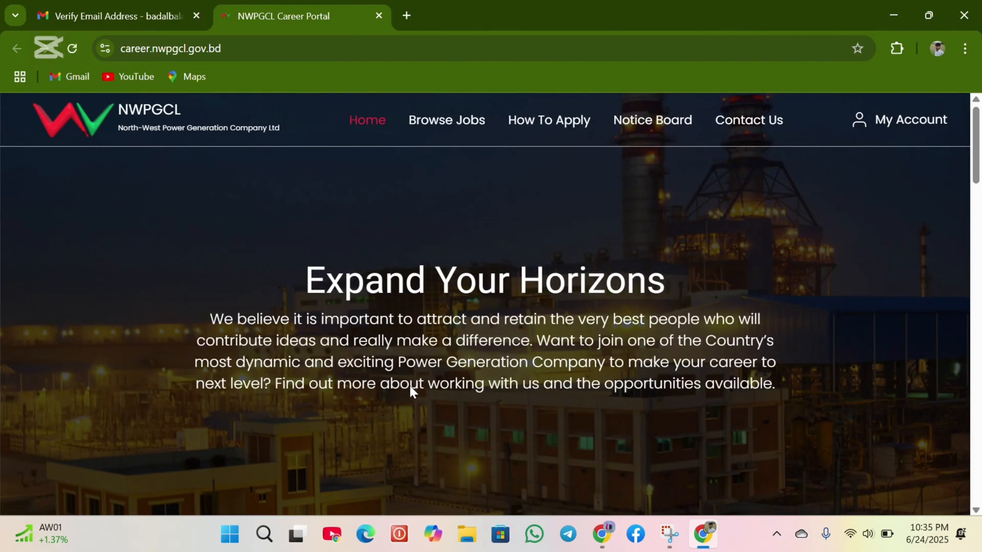
- Log in with the registered e-mail and password and look over the Dashboard profile
{"action": "scroll", "coordinate": [409, 384], "scroll_direction": "down", "scroll_amount": 8}
{"action": "scroll", "coordinate": [409, 392], "scroll_direction": "down", "scroll_amount": 6}
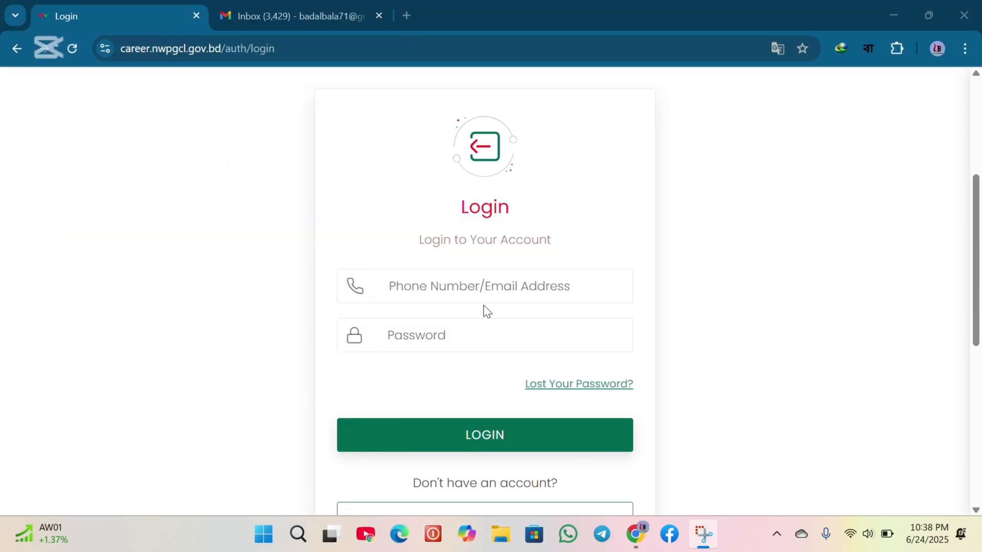
{"action": "left_click", "coordinate": [443, 288]}
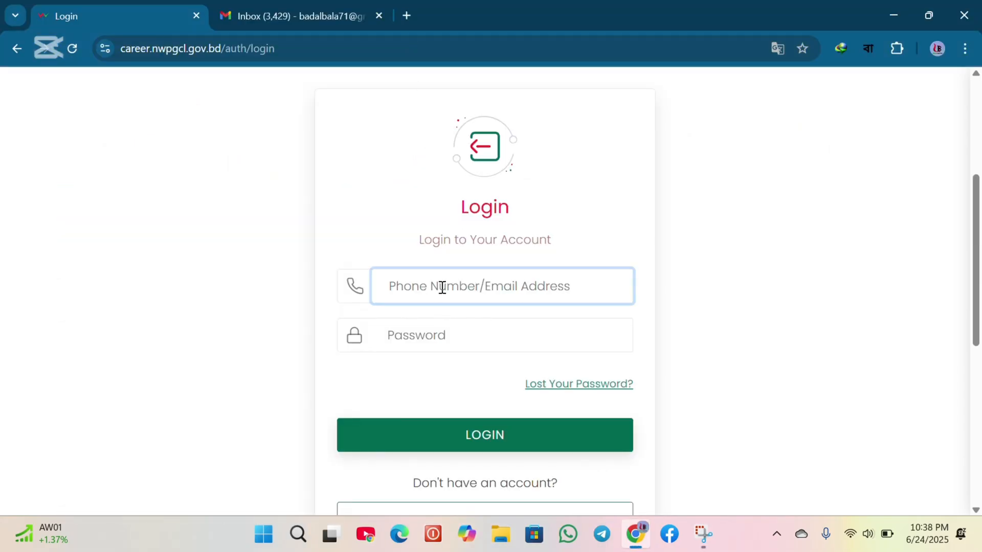
{"action": "key", "text": "ctrl+v"}
{"action": "key", "text": "Tab"}
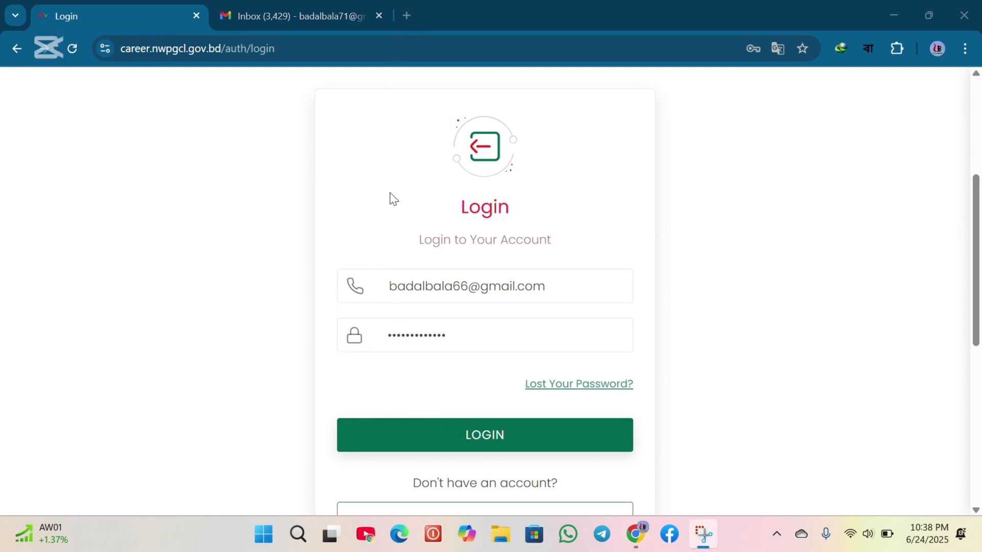
{"action": "left_click", "coordinate": [459, 436]}
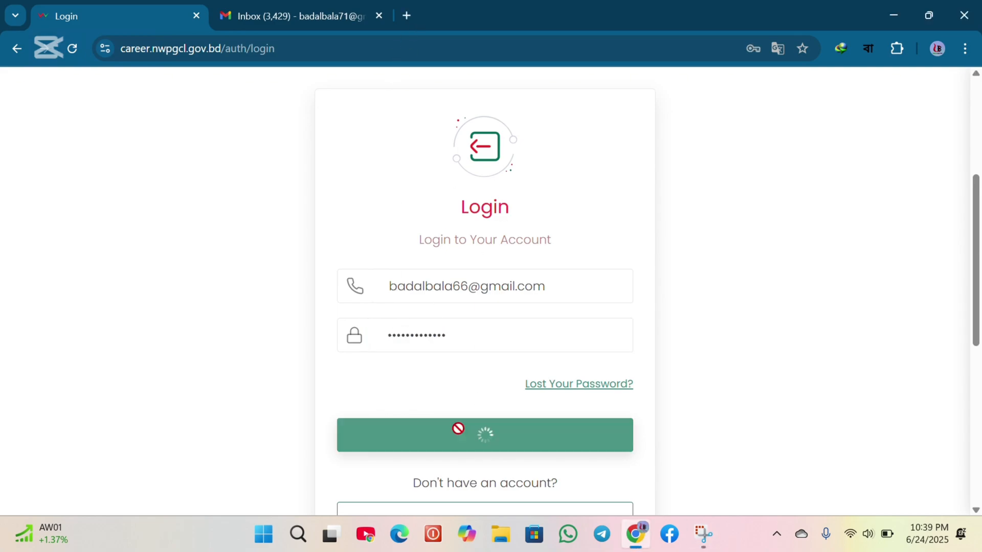
{"action": "scroll", "coordinate": [459, 431], "scroll_direction": "down", "scroll_amount": 7}
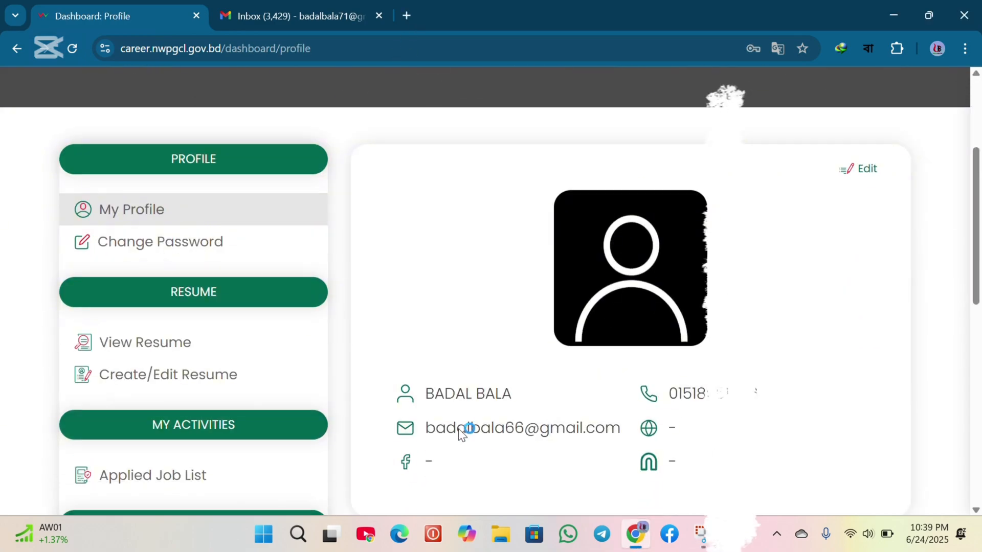
{"action": "scroll", "coordinate": [458, 429], "scroll_direction": "down", "scroll_amount": 2}
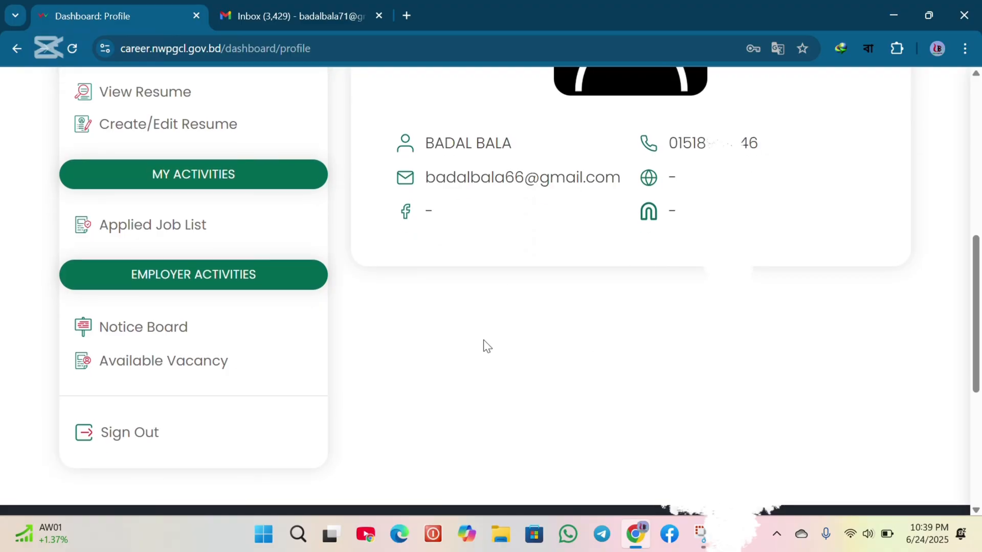
{"action": "scroll", "coordinate": [483, 339], "scroll_direction": "down", "scroll_amount": 6}
{"action": "scroll", "coordinate": [483, 339], "scroll_direction": "up", "scroll_amount": 9}
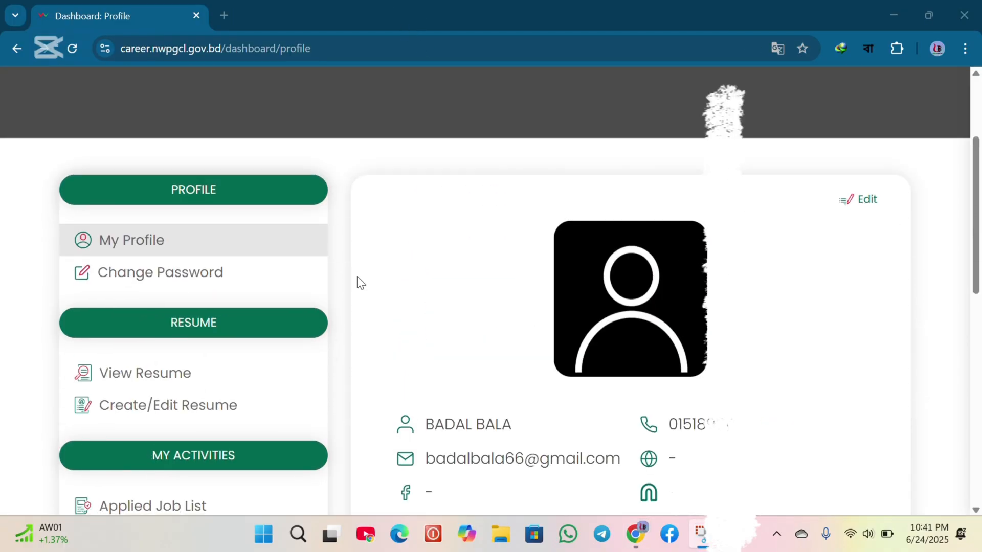
{"action": "scroll", "coordinate": [359, 281], "scroll_direction": "down", "scroll_amount": 1}
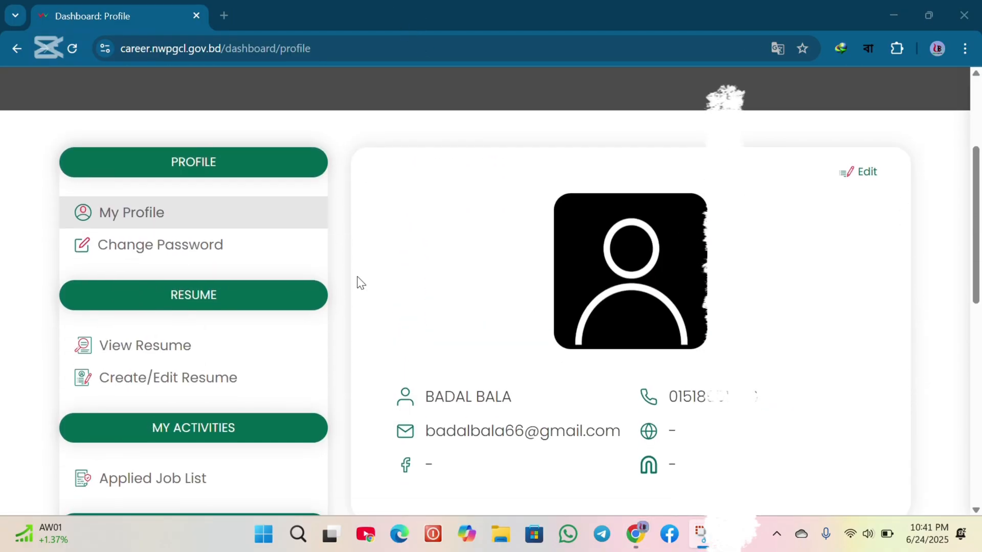
{"action": "scroll", "coordinate": [353, 279], "scroll_direction": "down", "scroll_amount": 1}
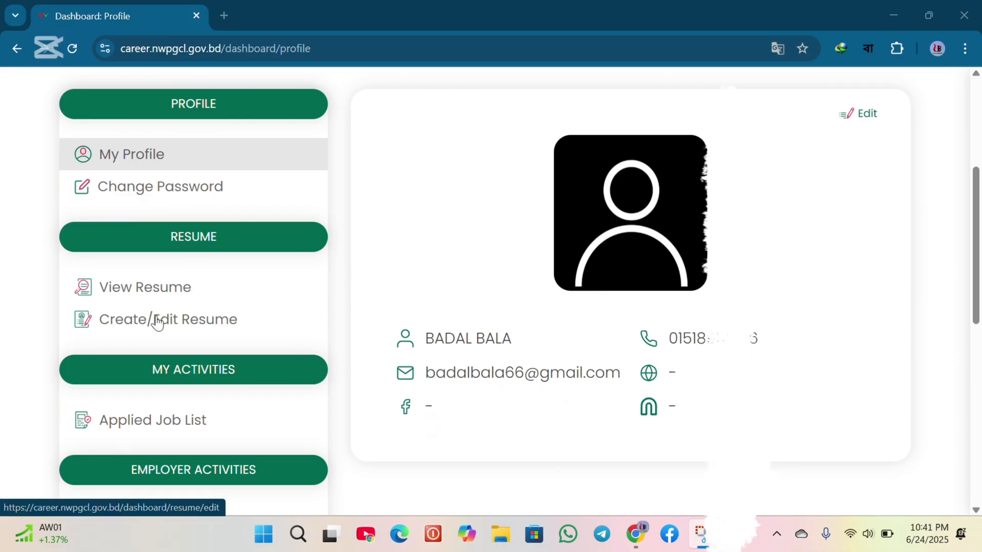
- Open the Create/Edit Resume page and review the Personal Details fields
{"action": "left_click", "coordinate": [118, 320]}
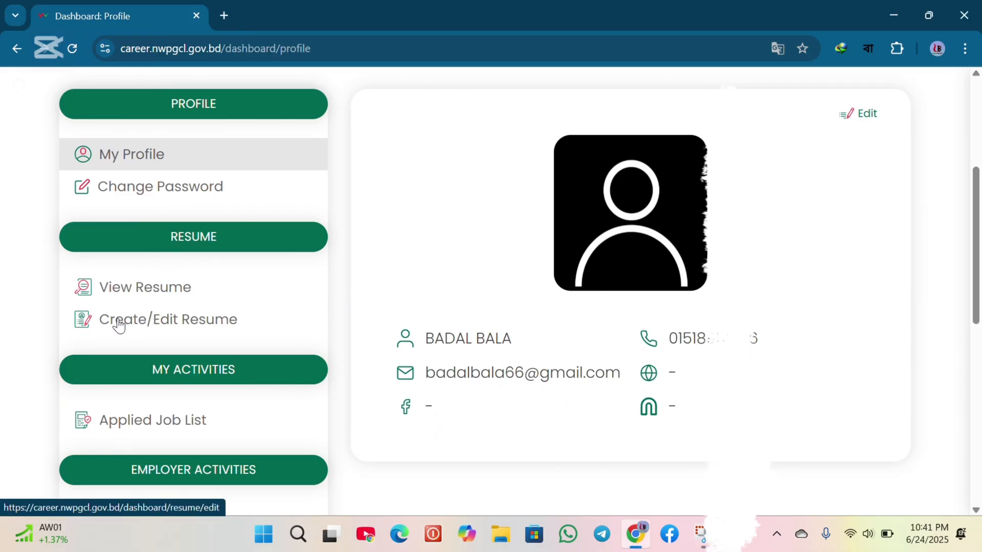
{"action": "left_click", "coordinate": [118, 320]}
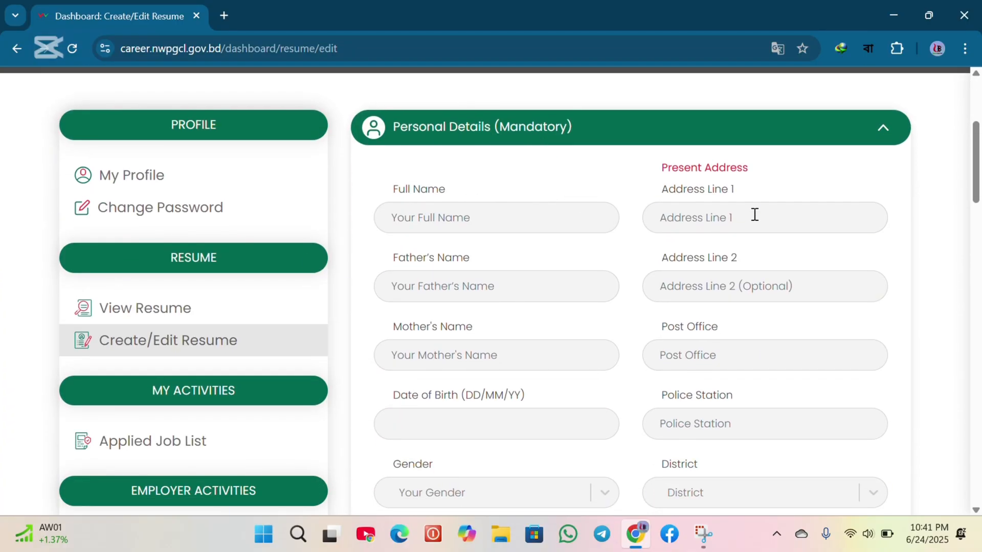
{"action": "scroll", "coordinate": [561, 348], "scroll_direction": "down", "scroll_amount": 8}
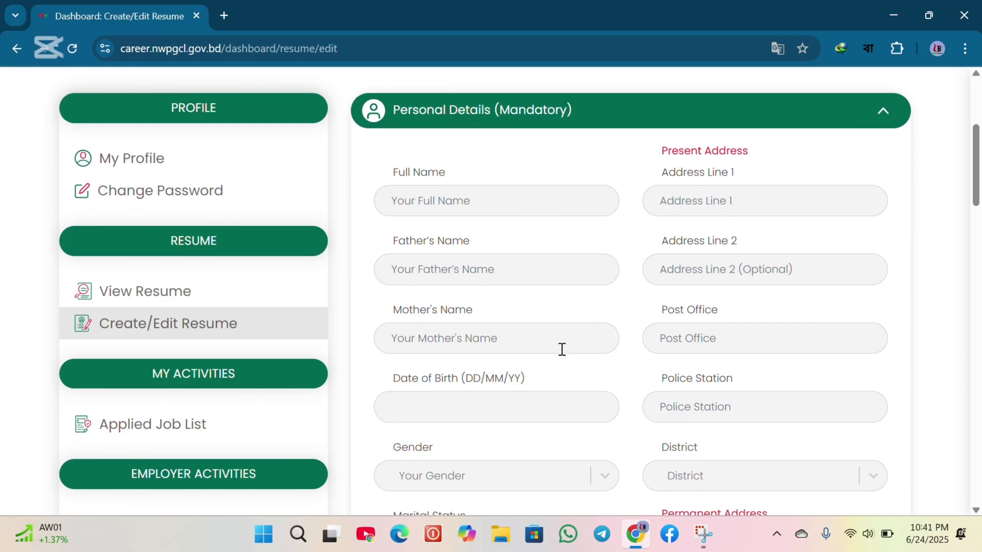
{"action": "scroll", "coordinate": [560, 349], "scroll_direction": "down", "scroll_amount": 7}
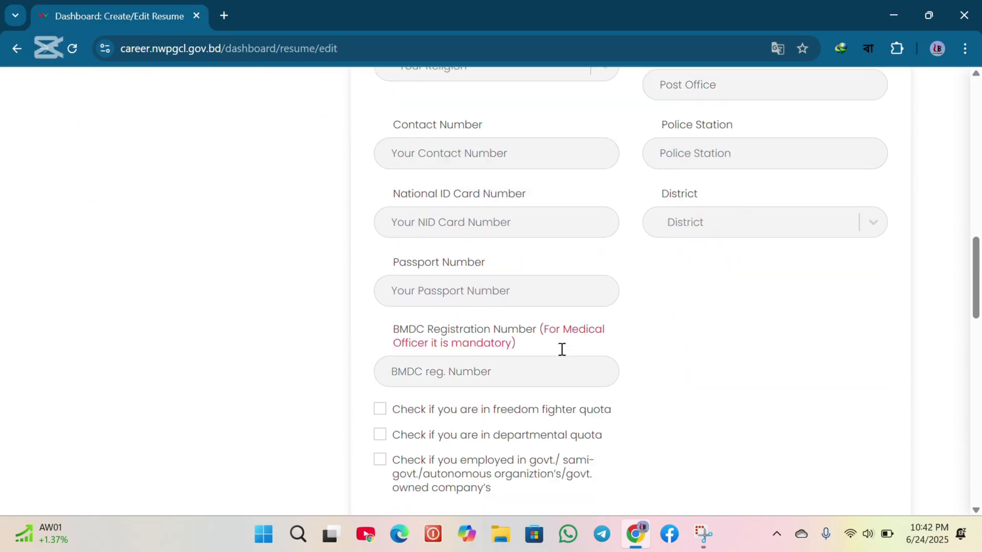
{"action": "scroll", "coordinate": [560, 349], "scroll_direction": "up", "scroll_amount": 15}
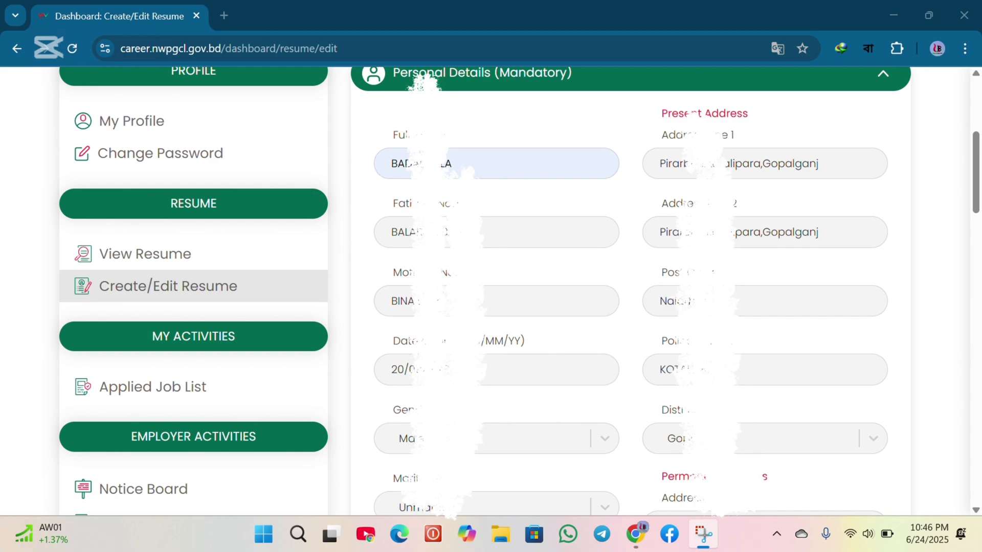
- Set the date of birth in the calendar and save the personal details with Update
{"action": "left_click", "coordinate": [477, 369]}
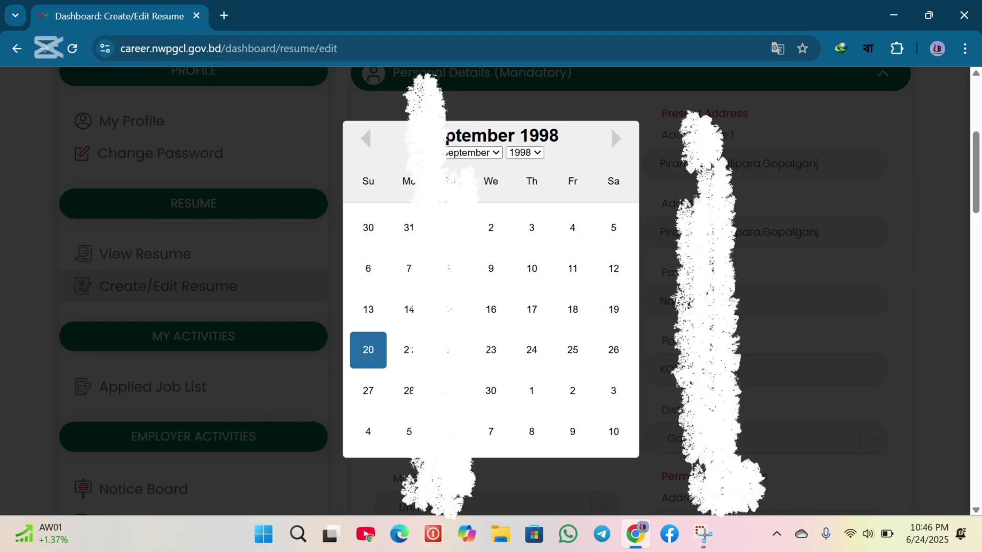
{"action": "left_click", "coordinate": [688, 174]}
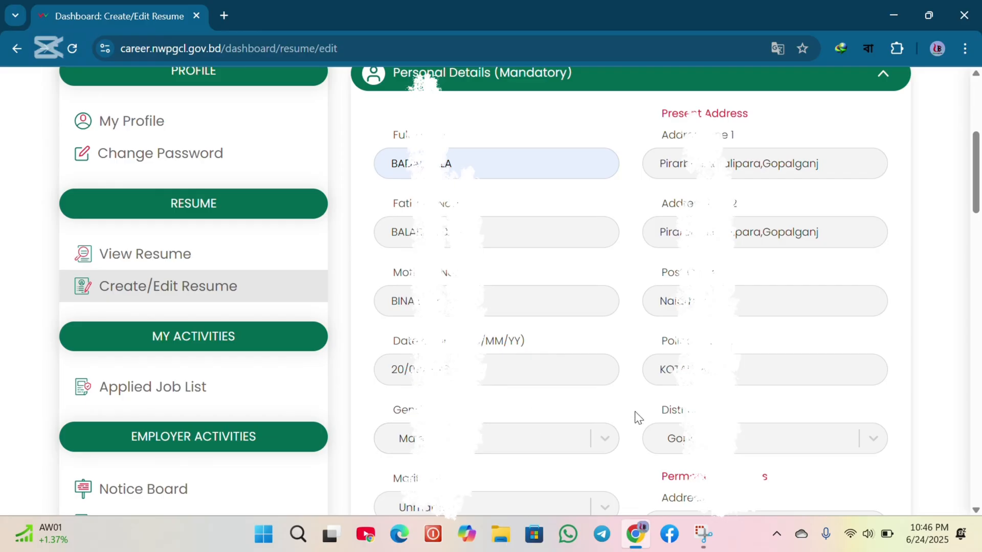
{"action": "scroll", "coordinate": [486, 318], "scroll_direction": "down", "scroll_amount": 5}
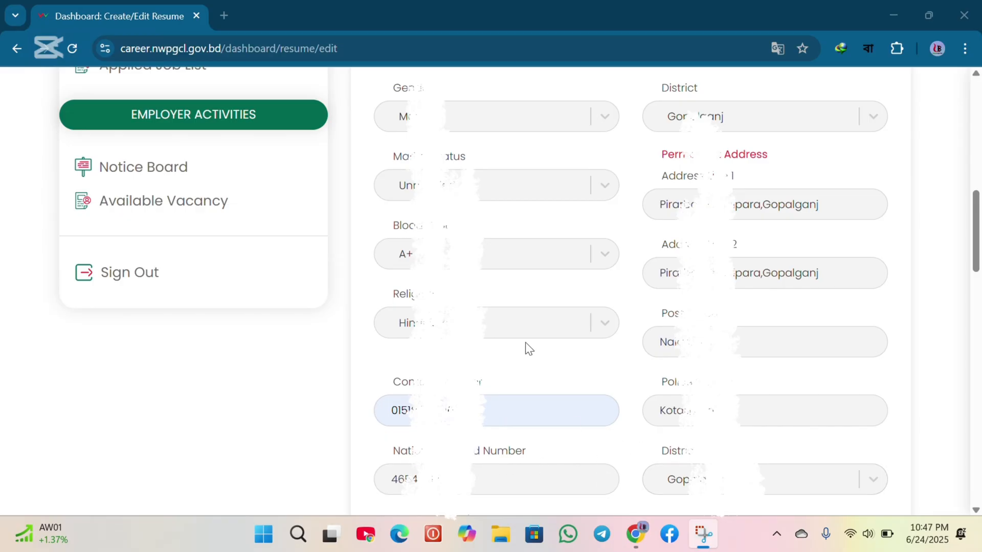
{"action": "scroll", "coordinate": [512, 217], "scroll_direction": "down", "scroll_amount": 6}
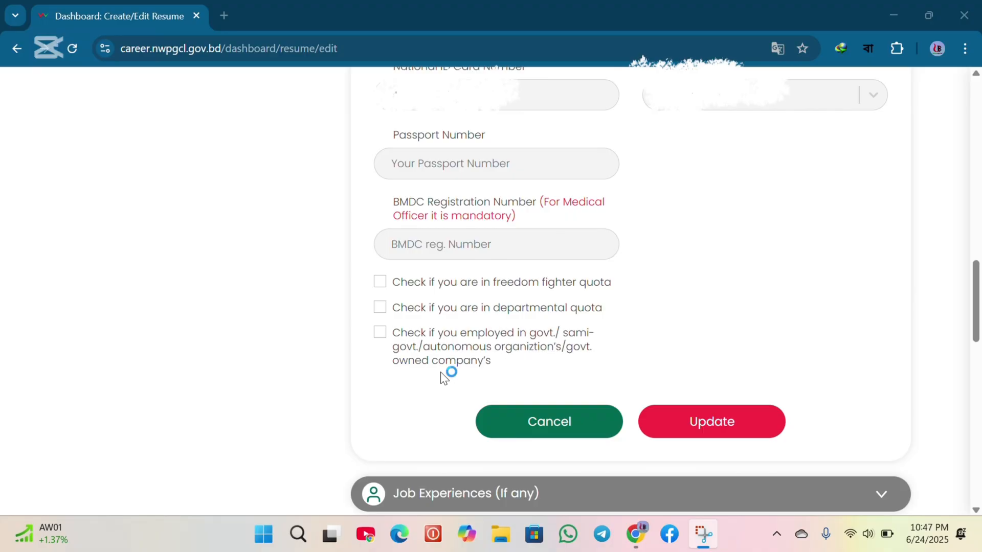
{"action": "left_click", "coordinate": [704, 431]}
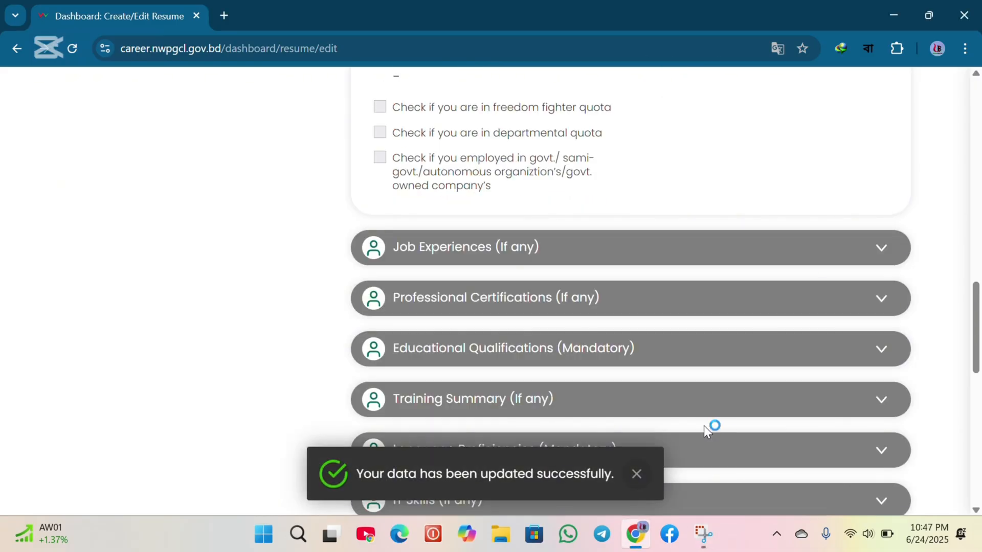
- Check the Job Experiences and Professional Certifications sections, leaving both blank
{"action": "scroll", "coordinate": [606, 254], "scroll_direction": "down", "scroll_amount": 2}
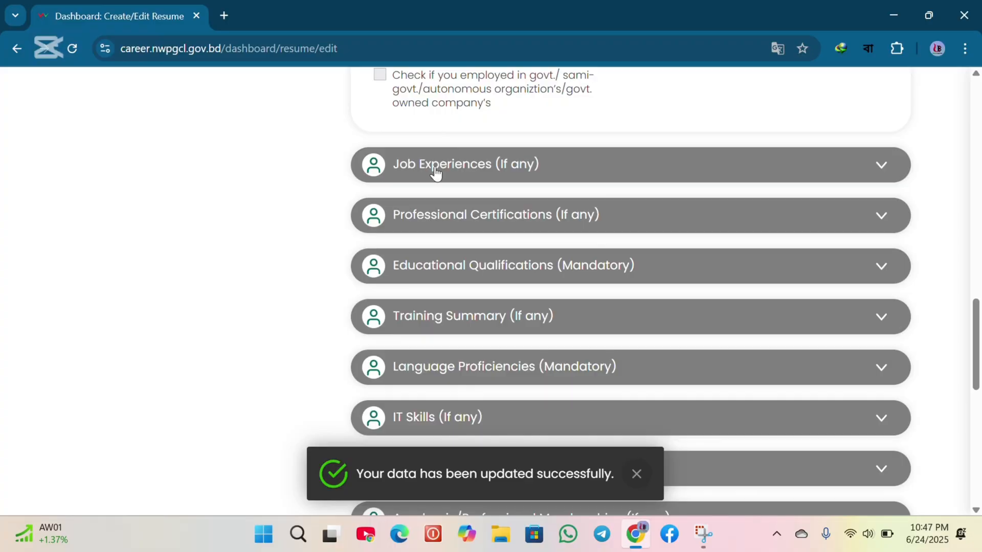
{"action": "left_click", "coordinate": [888, 174]}
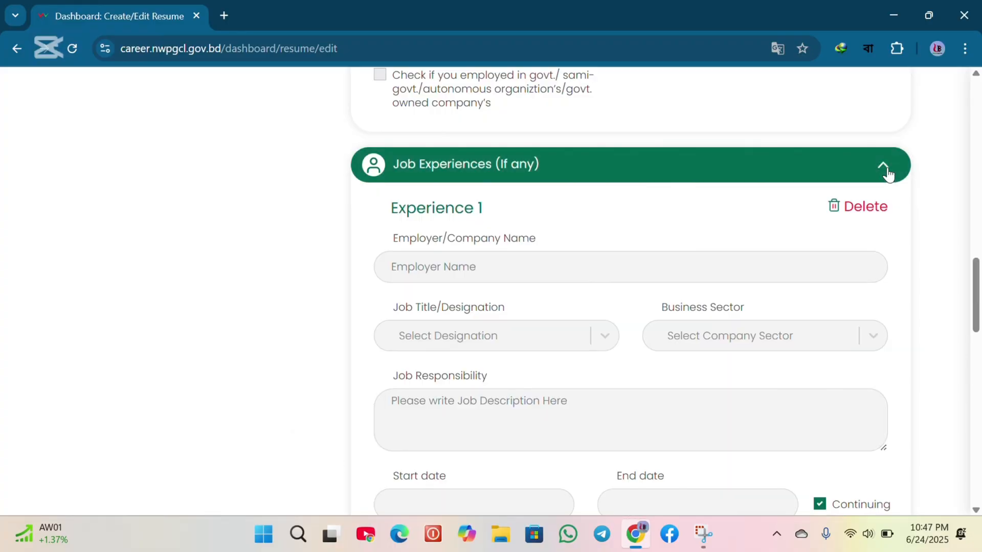
{"action": "left_click", "coordinate": [887, 174]}
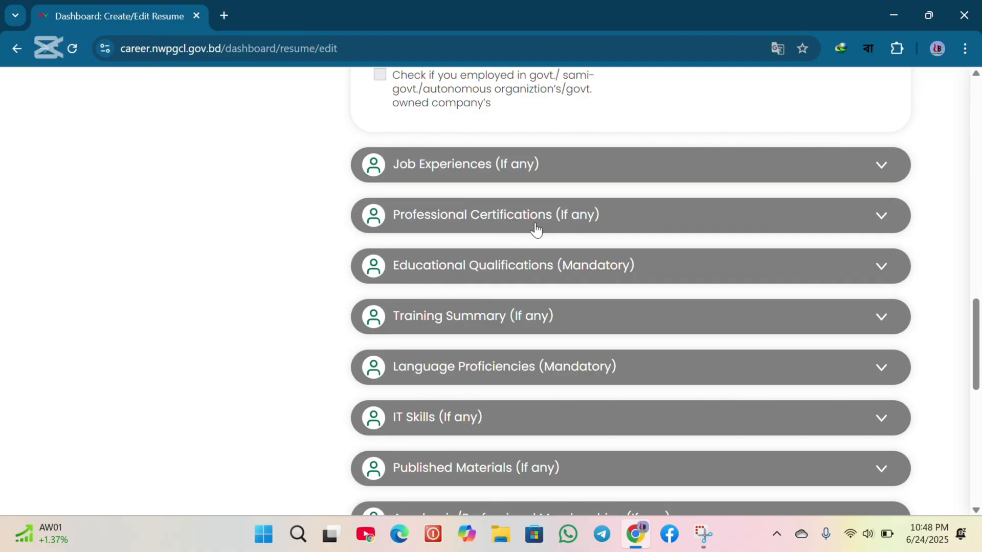
{"action": "left_click", "coordinate": [881, 217]}
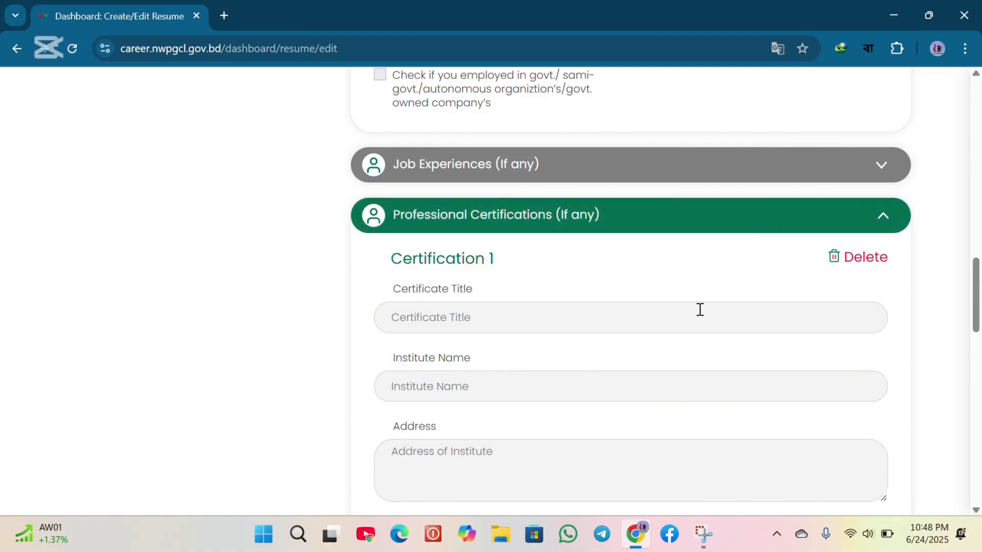
{"action": "left_click", "coordinate": [884, 219]}
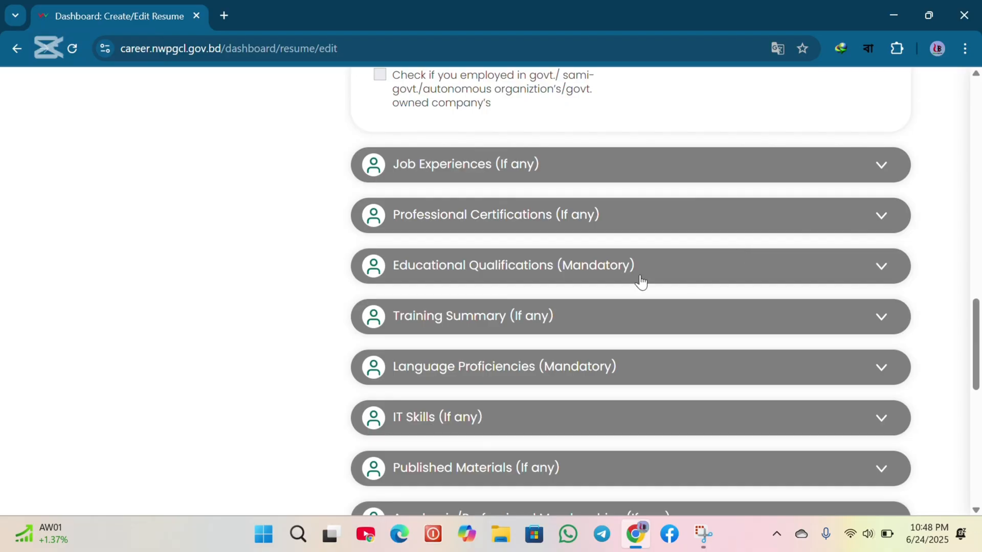
- In Educational Qualifications, set institution to Others and enter 'WEST PIRARBARI HIGH SCHOOL' as its name
{"action": "left_click", "coordinate": [609, 272]}
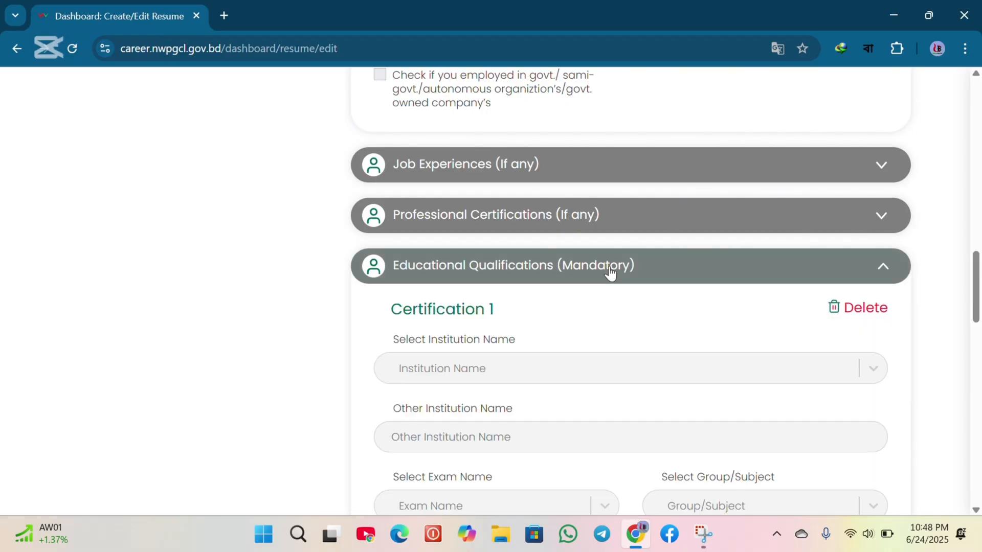
{"action": "scroll", "coordinate": [610, 274], "scroll_direction": "down", "scroll_amount": 2}
{"action": "scroll", "coordinate": [610, 273], "scroll_direction": "down", "scroll_amount": 3}
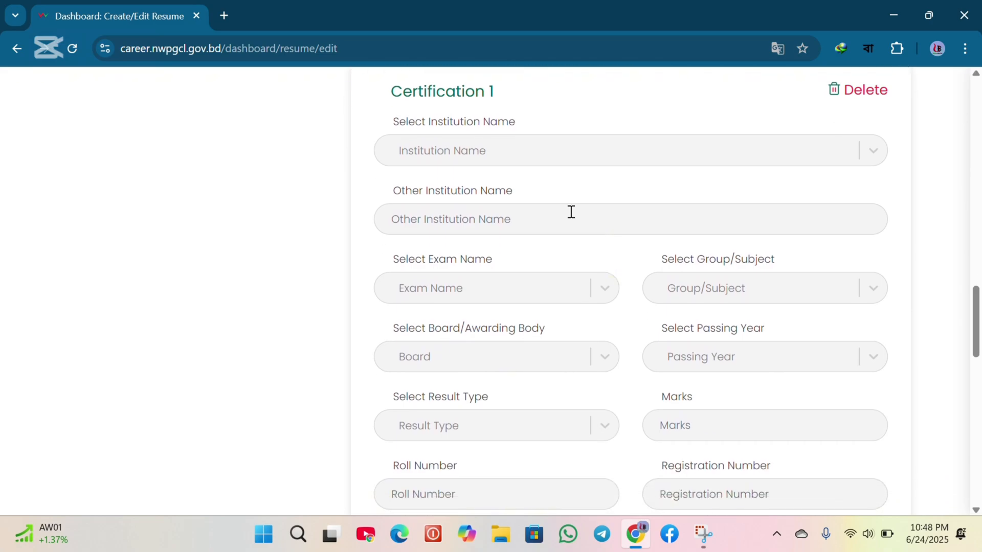
{"action": "left_click", "coordinate": [429, 151]}
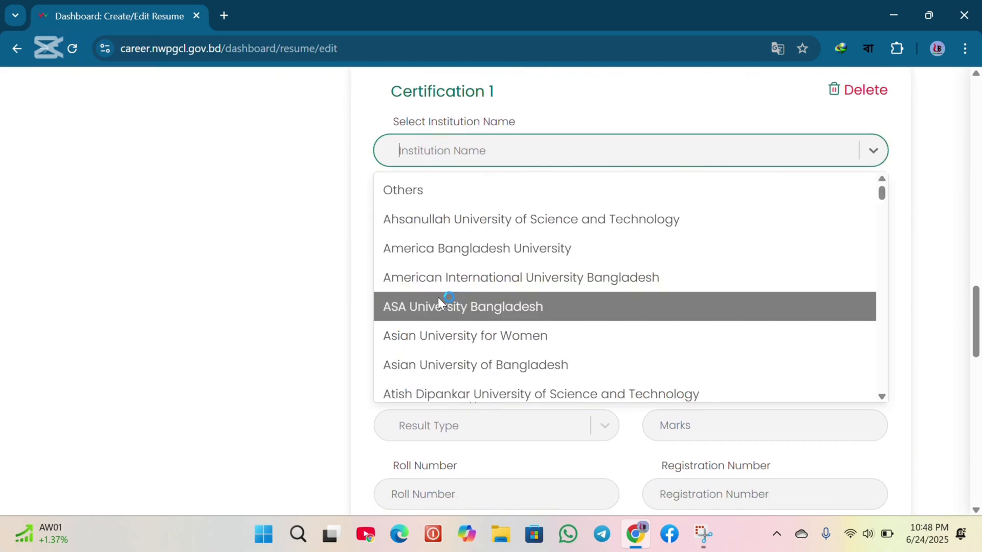
{"action": "scroll", "coordinate": [441, 341], "scroll_direction": "down", "scroll_amount": 5}
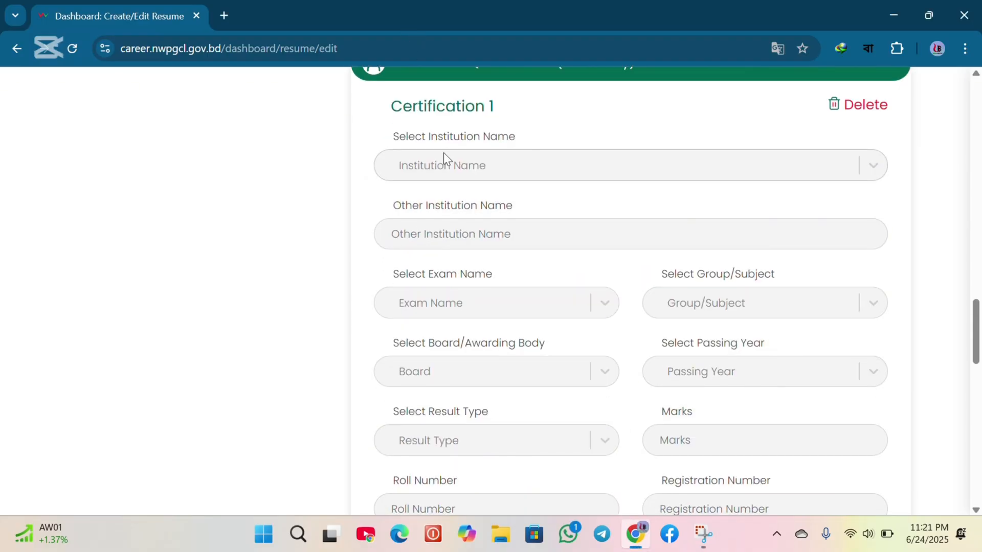
{"action": "left_click", "coordinate": [441, 165]}
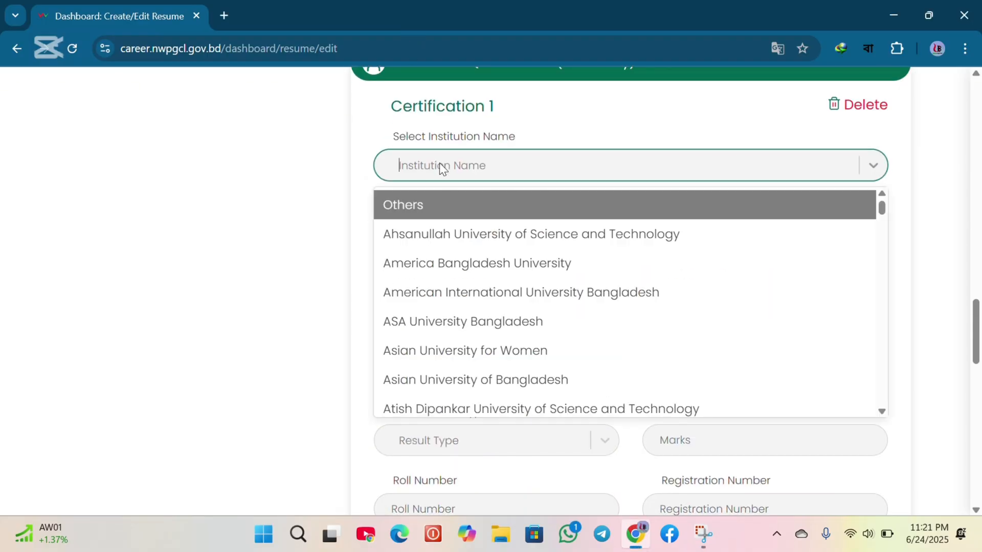
{"action": "left_click", "coordinate": [440, 165]}
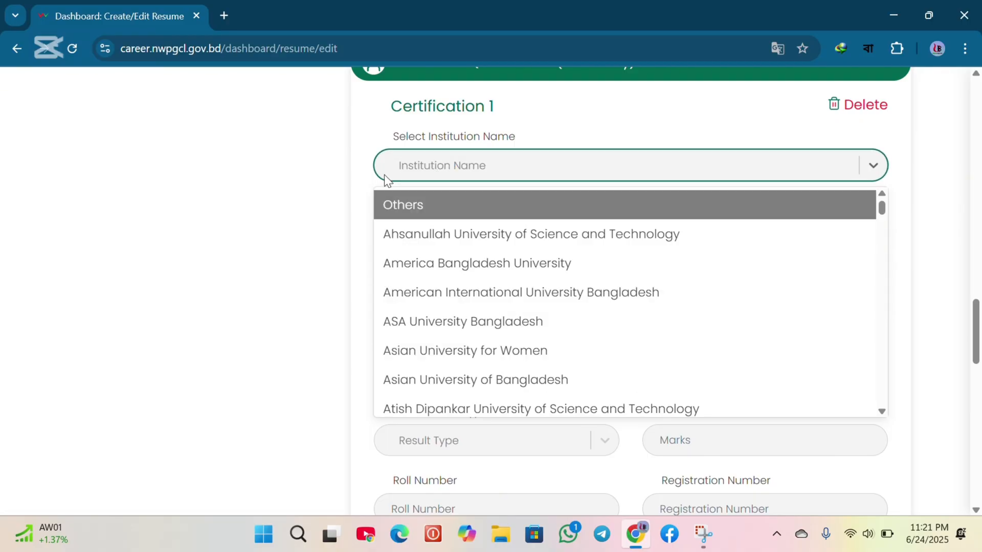
{"action": "left_click", "coordinate": [404, 205]}
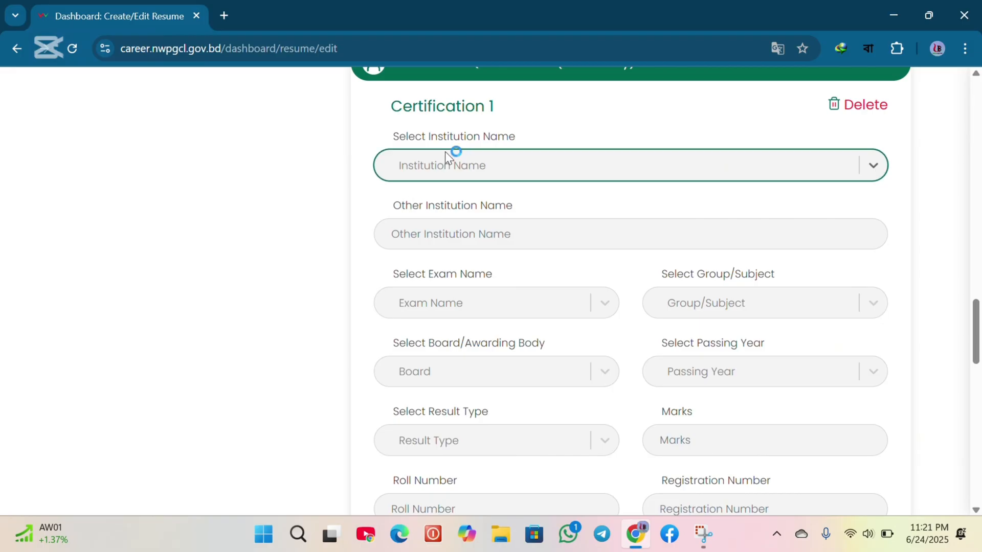
{"action": "left_click", "coordinate": [413, 234]}
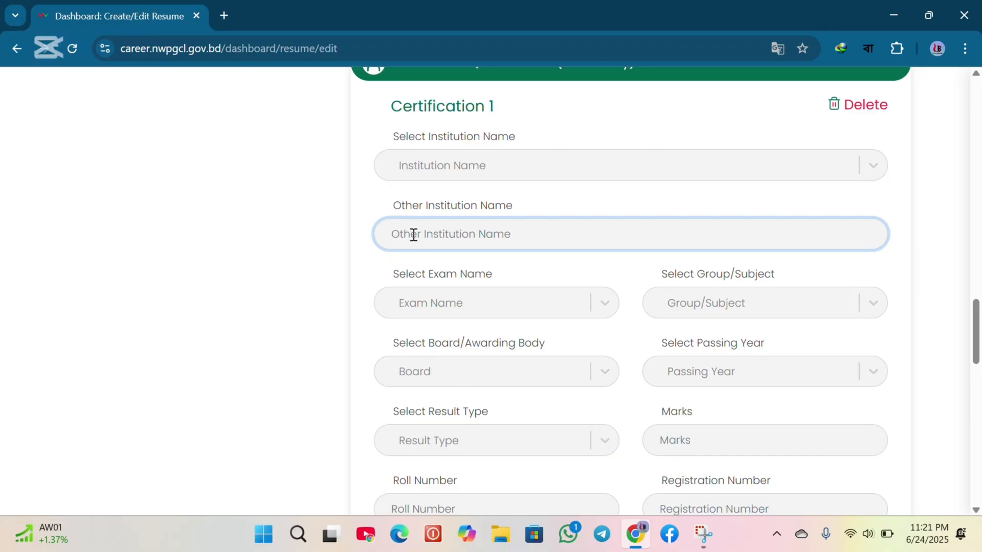
{"action": "type", "text": "WEST PIRARBARI HIGH SCHOOL"}
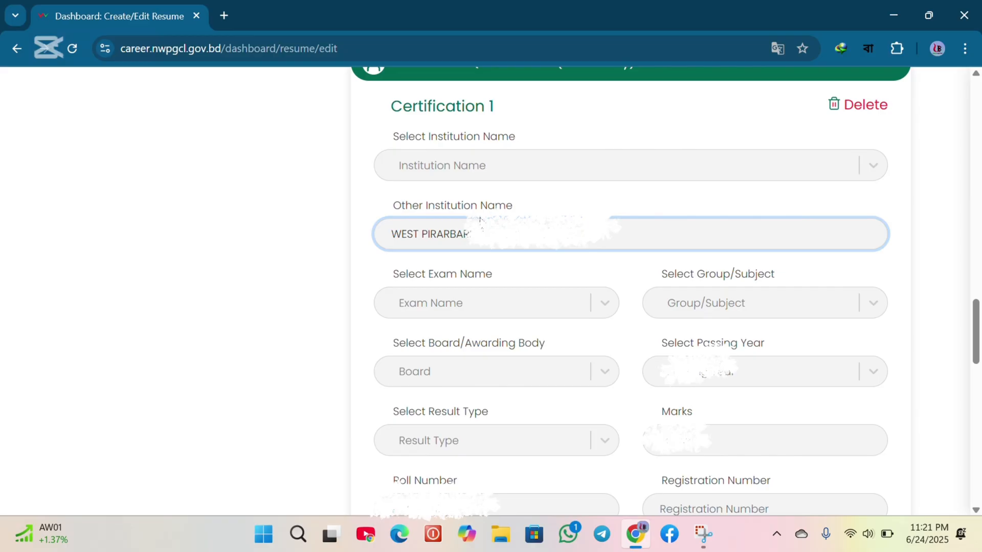
{"action": "left_click", "coordinate": [440, 302]}
- Choose SSC as the exam and Science as the group/subject
{"action": "left_click", "coordinate": [427, 303]}
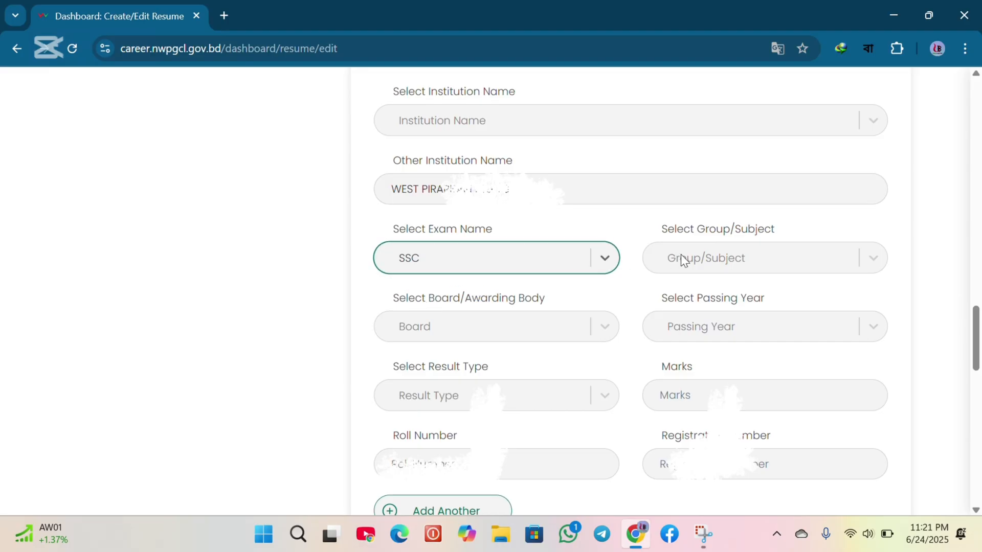
{"action": "left_click", "coordinate": [707, 248]}
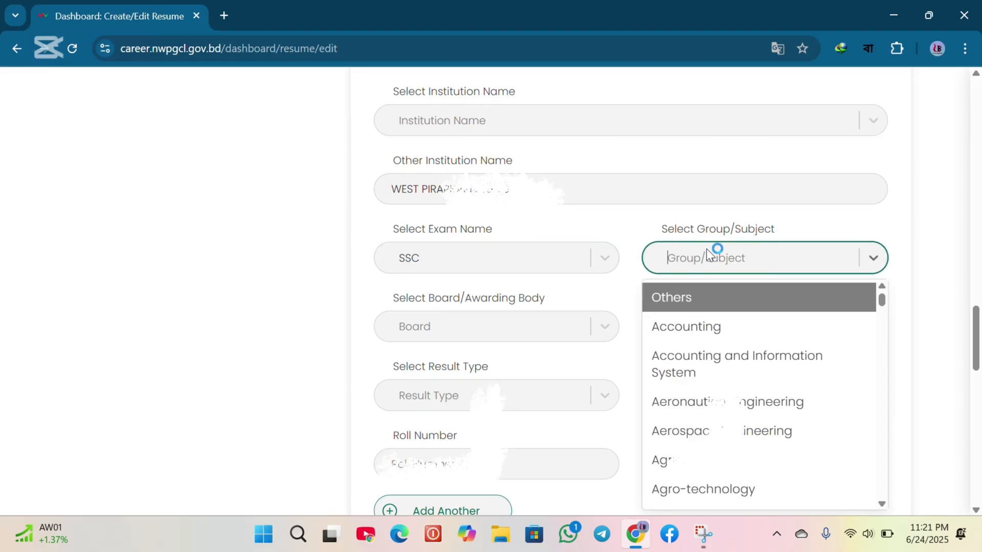
{"action": "type", "text": "science"}
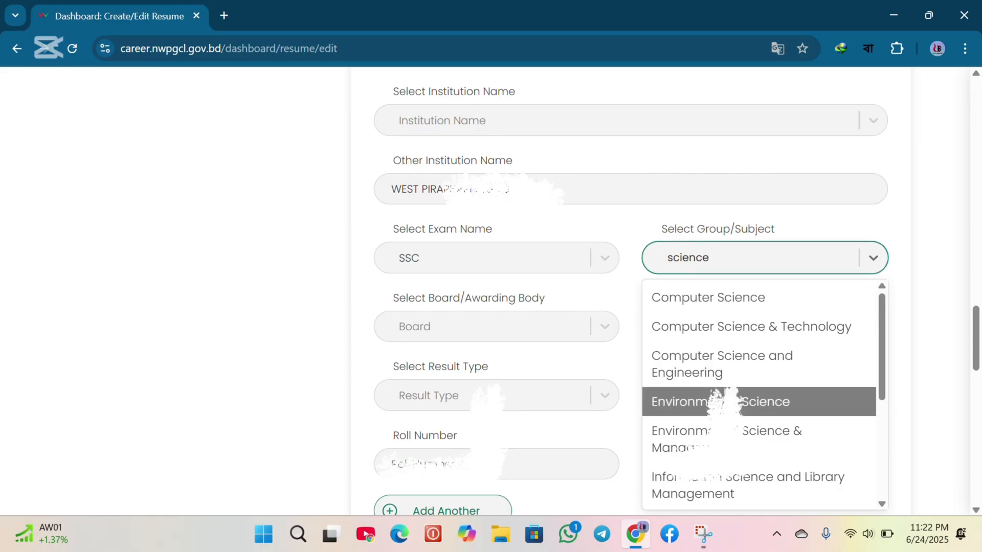
{"action": "left_click", "coordinate": [726, 401]}
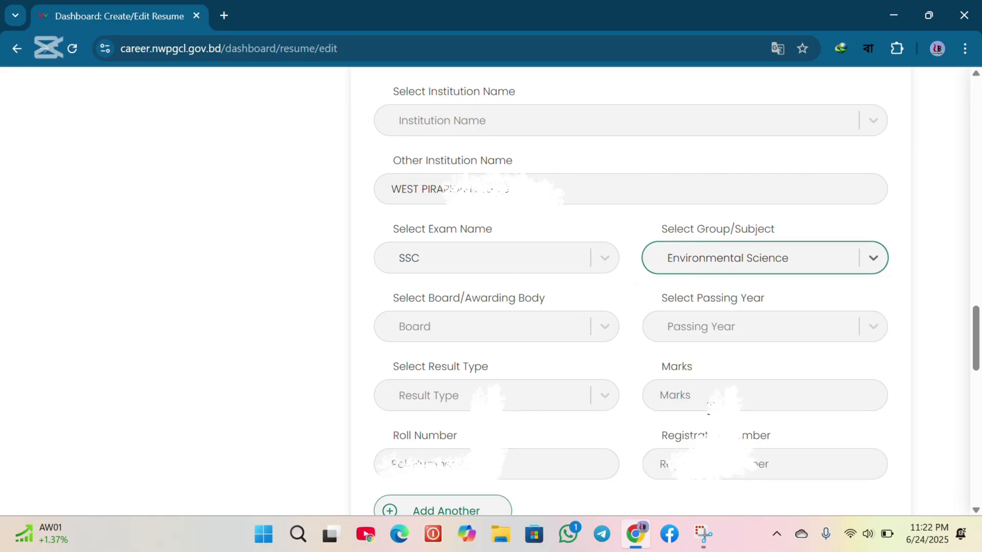
{"action": "left_click", "coordinate": [730, 259]}
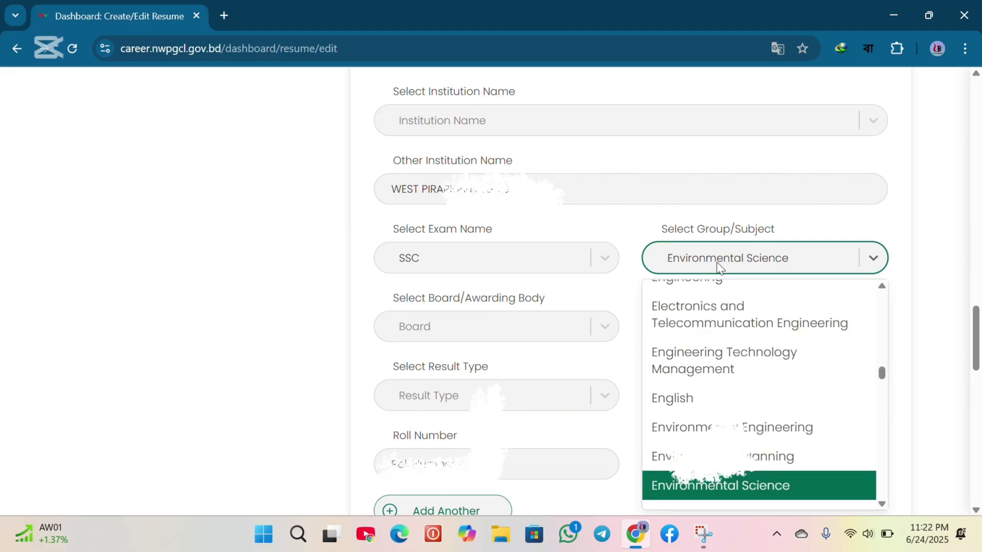
{"action": "scroll", "coordinate": [716, 427], "scroll_direction": "down", "scroll_amount": 6}
{"action": "scroll", "coordinate": [725, 393], "scroll_direction": "down", "scroll_amount": 15}
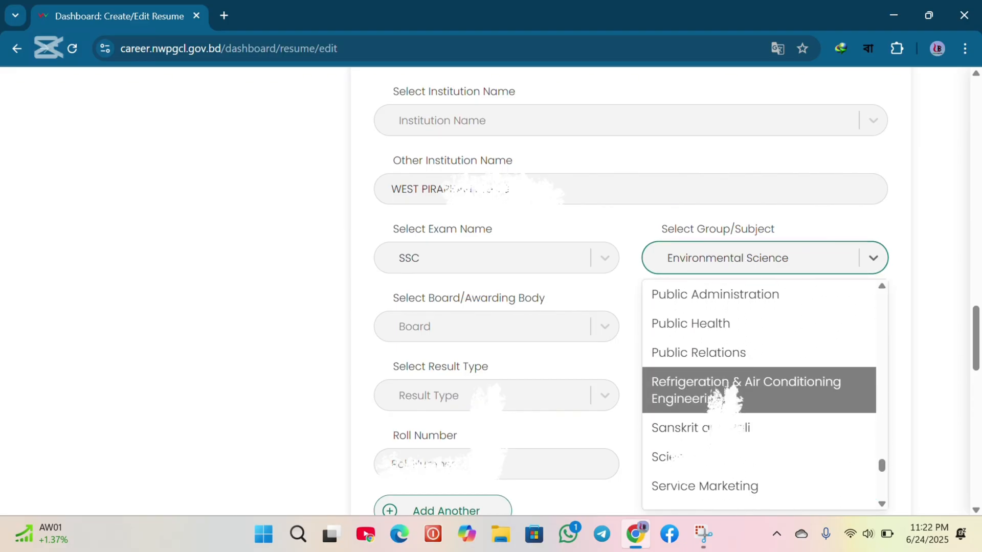
{"action": "scroll", "coordinate": [723, 397], "scroll_direction": "down", "scroll_amount": 2}
{"action": "left_click", "coordinate": [678, 402]}
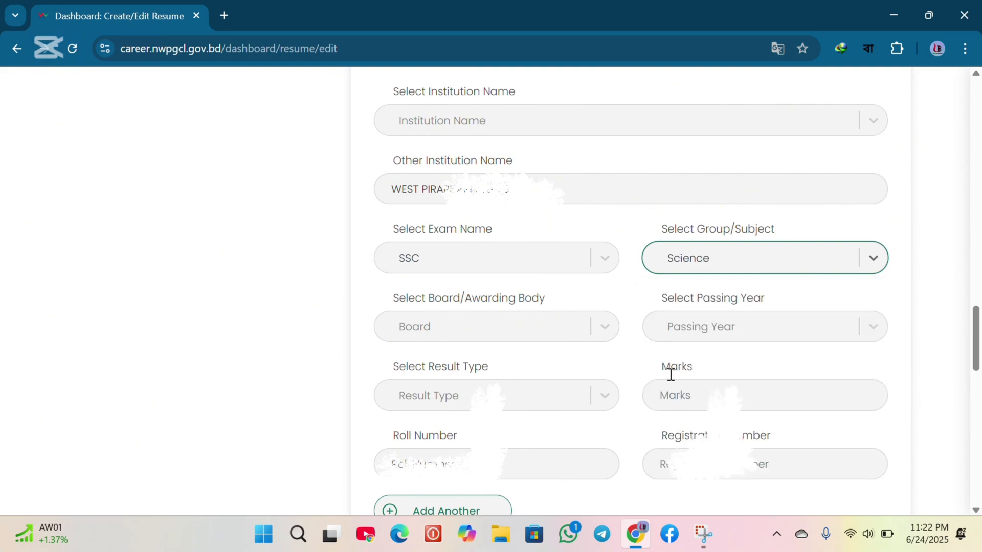
- Set board to Dhaka, passing year to 2015, and result type to Grade
{"action": "left_click", "coordinate": [443, 326]}
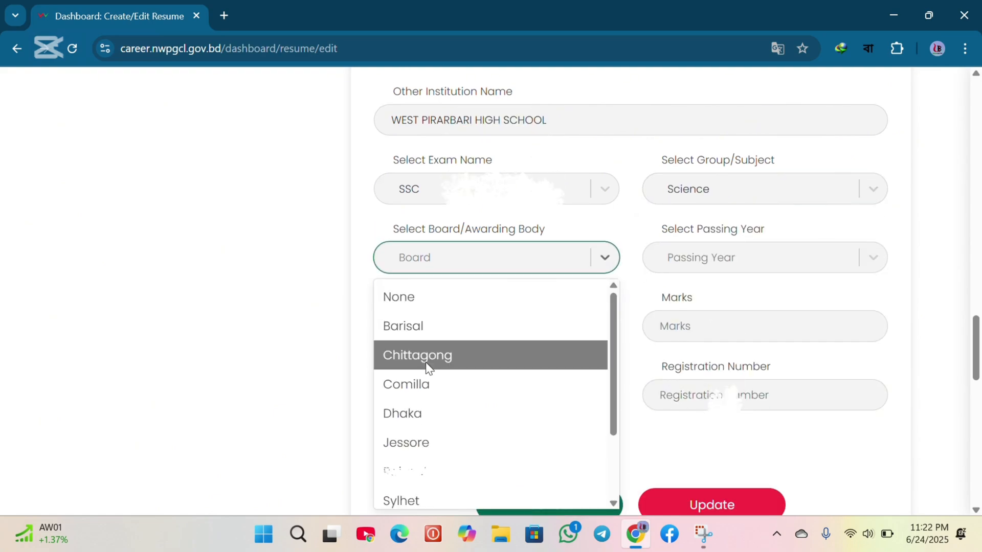
{"action": "left_click", "coordinate": [425, 413]}
{"action": "left_click", "coordinate": [703, 256]}
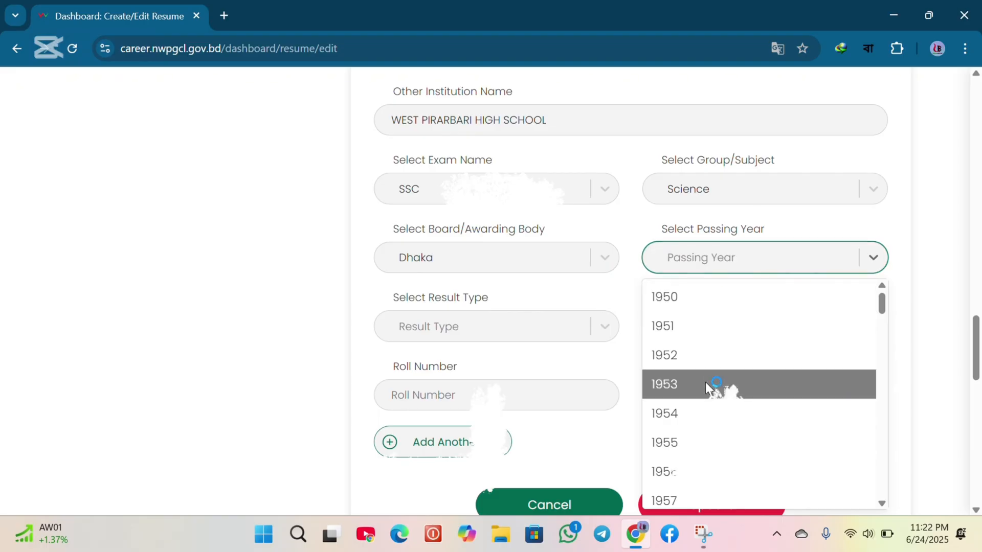
{"action": "type", "text": "2015"}
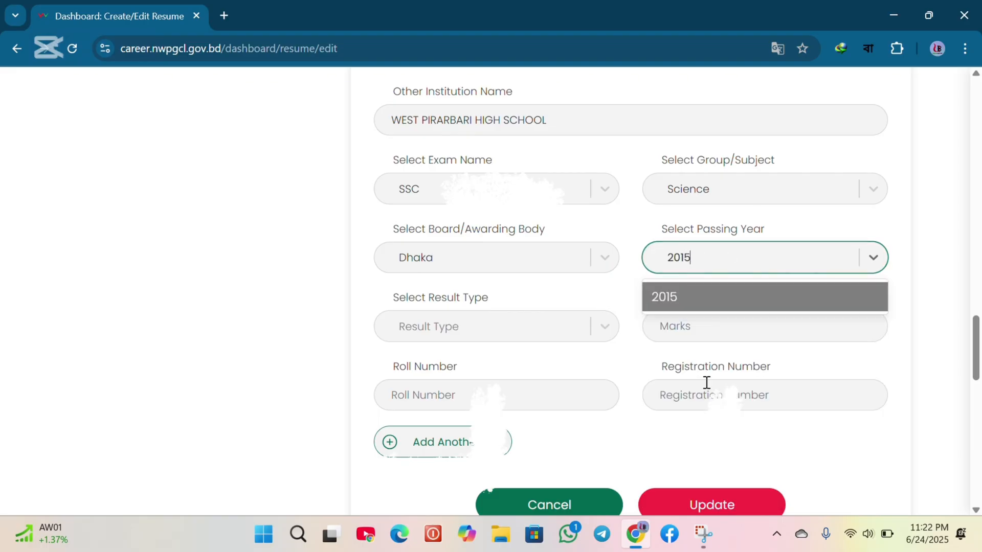
{"action": "left_click", "coordinate": [689, 291]}
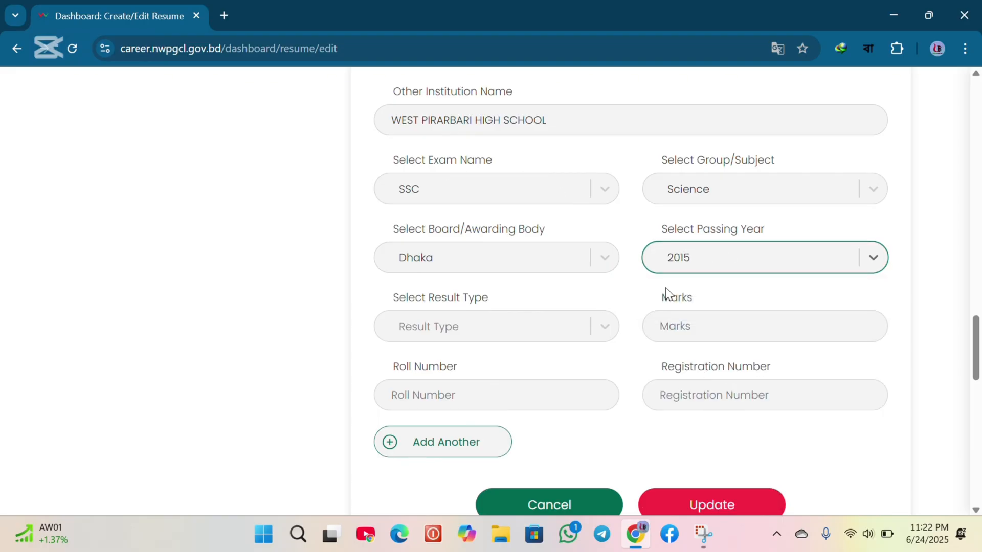
{"action": "left_click", "coordinate": [418, 328]}
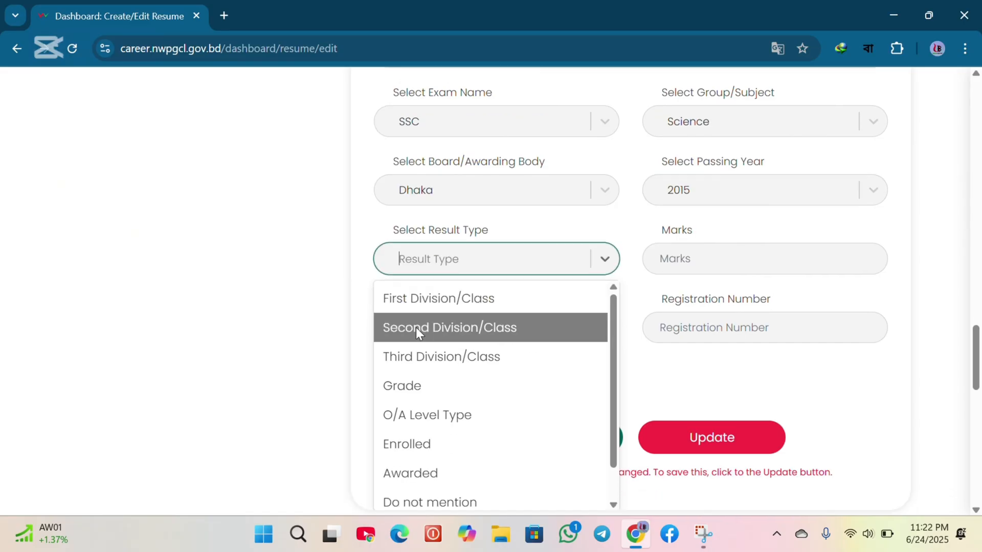
{"action": "left_click", "coordinate": [417, 387]}
- Enter GPA 4.83 out of 5 and fill in the roll and registration numbers
{"action": "left_click", "coordinate": [710, 265]}
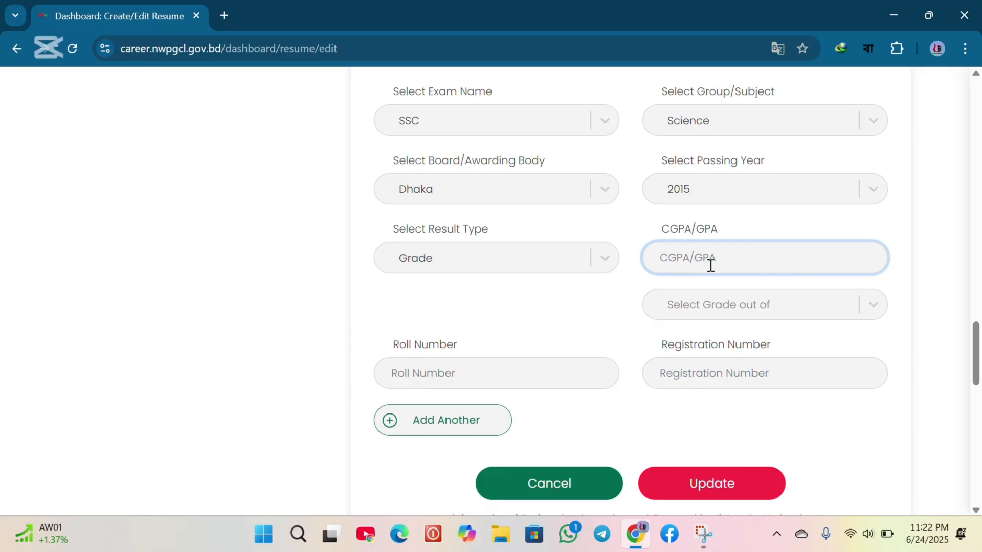
{"action": "type", "text": "4.83"}
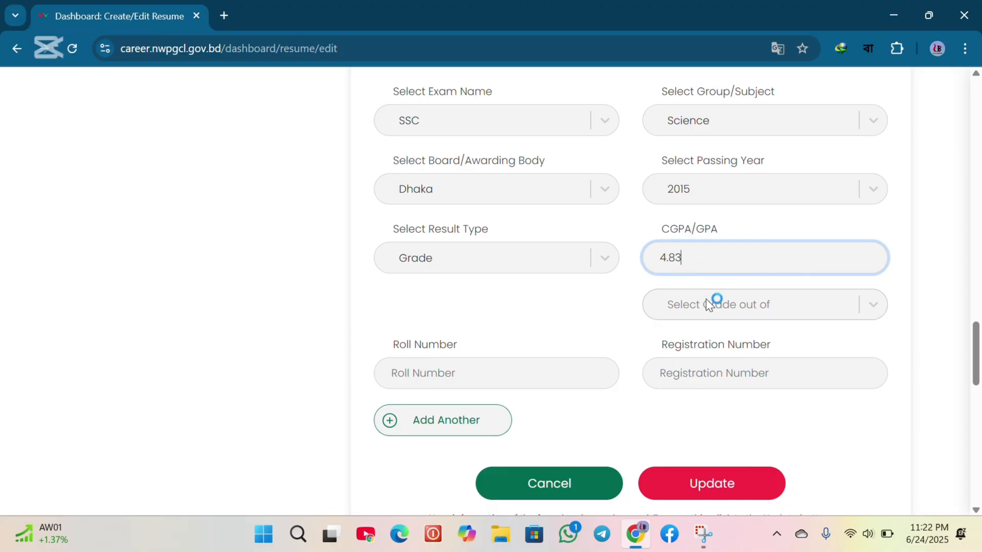
{"action": "left_click", "coordinate": [706, 299]}
{"action": "left_click", "coordinate": [688, 373]}
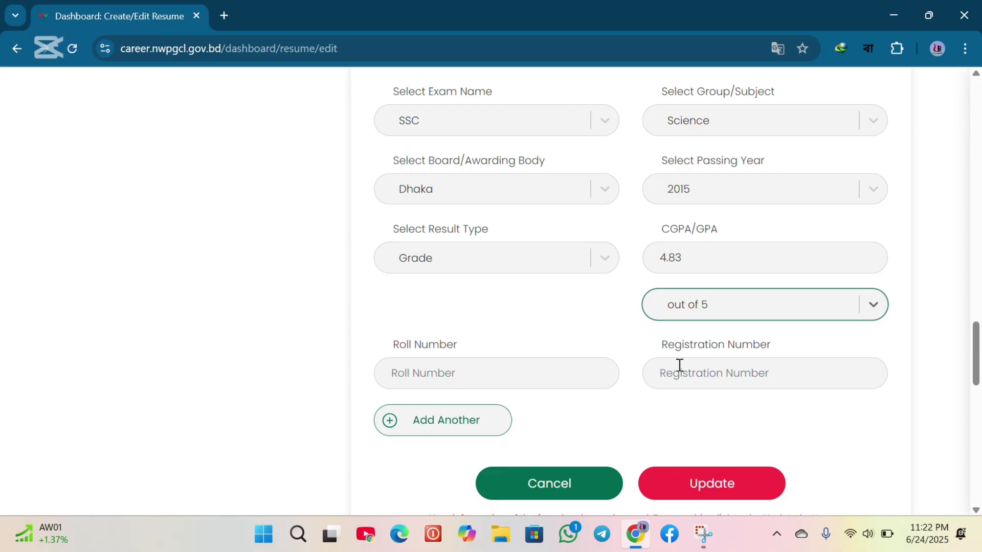
{"action": "left_click", "coordinate": [412, 376]}
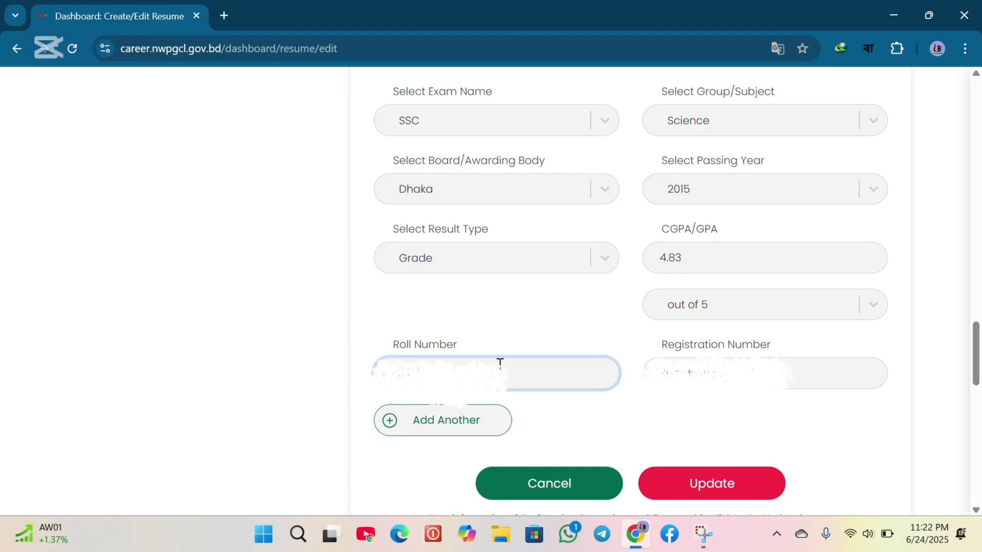
{"action": "key", "text": "Tab"}
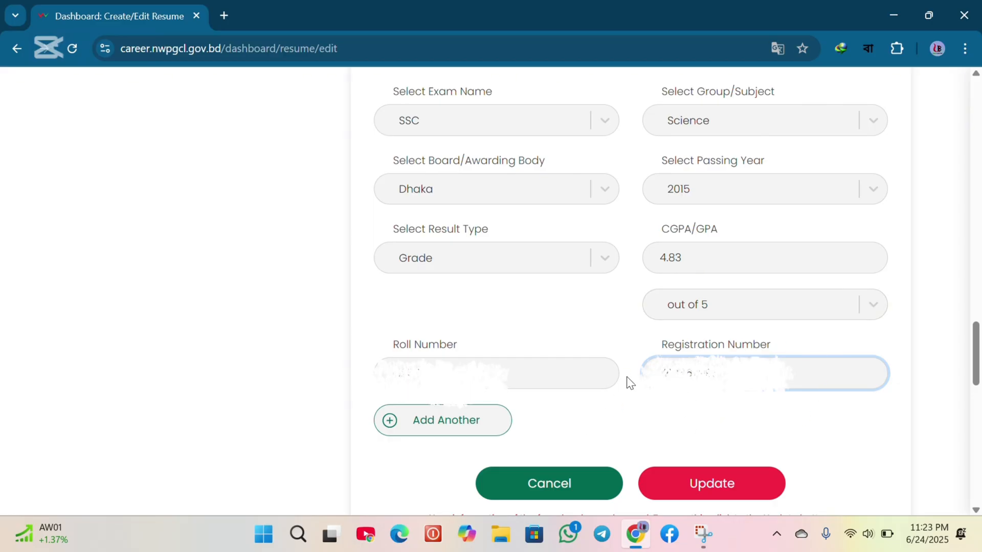
- Add a second certification with the pasted institution SHAHEED SMRITY MOHABIDDALOY SHASHIKAR KALKINI MADARIPUR
{"action": "left_click", "coordinate": [450, 424]}
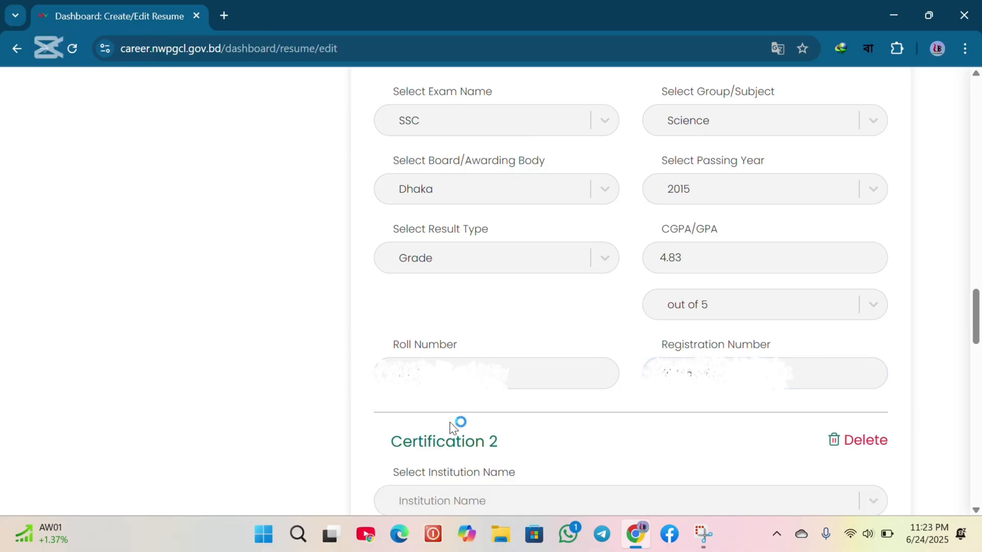
{"action": "scroll", "coordinate": [452, 426], "scroll_direction": "down", "scroll_amount": 1}
{"action": "scroll", "coordinate": [449, 422], "scroll_direction": "down", "scroll_amount": 5}
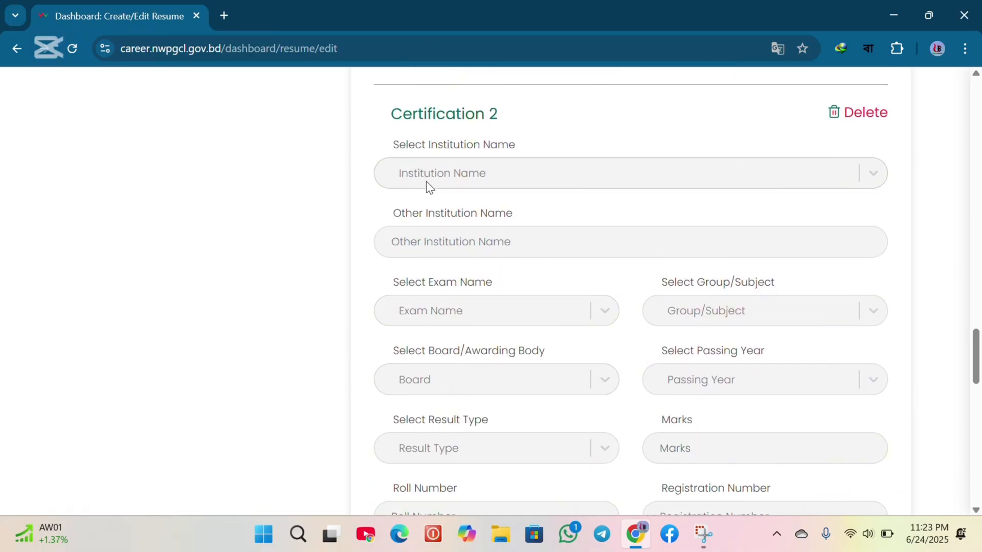
{"action": "left_click", "coordinate": [415, 171]}
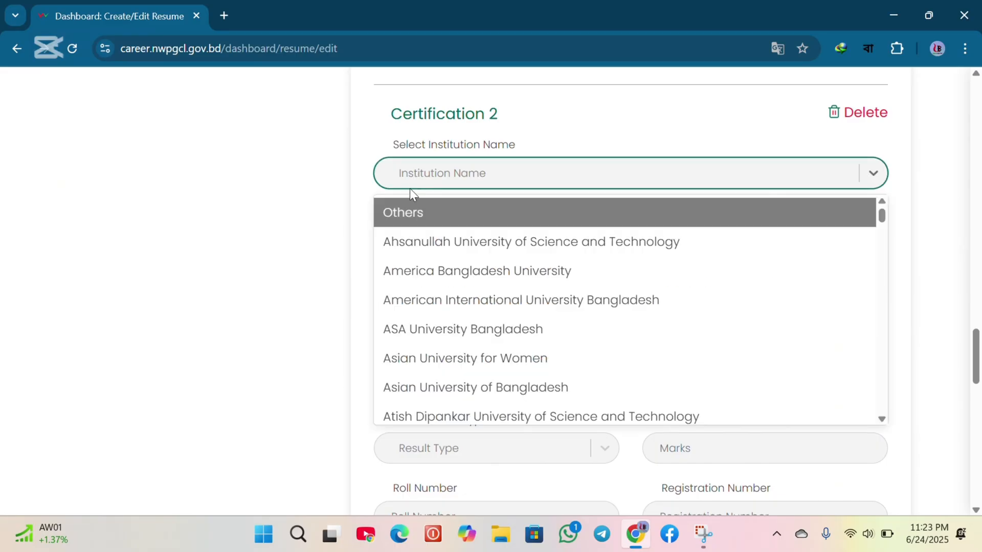
{"action": "left_click", "coordinate": [409, 213]}
{"action": "left_click", "coordinate": [407, 241]}
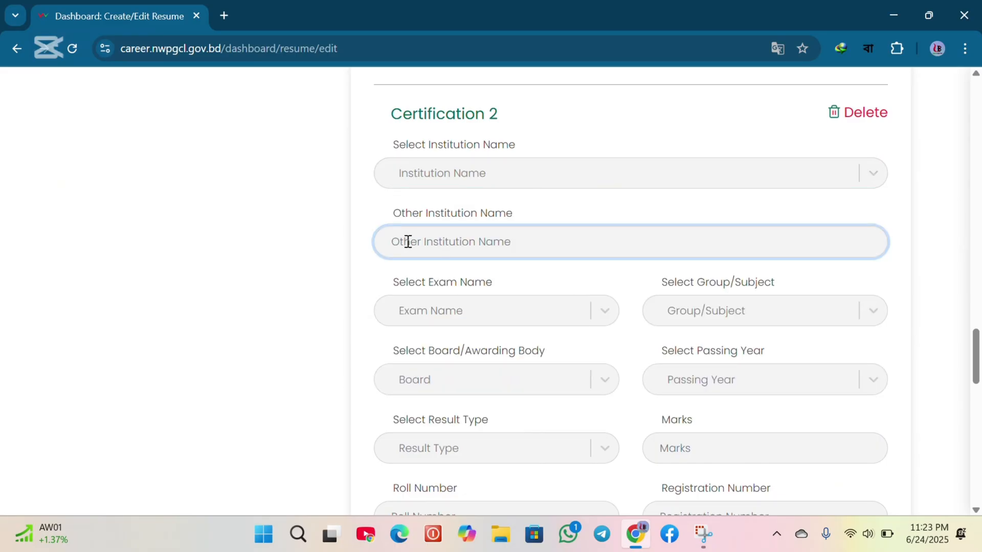
{"action": "right_click", "coordinate": [407, 241]}
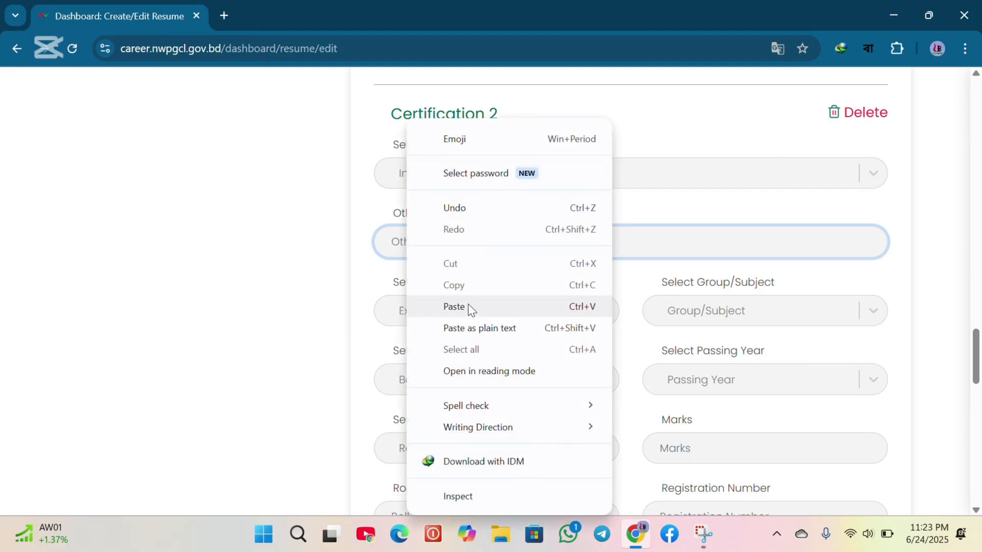
{"action": "left_click", "coordinate": [454, 307]}
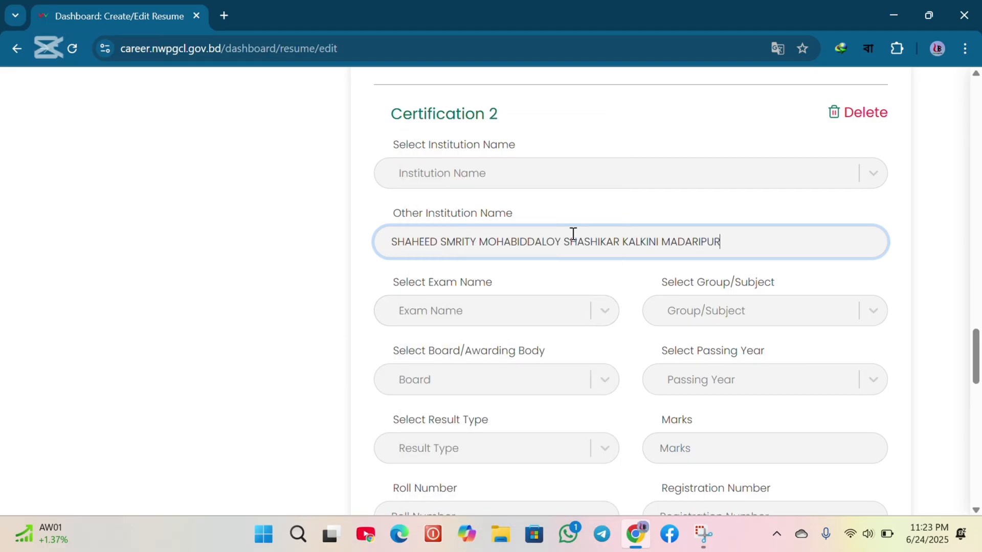
- Set the second certification's exam to HSC and start a blank third certification
{"action": "left_click", "coordinate": [447, 313]}
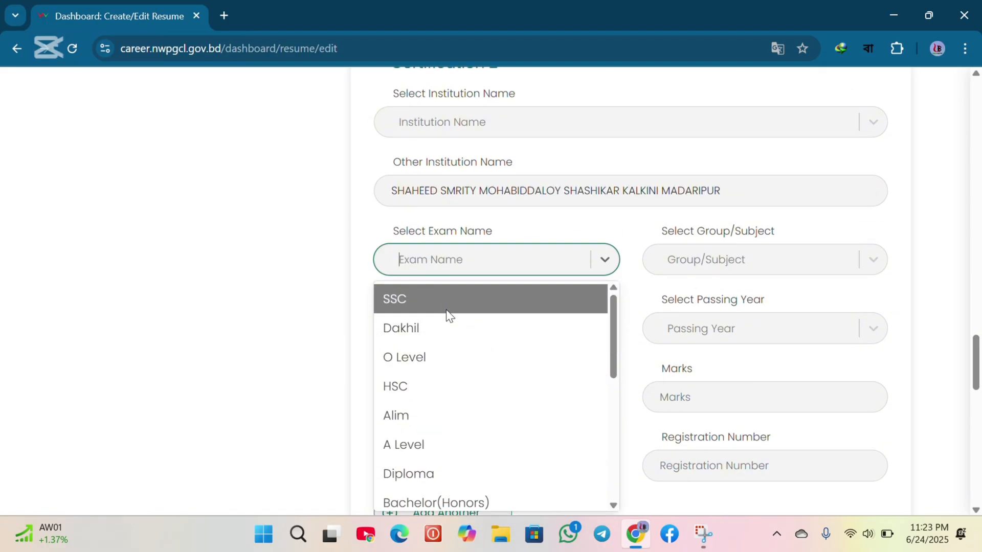
{"action": "left_click", "coordinate": [413, 383]}
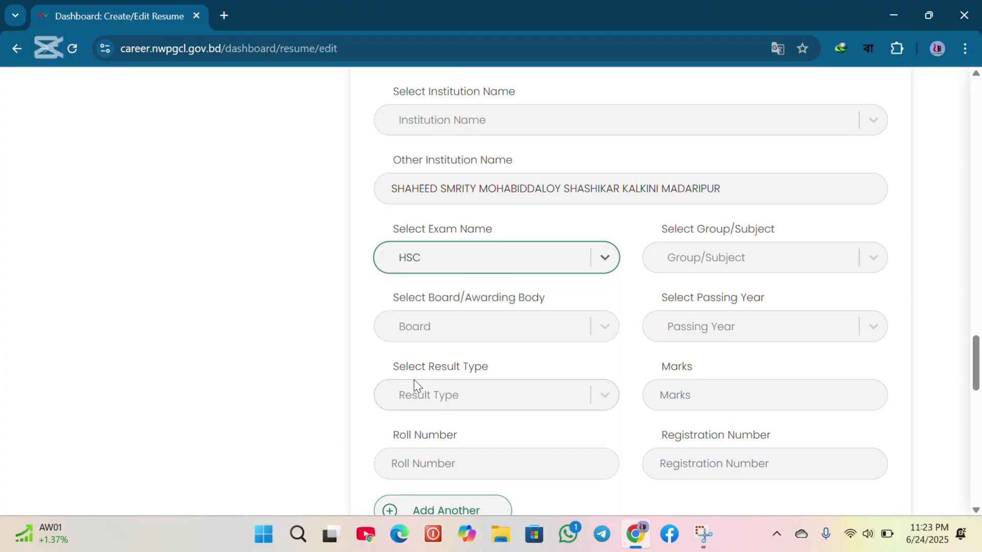
{"action": "left_click", "coordinate": [731, 258]}
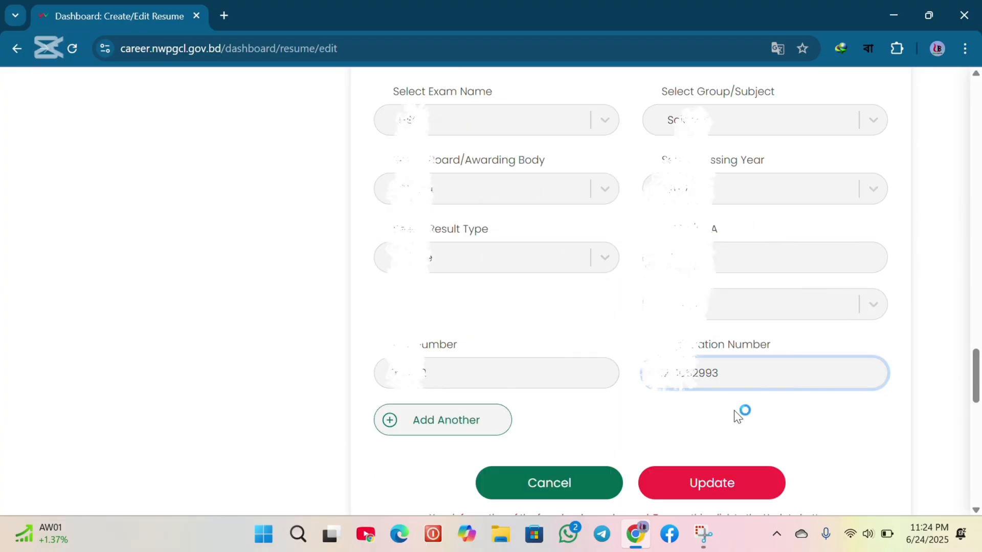
{"action": "left_click", "coordinate": [468, 424]}
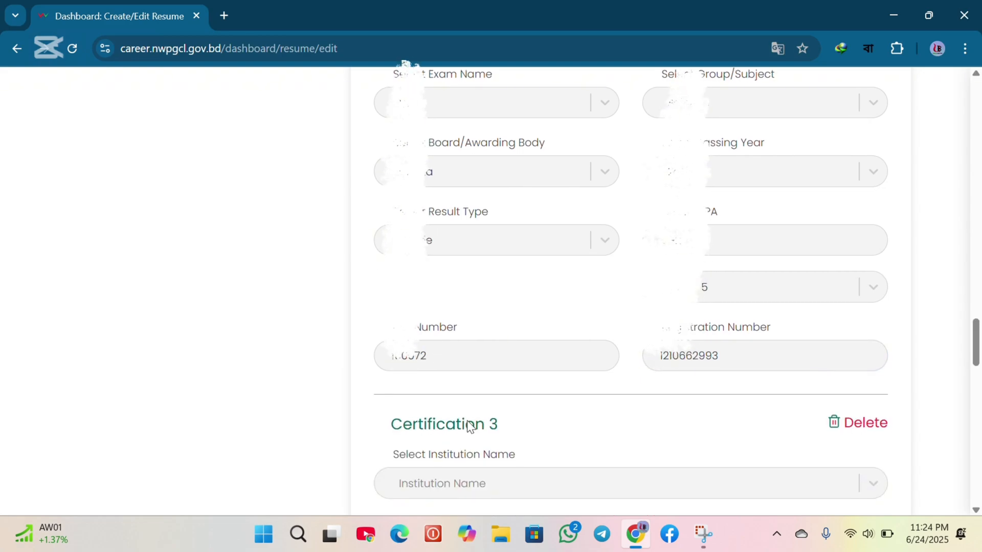
- Set Certification 3 to University of Dhaka with exam B.Sc, and filter subjects by 'phy'
{"action": "scroll", "coordinate": [468, 424], "scroll_direction": "down", "scroll_amount": 5}
{"action": "scroll", "coordinate": [466, 426], "scroll_direction": "down", "scroll_amount": 2}
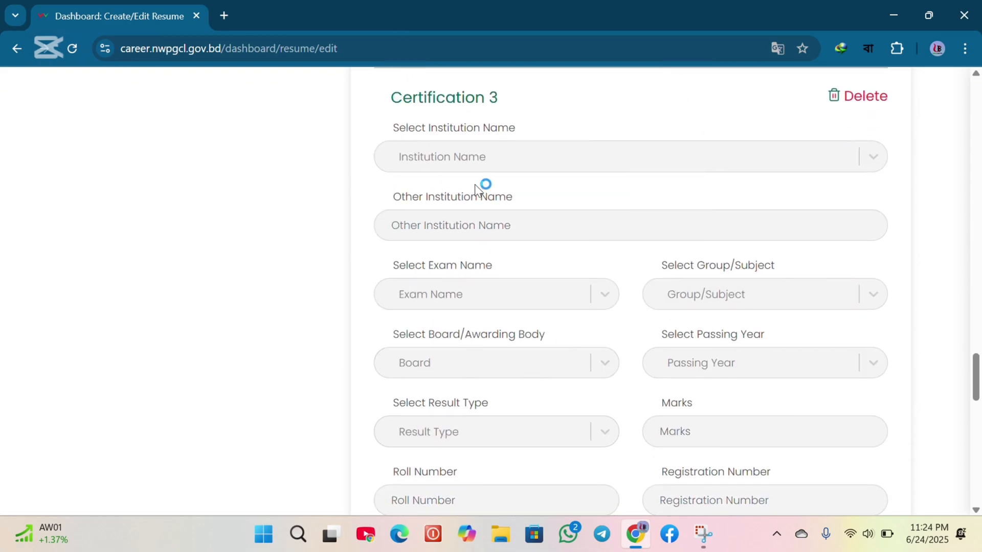
{"action": "left_click", "coordinate": [424, 148]}
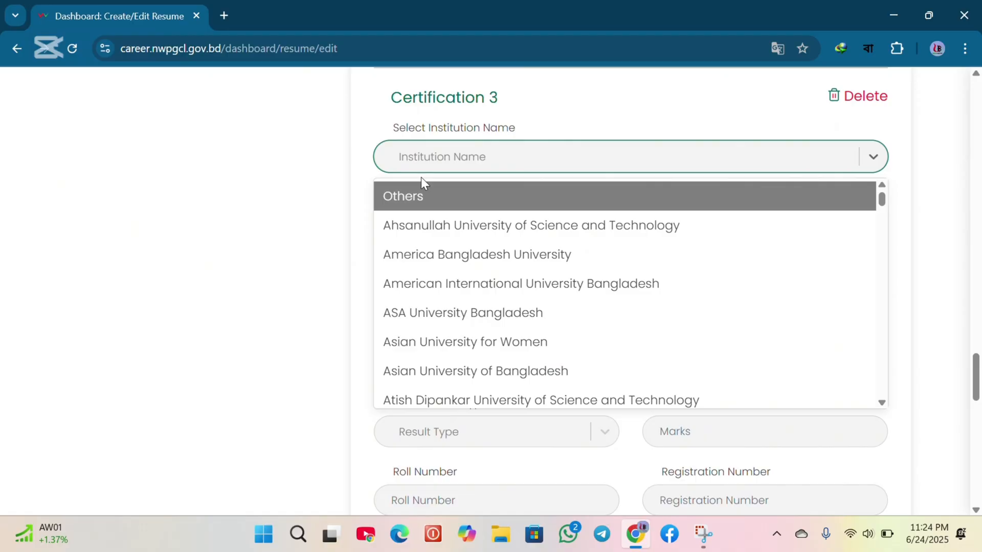
{"action": "type", "text": "u"}
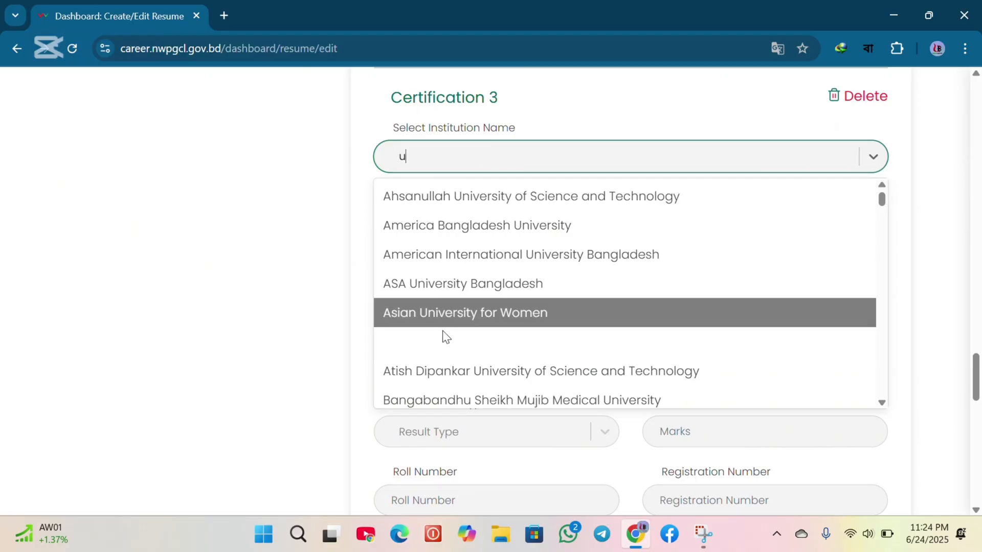
{"action": "type", "text": "niversity o"}
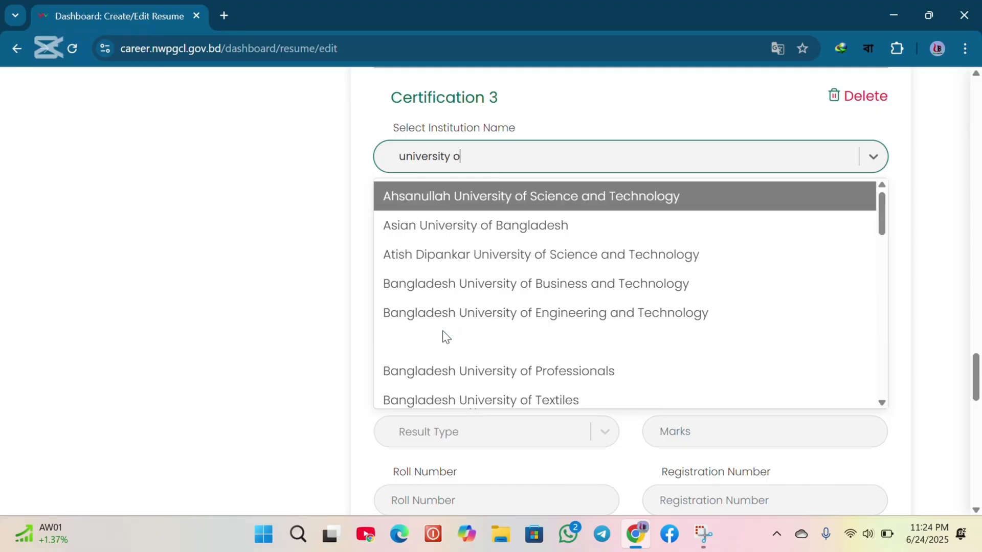
{"action": "type", "text": "f d"}
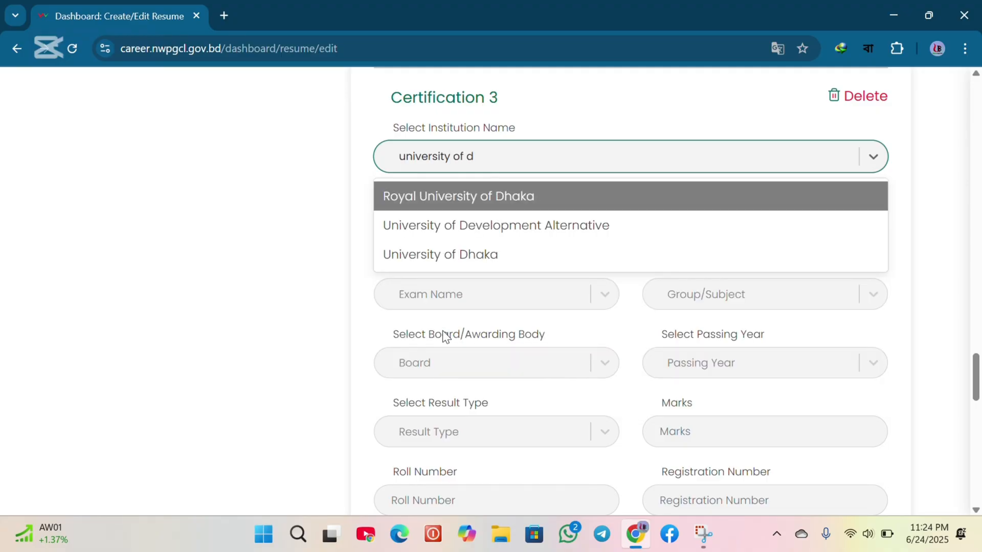
{"action": "type", "text": "haka"}
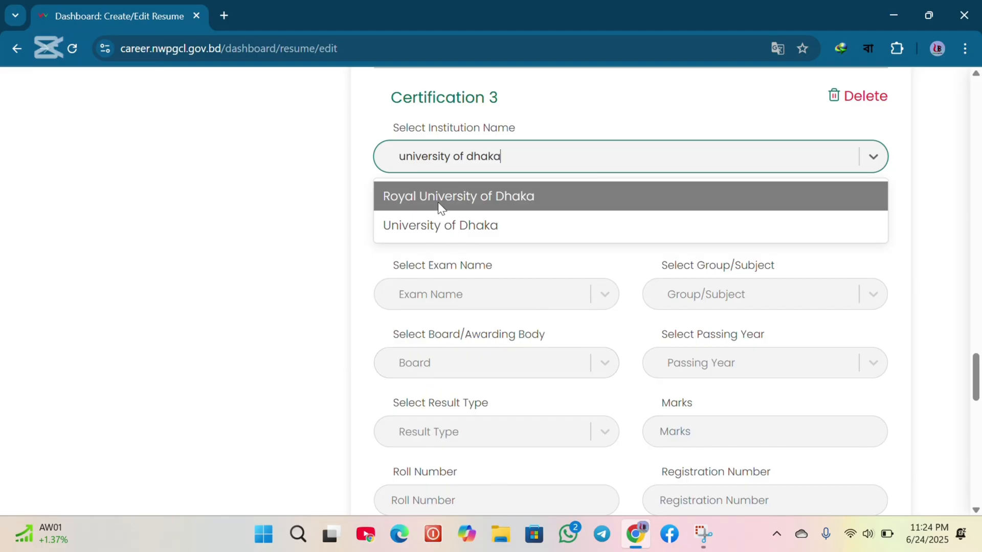
{"action": "left_click", "coordinate": [429, 226]}
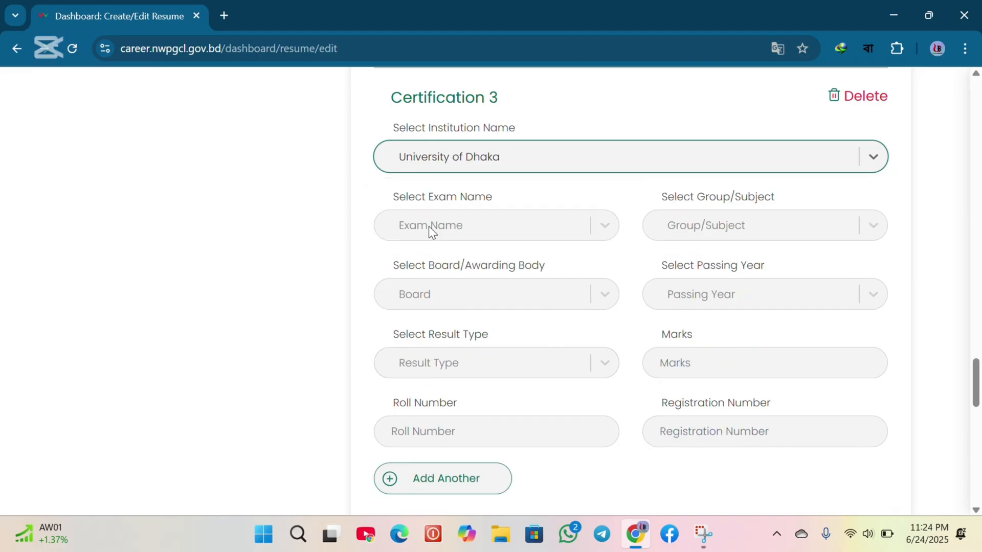
{"action": "left_click", "coordinate": [458, 226]}
{"action": "scroll", "coordinate": [450, 429], "scroll_direction": "down", "scroll_amount": 3}
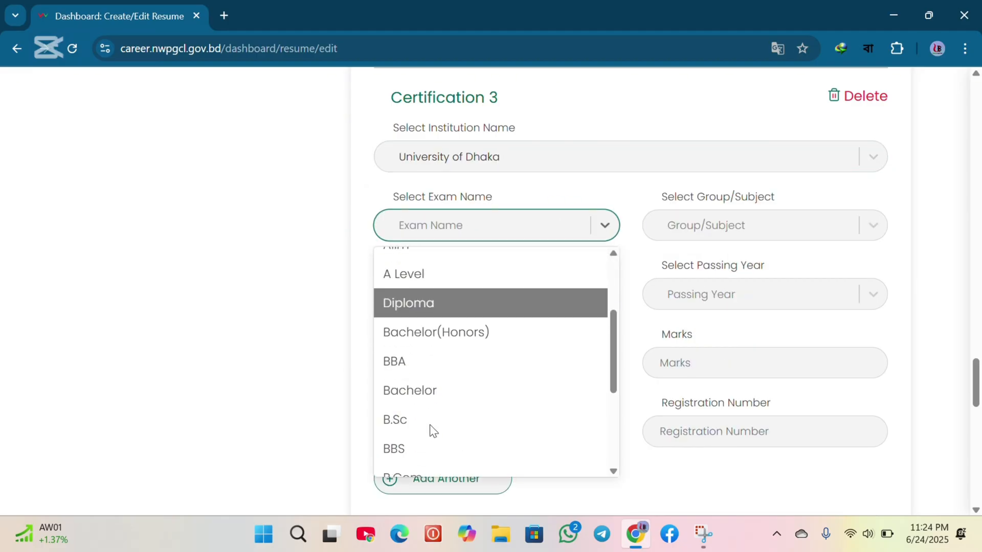
{"action": "scroll", "coordinate": [431, 431], "scroll_direction": "down", "scroll_amount": 1}
{"action": "left_click", "coordinate": [400, 367]}
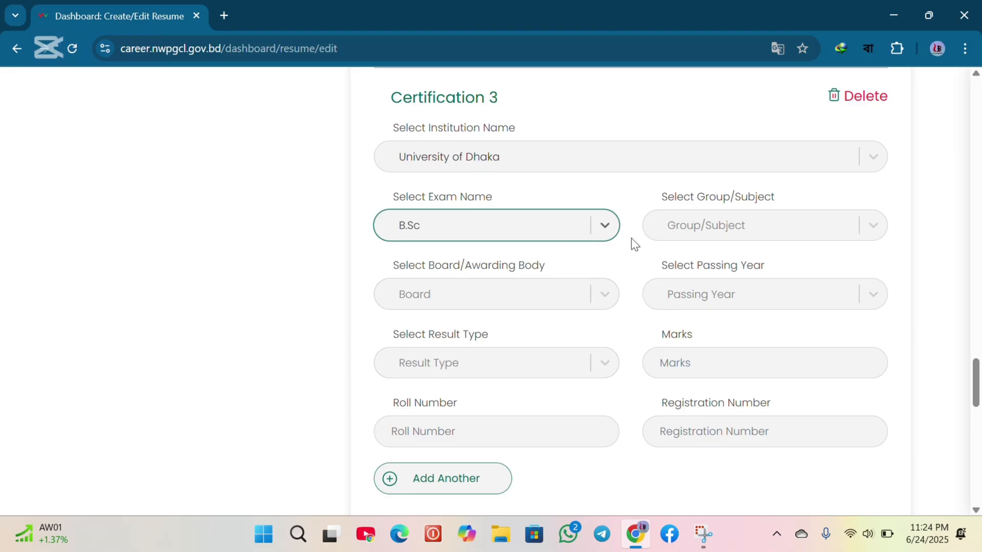
{"action": "left_click", "coordinate": [691, 224]}
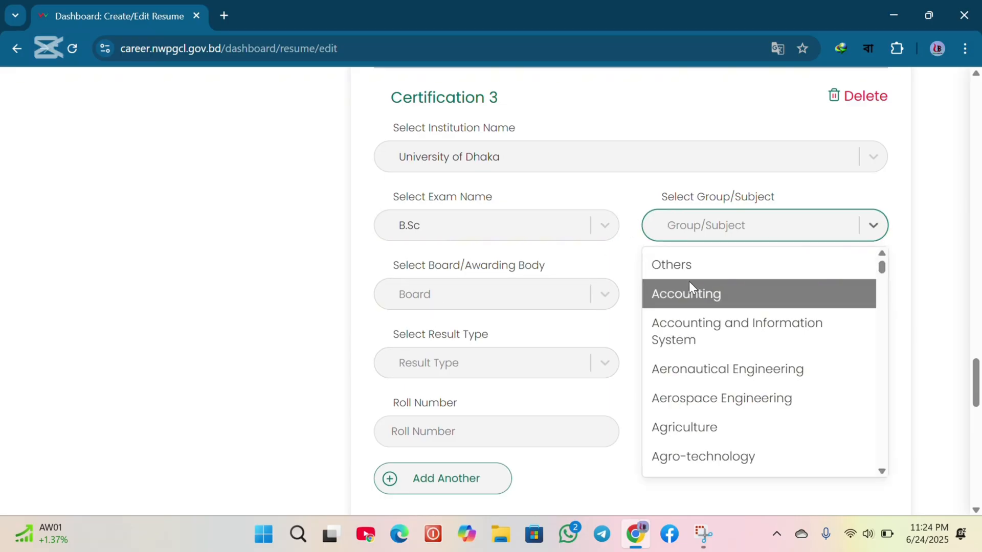
{"action": "type", "text": "phy"}
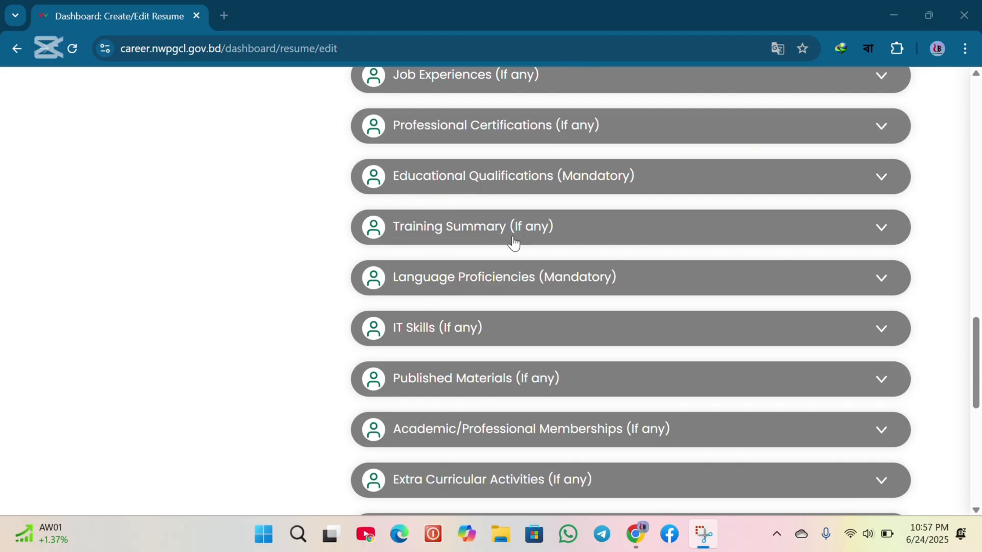
- Expand Language Proficiencies and set Language 1 to Bengali with High reading level
{"action": "left_click", "coordinate": [618, 289]}
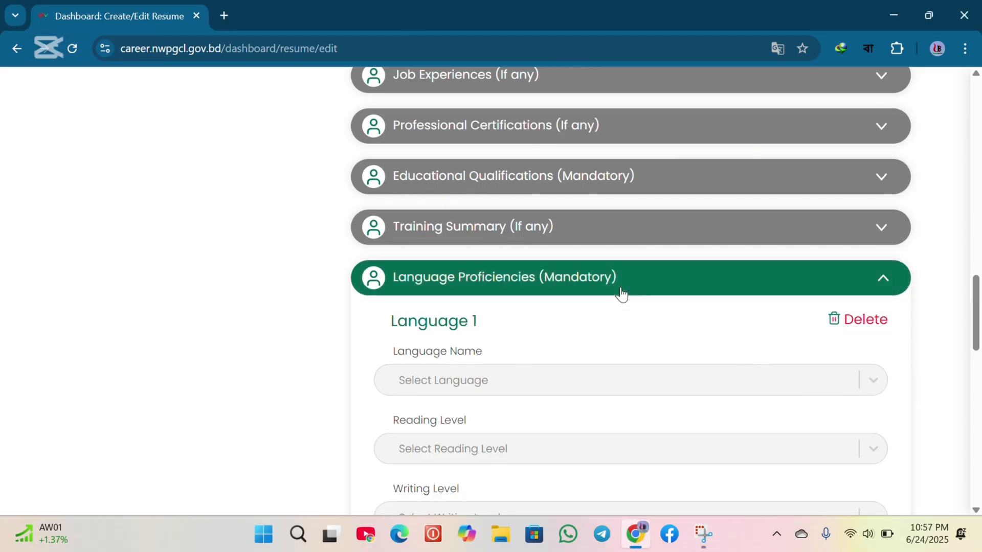
{"action": "scroll", "coordinate": [621, 294], "scroll_direction": "down", "scroll_amount": 1}
{"action": "left_click", "coordinate": [407, 216]}
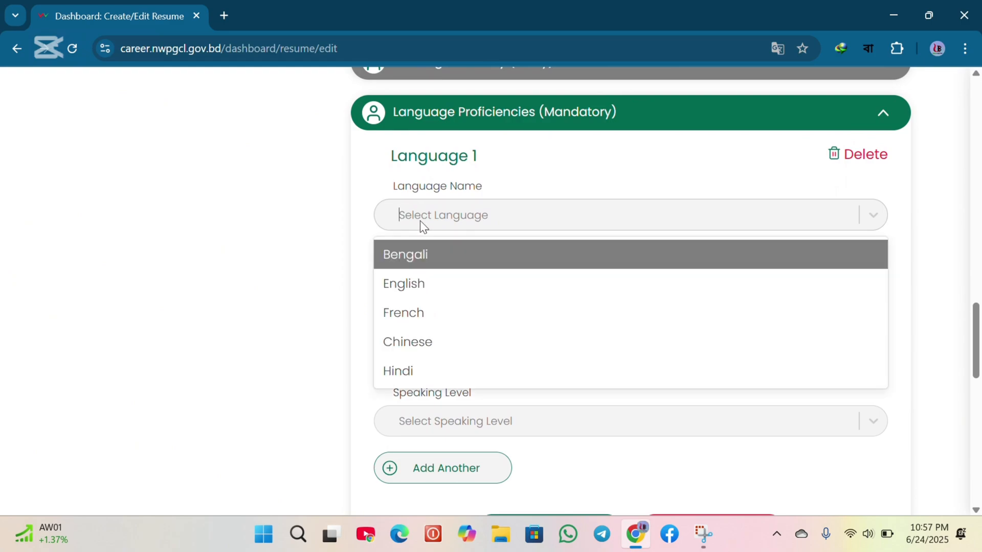
{"action": "left_click", "coordinate": [411, 257]}
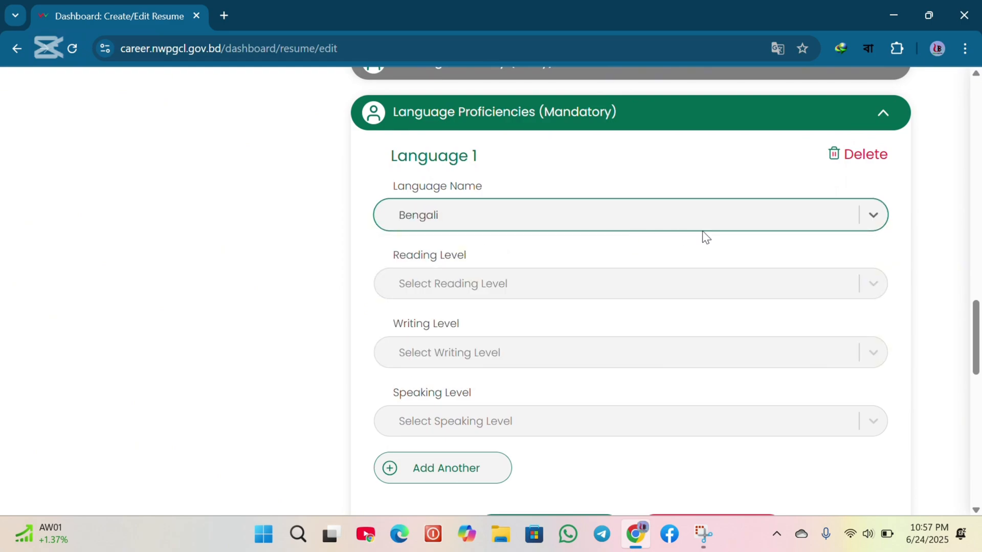
{"action": "left_click", "coordinate": [408, 284]}
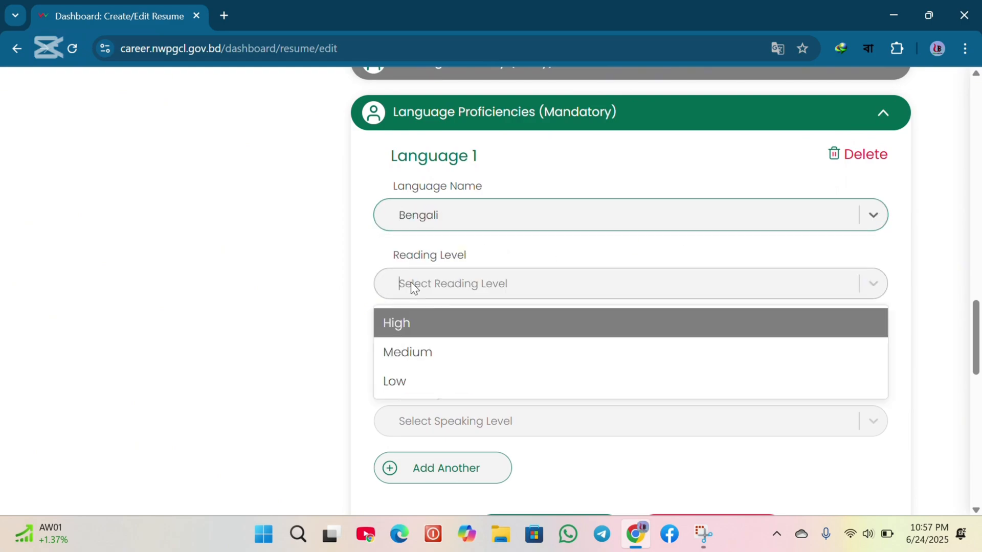
{"action": "left_click", "coordinate": [419, 331]}
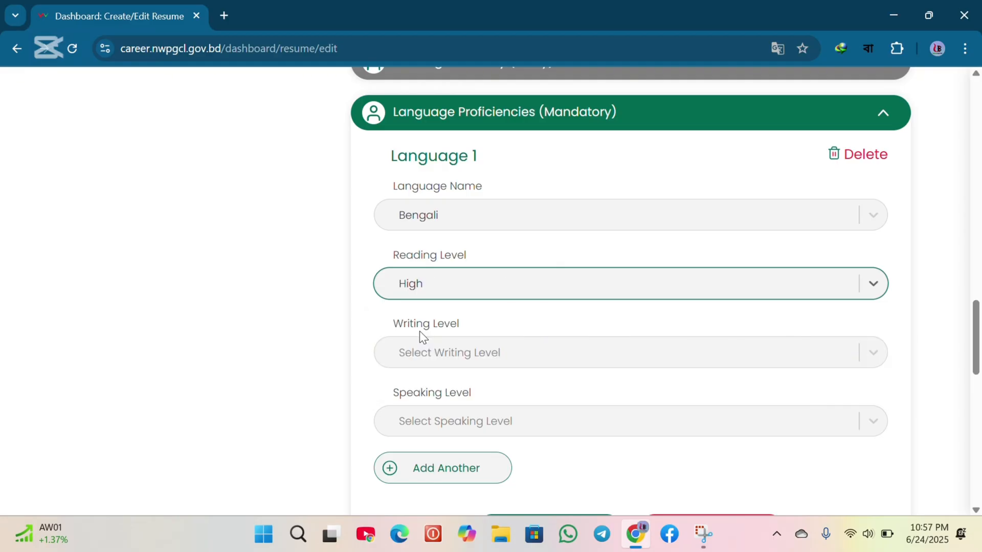
- Set Bengali writing and speaking levels to High and add a second language entry
{"action": "left_click", "coordinate": [427, 353]}
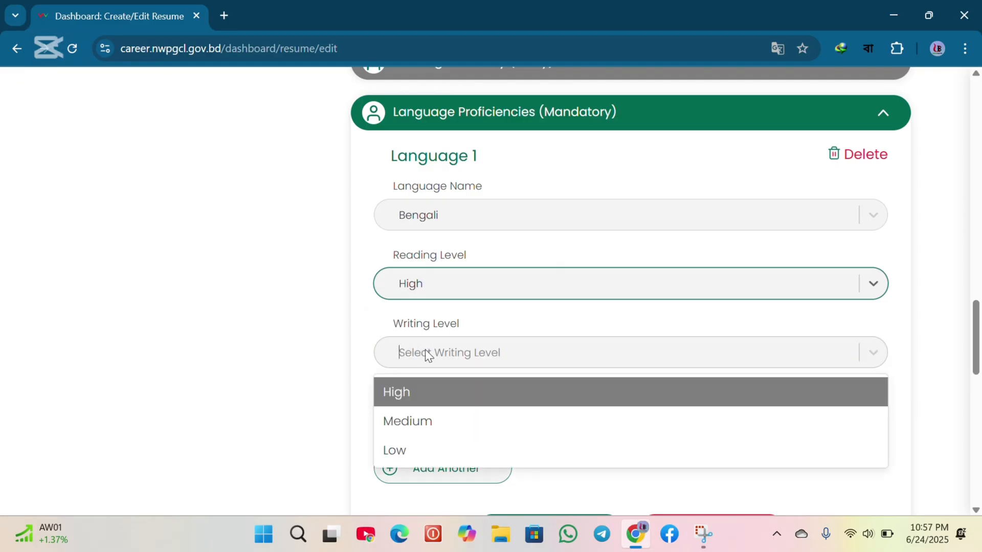
{"action": "left_click", "coordinate": [406, 395]}
{"action": "scroll", "coordinate": [405, 395], "scroll_direction": "down", "scroll_amount": 1}
{"action": "left_click", "coordinate": [418, 377]}
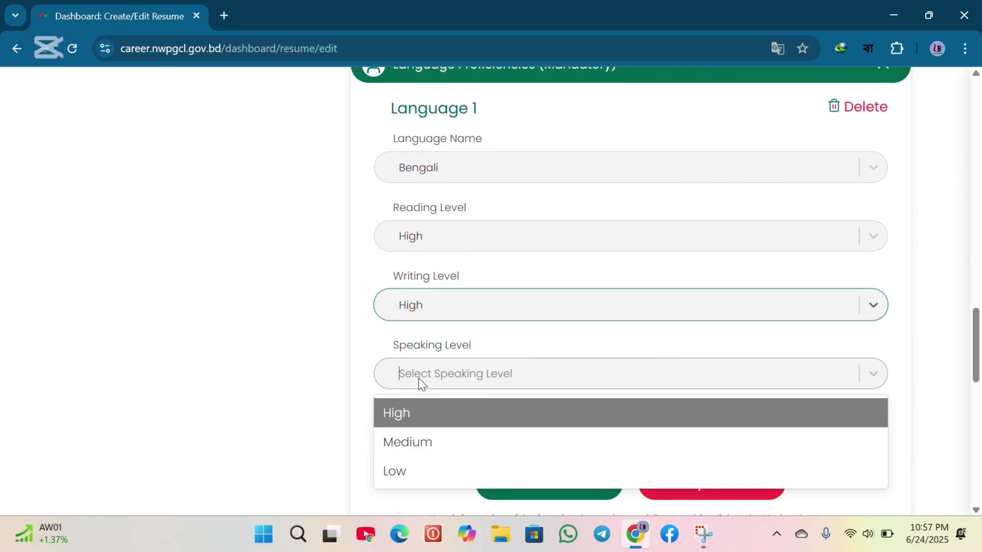
{"action": "left_click", "coordinate": [417, 412]}
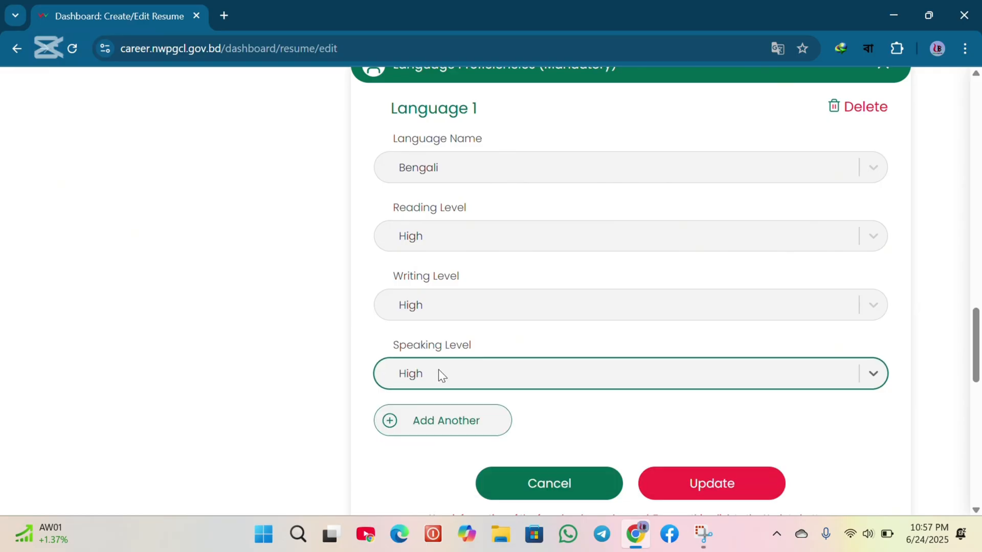
{"action": "left_click", "coordinate": [387, 423]}
- Set Language 2 to English with High reading, Medium writing and Medium speaking, then save
{"action": "scroll", "coordinate": [386, 422], "scroll_direction": "down", "scroll_amount": 5}
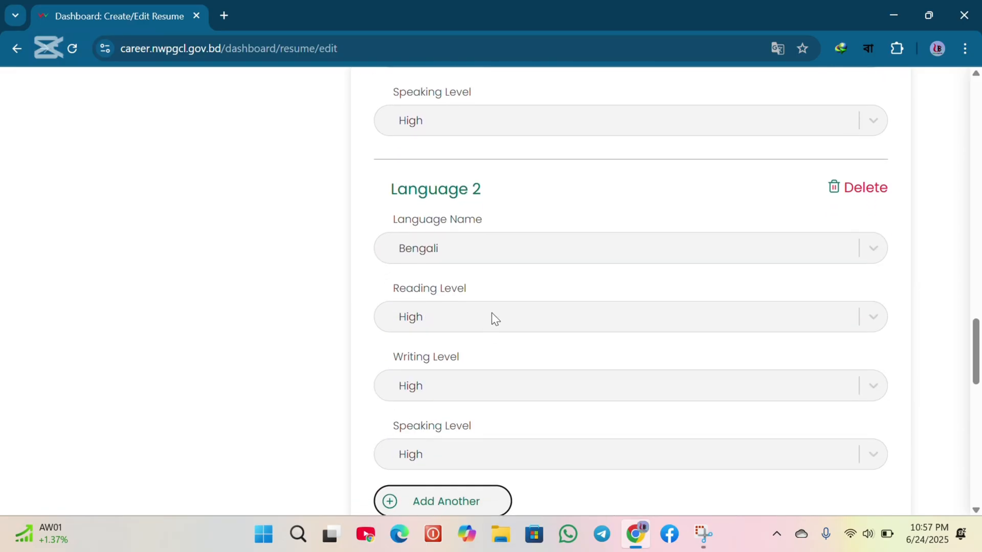
{"action": "left_click", "coordinate": [456, 252]}
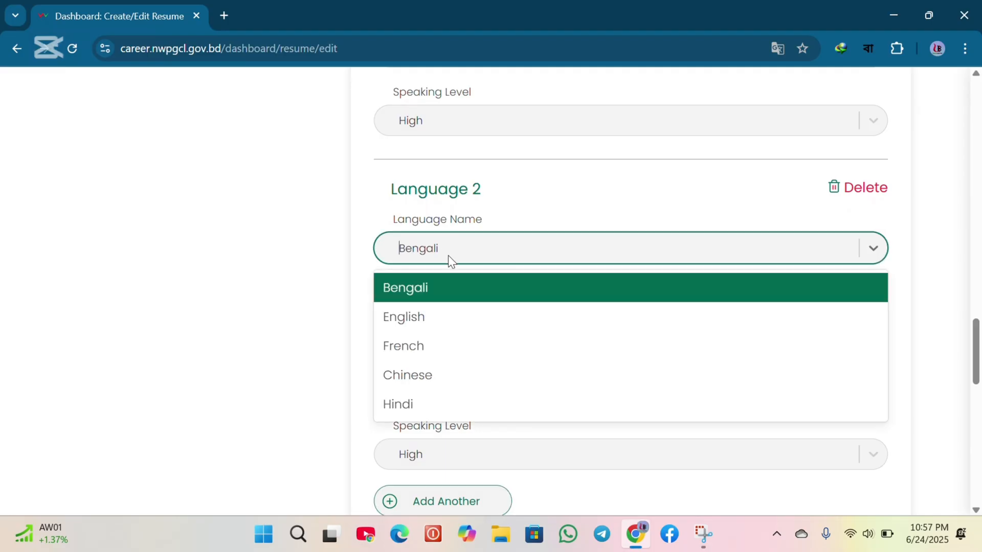
{"action": "left_click", "coordinate": [409, 320]}
{"action": "left_click", "coordinate": [409, 320]}
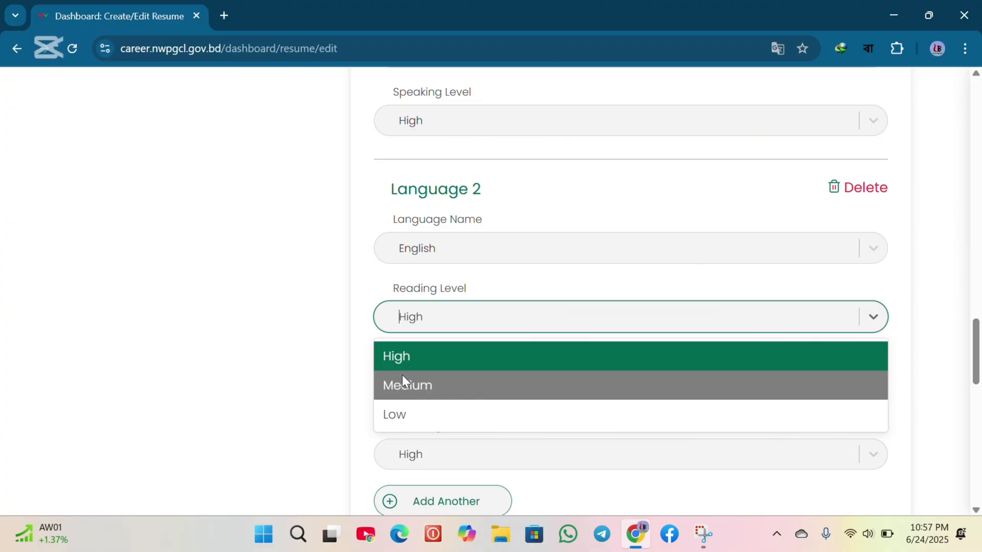
{"action": "left_click", "coordinate": [403, 356]}
{"action": "left_click", "coordinate": [419, 388]}
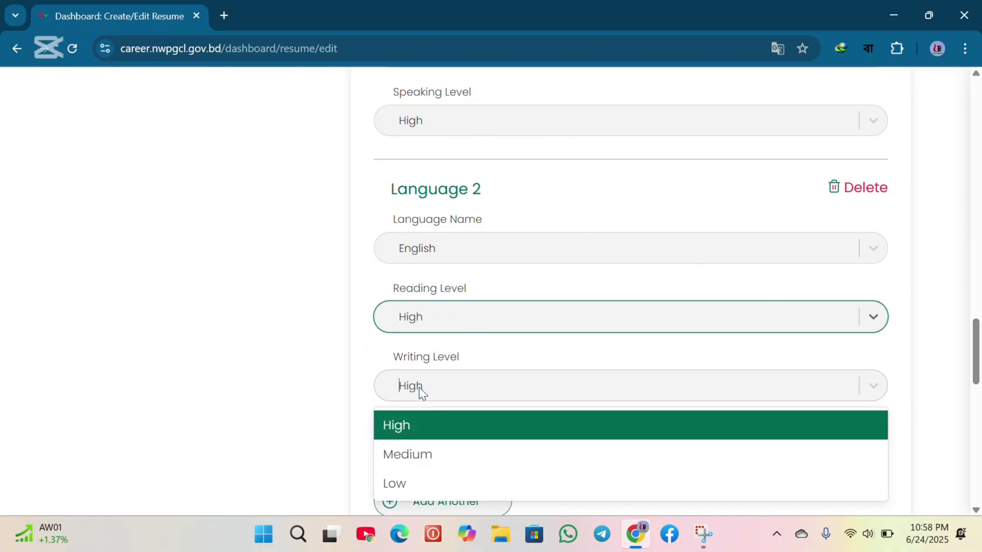
{"action": "left_click", "coordinate": [407, 455]}
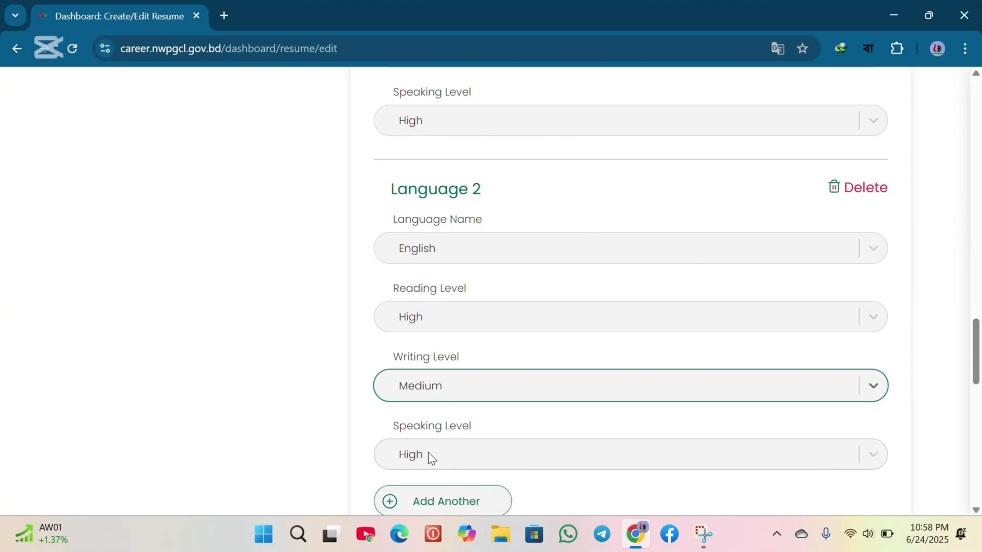
{"action": "left_click", "coordinate": [428, 452]}
{"action": "left_click", "coordinate": [426, 461]}
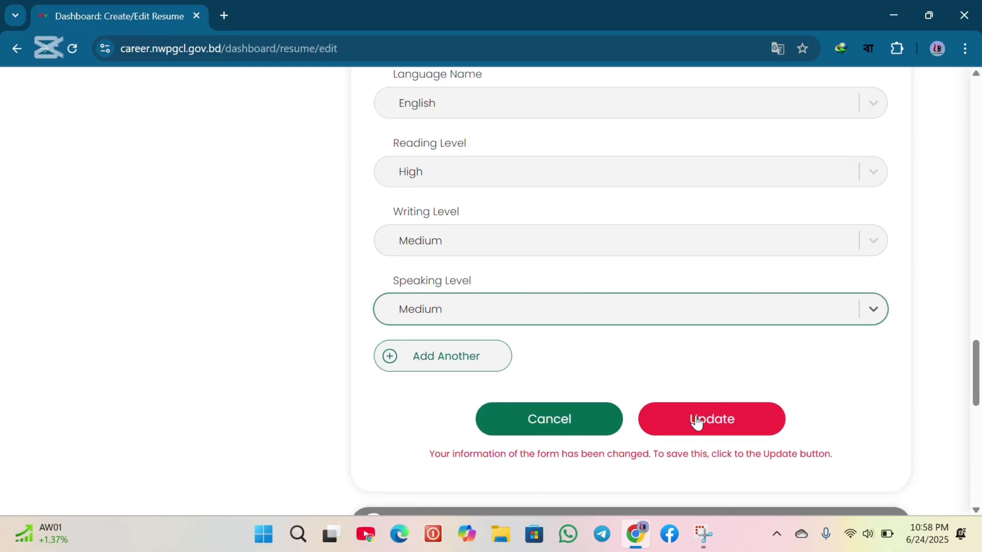
{"action": "left_click", "coordinate": [697, 422]}
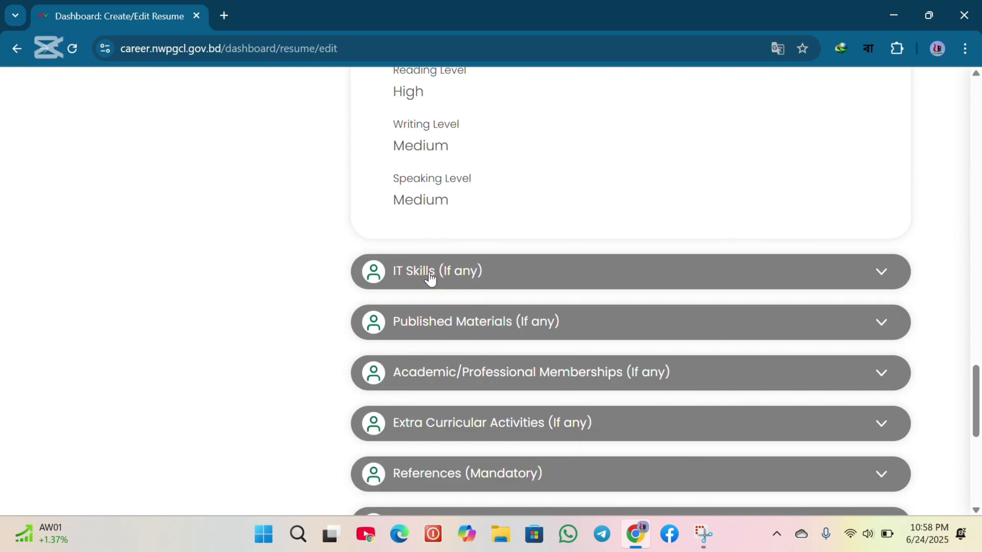
- Expand IT Skills and add Microsoft Windows as operating system and Microsoft Office as office package
{"action": "left_click", "coordinate": [453, 274]}
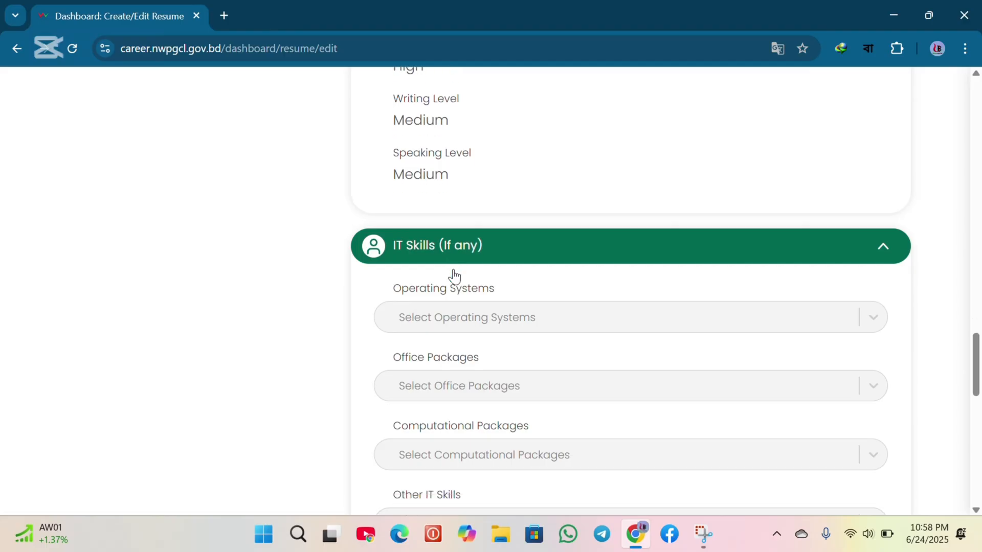
{"action": "scroll", "coordinate": [453, 273], "scroll_direction": "down", "scroll_amount": 1}
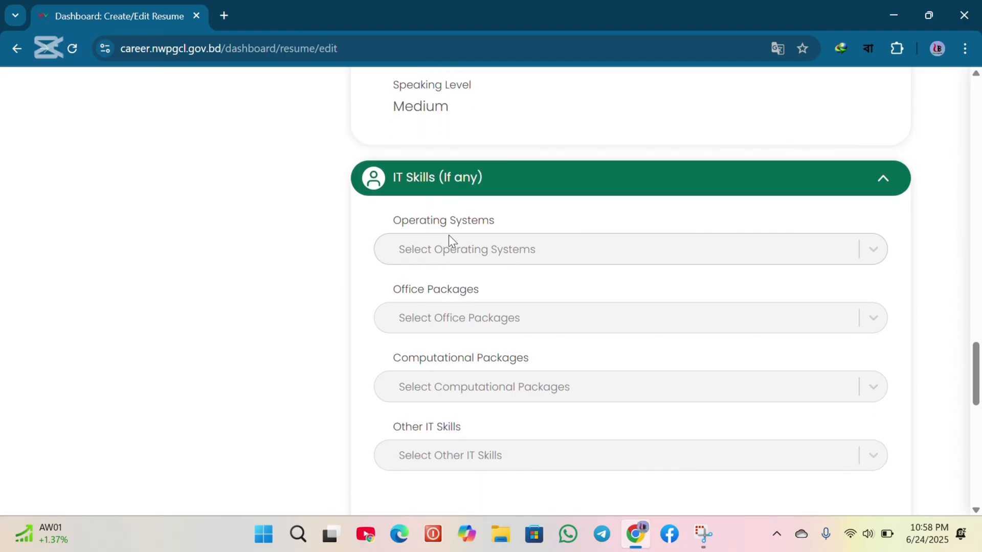
{"action": "left_click", "coordinate": [430, 253]}
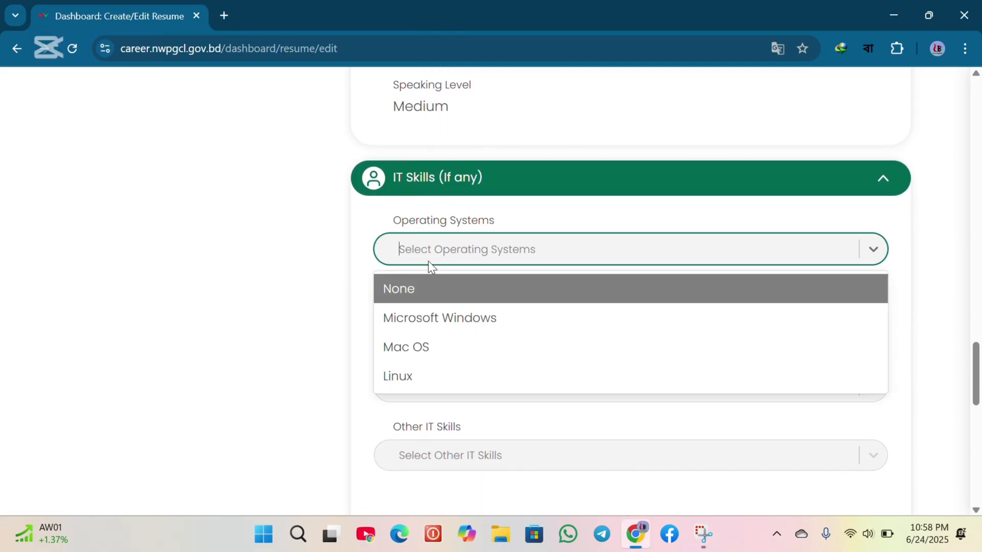
{"action": "left_click", "coordinate": [425, 323]}
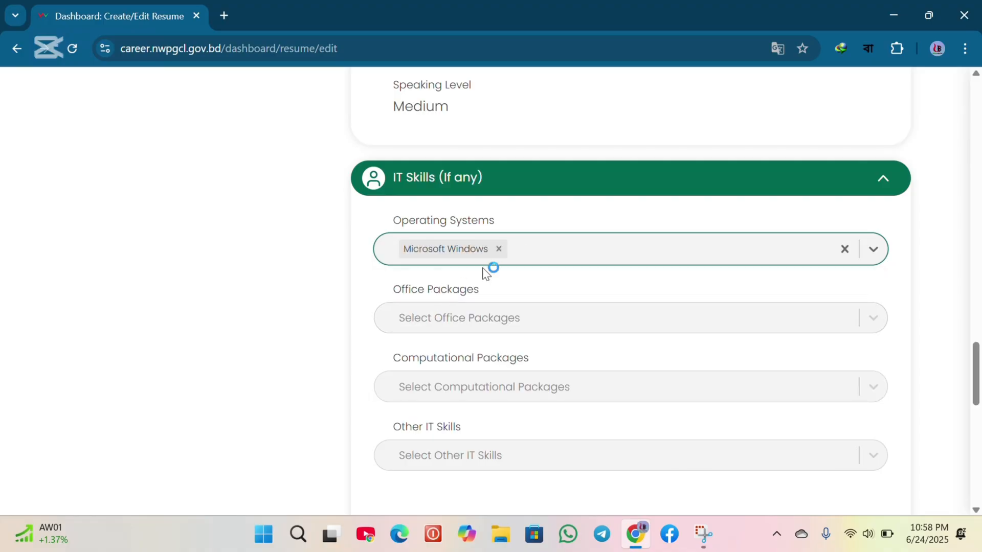
{"action": "left_click", "coordinate": [412, 321]}
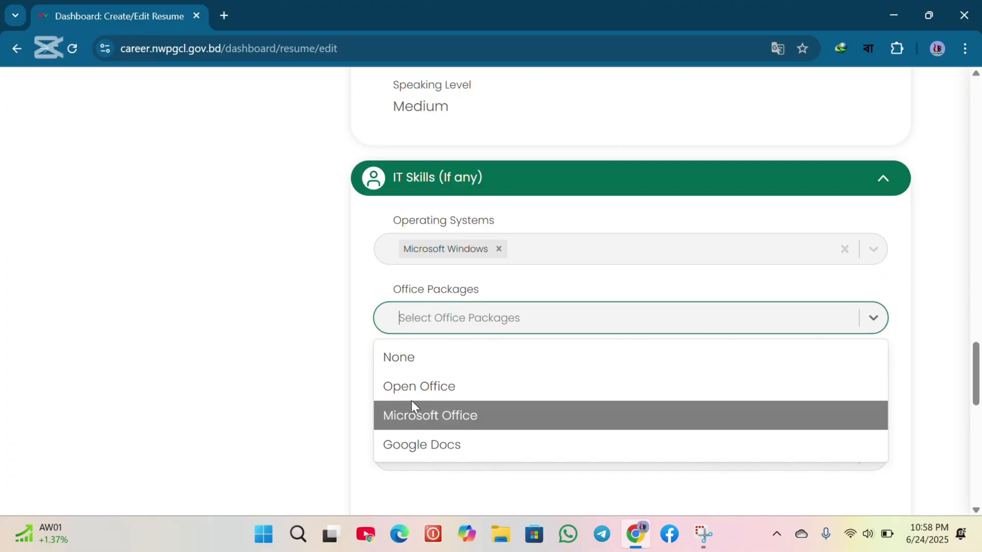
{"action": "left_click", "coordinate": [420, 417]}
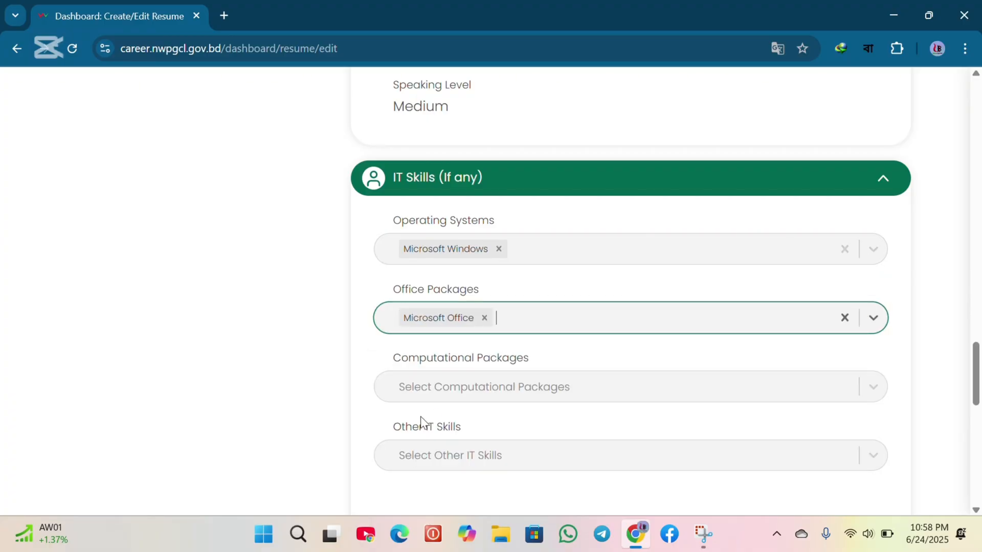
- Add Open Office and Google Docs to the office packages
{"action": "left_click", "coordinate": [606, 322]}
{"action": "left_click", "coordinate": [598, 245]}
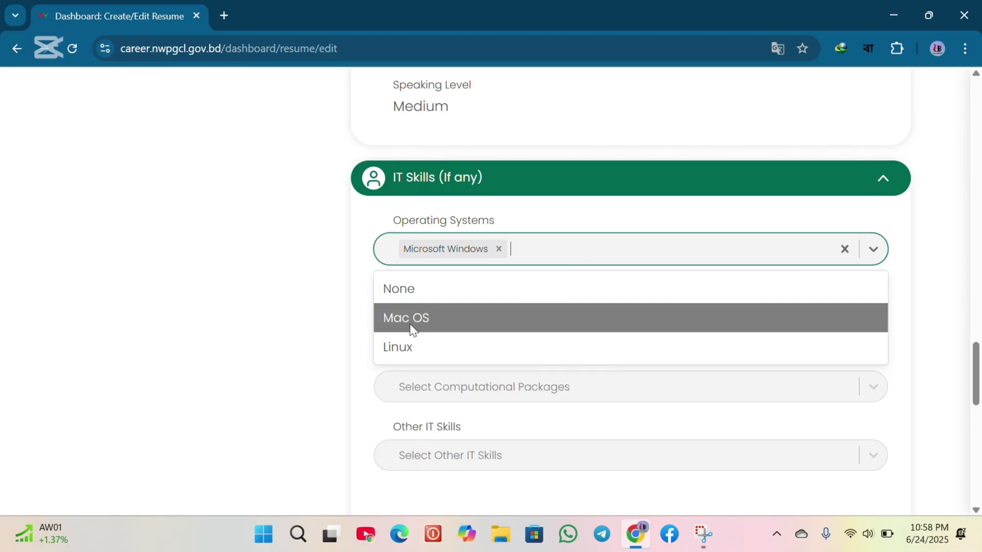
{"action": "left_click", "coordinate": [501, 393]}
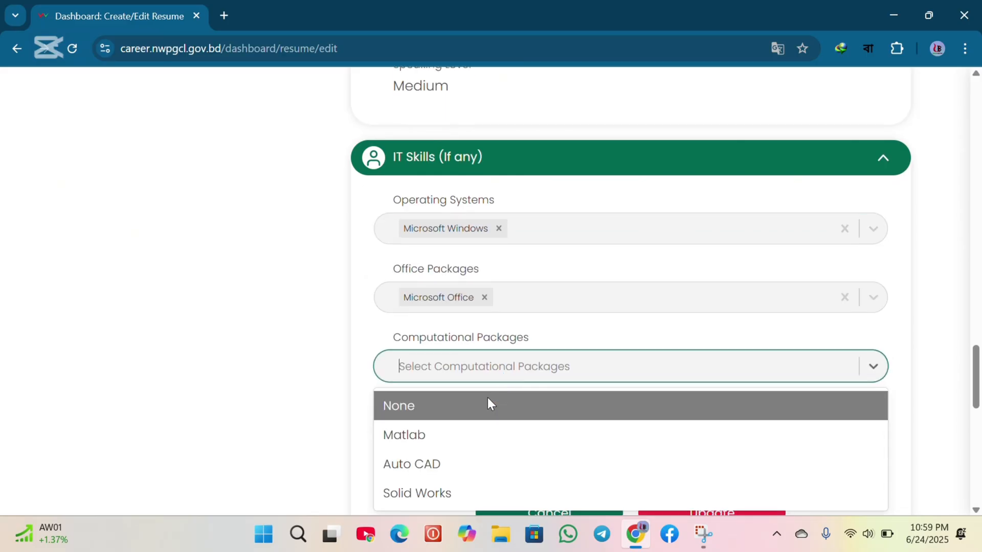
{"action": "left_click", "coordinate": [526, 301]}
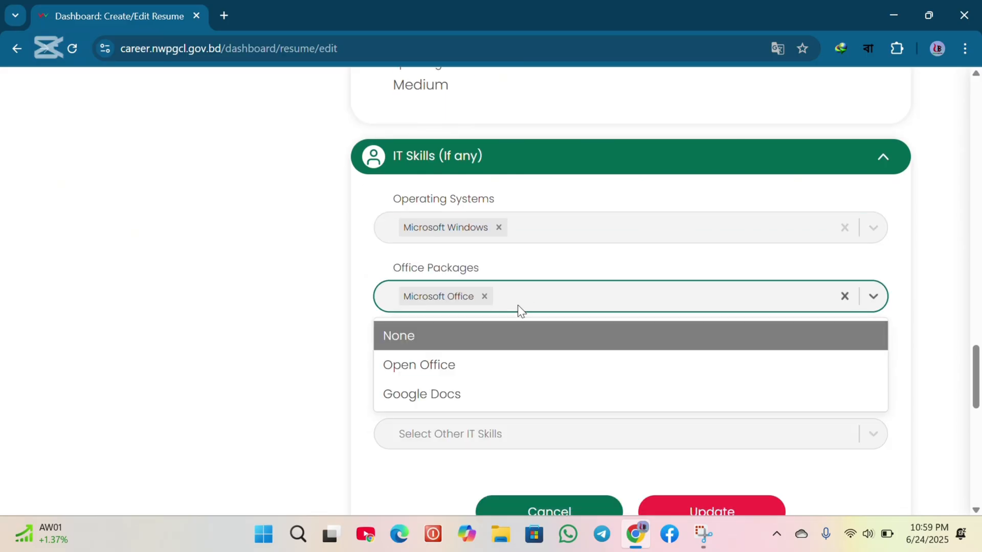
{"action": "left_click", "coordinate": [452, 364]}
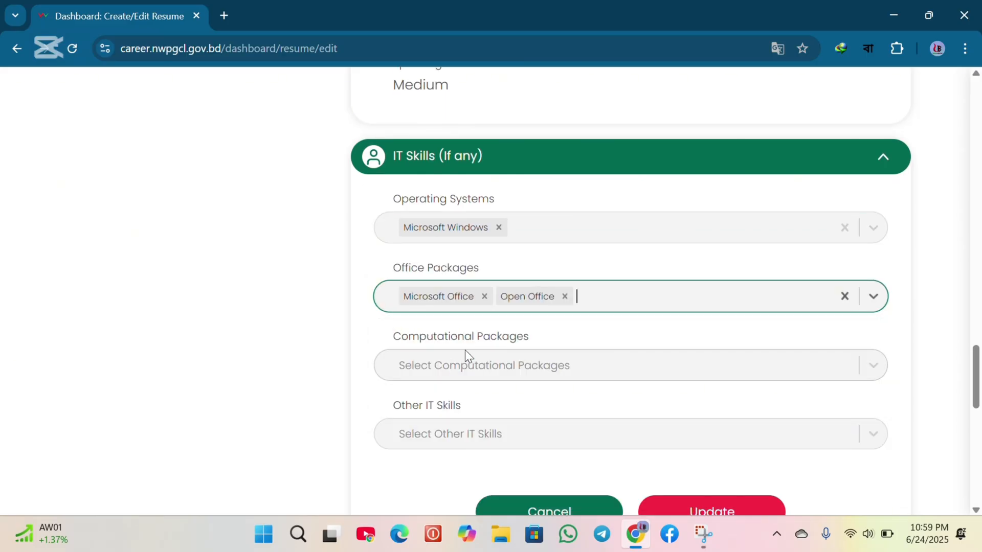
{"action": "left_click", "coordinate": [629, 296]}
{"action": "left_click", "coordinate": [517, 358]}
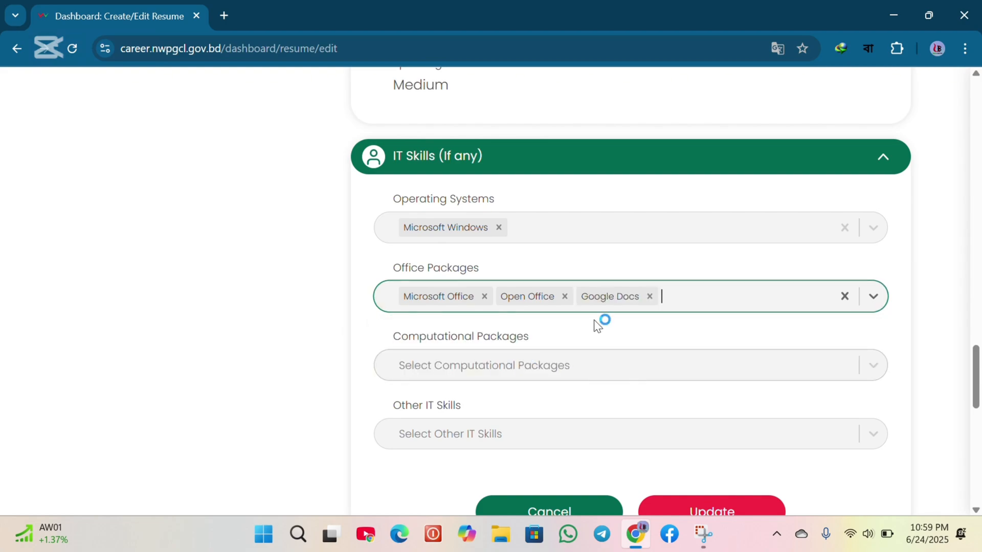
{"action": "left_click", "coordinate": [436, 368]}
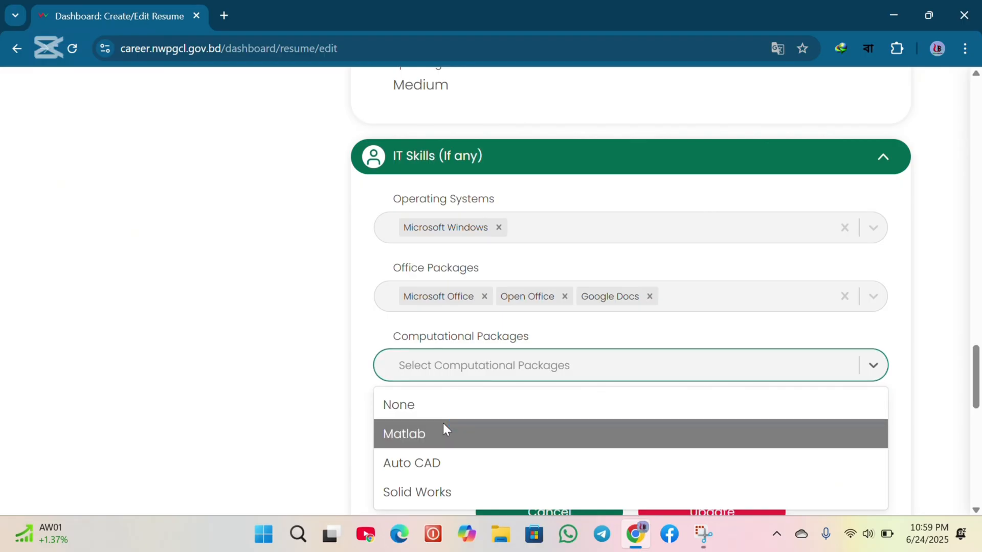
- Add Printing, Scanning, Email and Google Drive to Other IT Skills
{"action": "scroll", "coordinate": [448, 389], "scroll_direction": "down", "scroll_amount": 1}
{"action": "scroll", "coordinate": [437, 366], "scroll_direction": "down", "scroll_amount": 2}
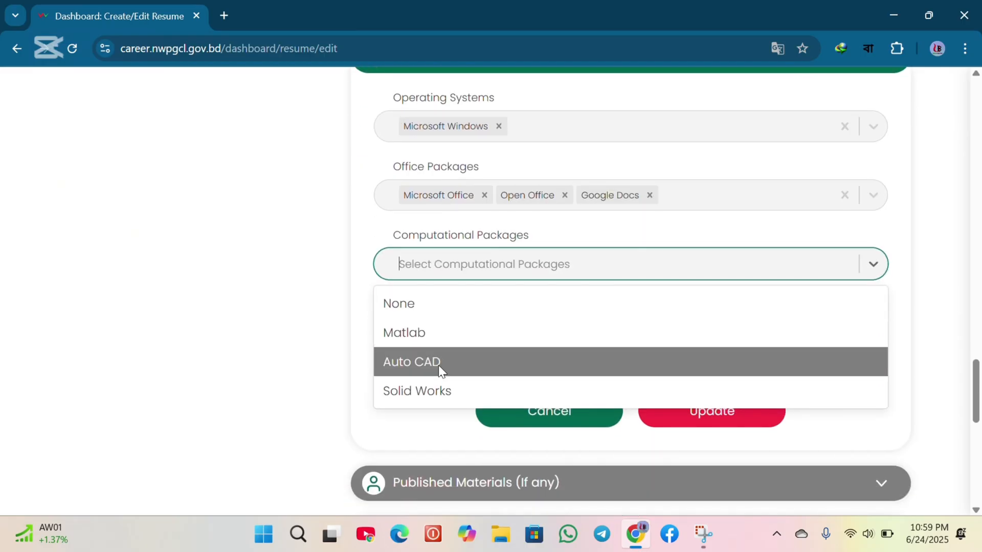
{"action": "left_click", "coordinate": [429, 392]}
{"action": "left_click", "coordinate": [410, 269]}
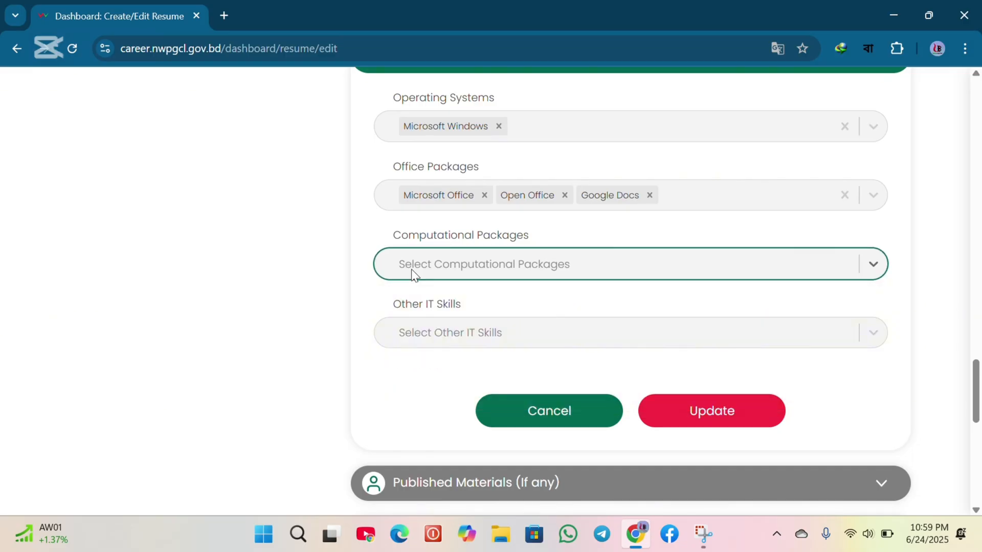
{"action": "left_click", "coordinate": [431, 333]}
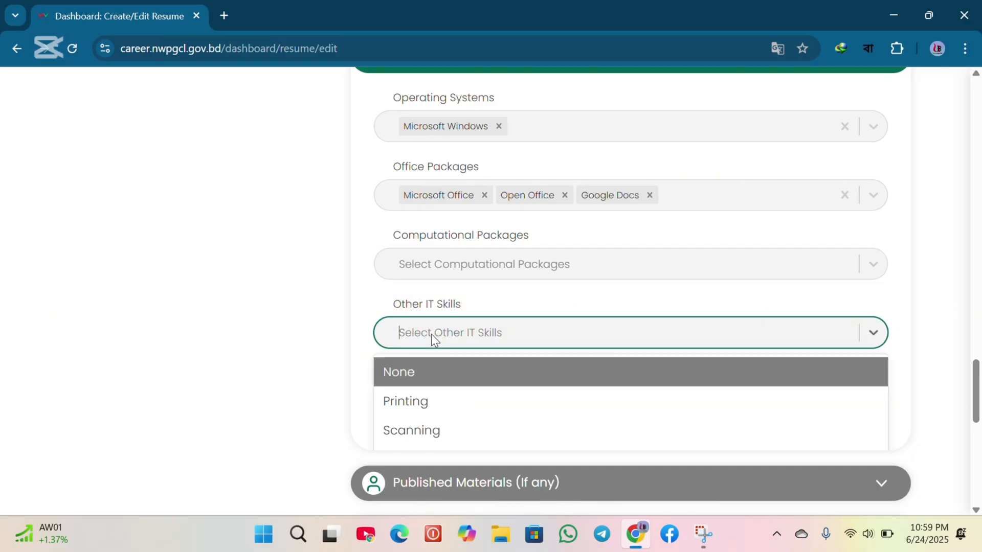
{"action": "left_click", "coordinate": [425, 399]}
{"action": "left_click", "coordinate": [529, 340]}
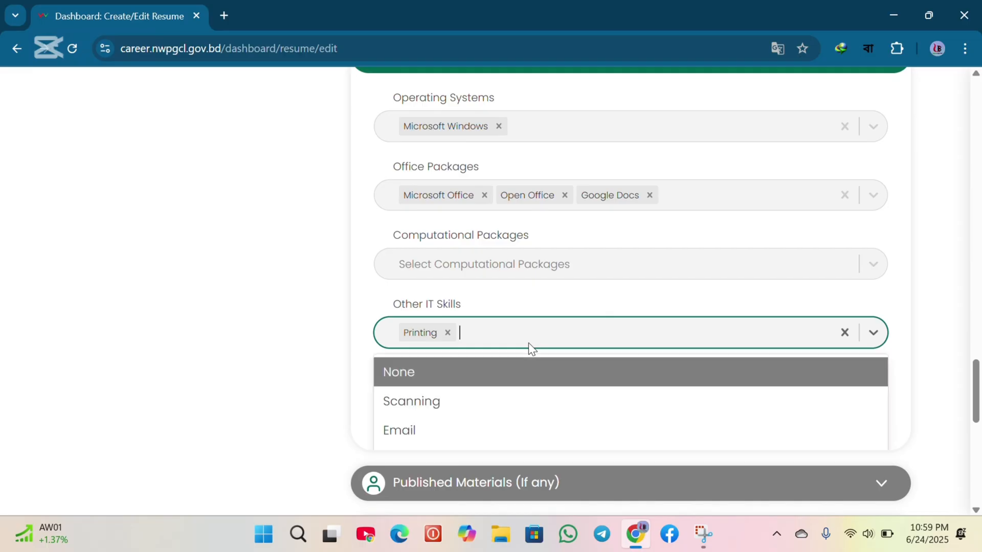
{"action": "left_click", "coordinate": [429, 411]}
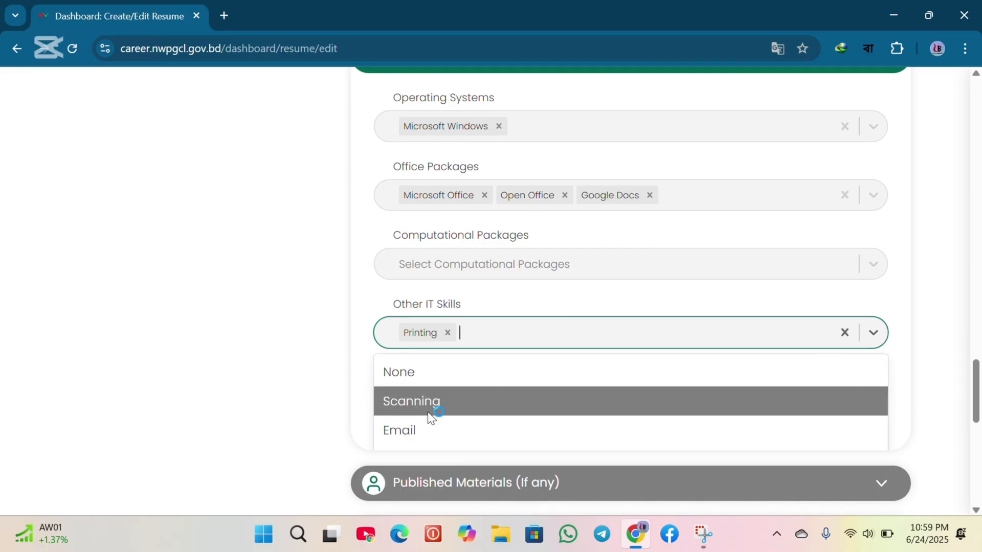
{"action": "left_click", "coordinate": [564, 343]}
{"action": "left_click", "coordinate": [453, 413]}
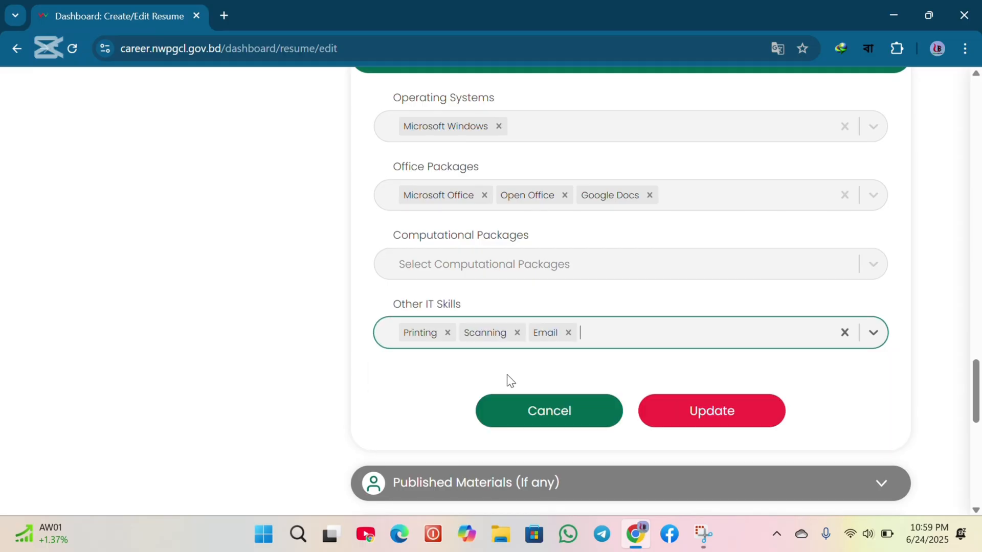
{"action": "left_click", "coordinate": [632, 329]}
{"action": "left_click", "coordinate": [480, 400]}
{"action": "left_click", "coordinate": [746, 335]}
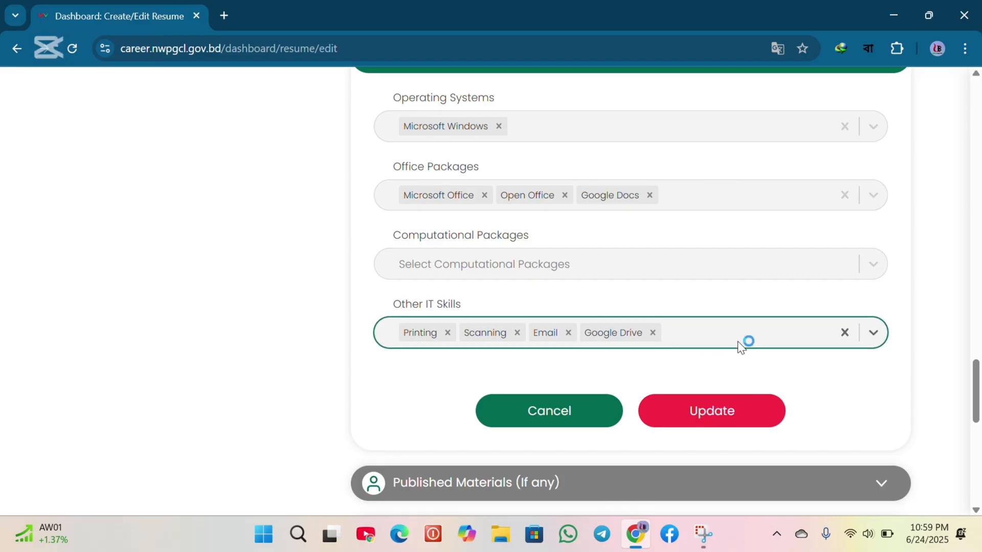
{"action": "left_click", "coordinate": [746, 335]}
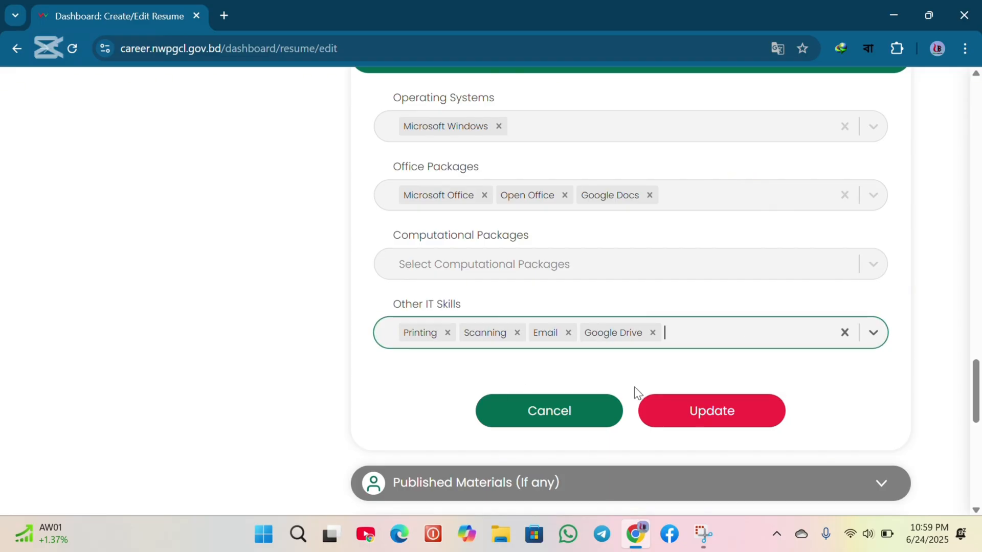
- Set Computational Packages to None and save the IT Skills section
{"action": "left_click", "coordinate": [702, 417]}
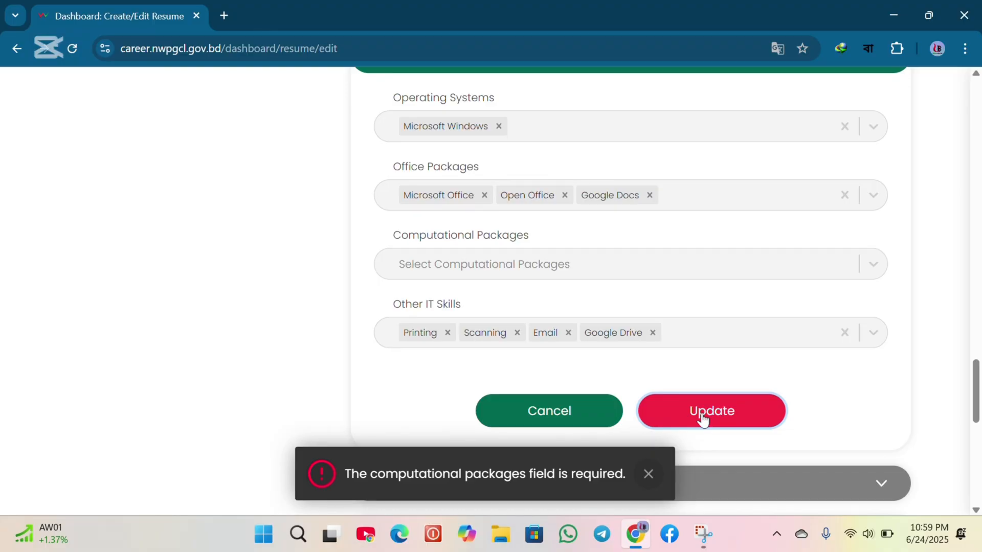
{"action": "scroll", "coordinate": [678, 367], "scroll_direction": "up", "scroll_amount": 1}
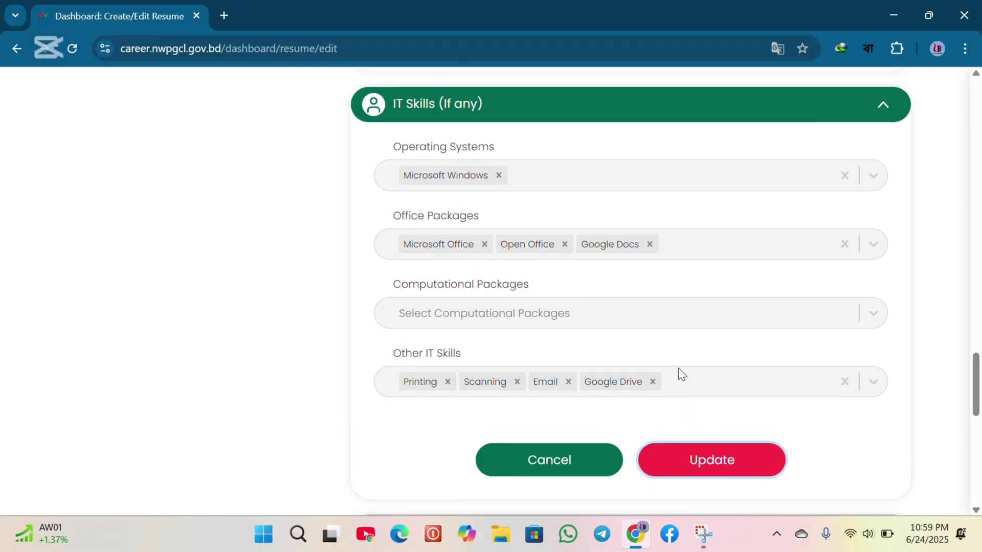
{"action": "left_click", "coordinate": [460, 319]}
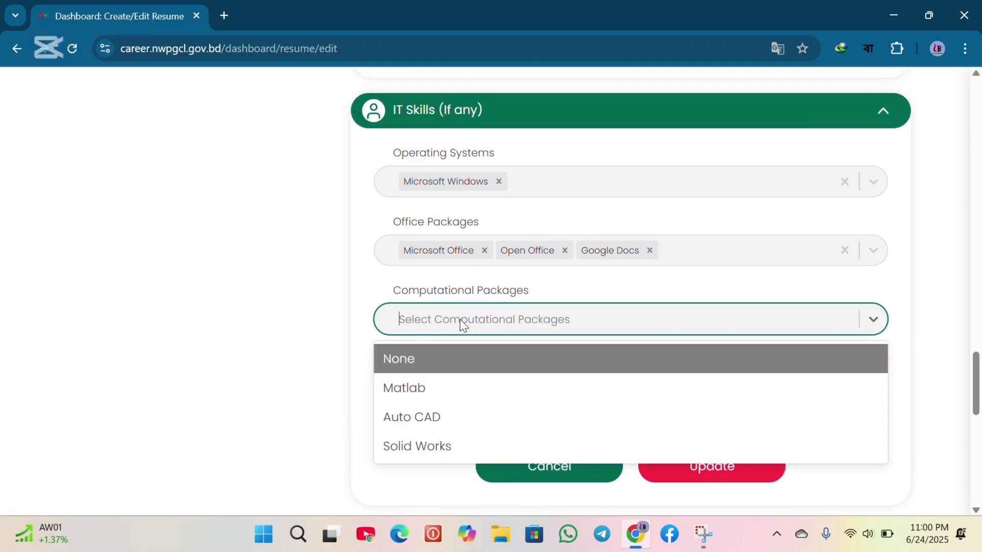
{"action": "left_click", "coordinate": [404, 358]}
{"action": "left_click", "coordinate": [698, 476]}
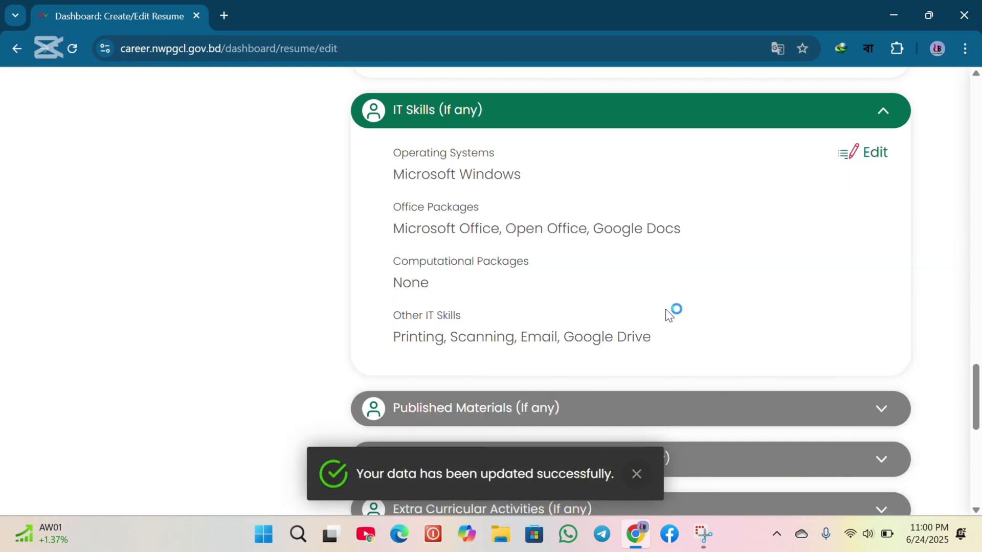
{"action": "scroll", "coordinate": [493, 371], "scroll_direction": "down", "scroll_amount": 3}
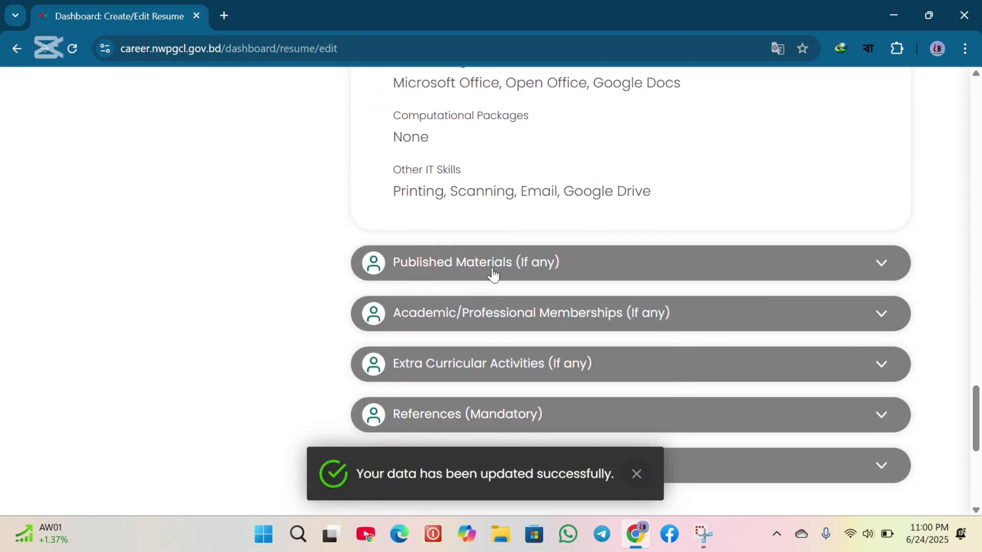
{"action": "left_click", "coordinate": [526, 271]}
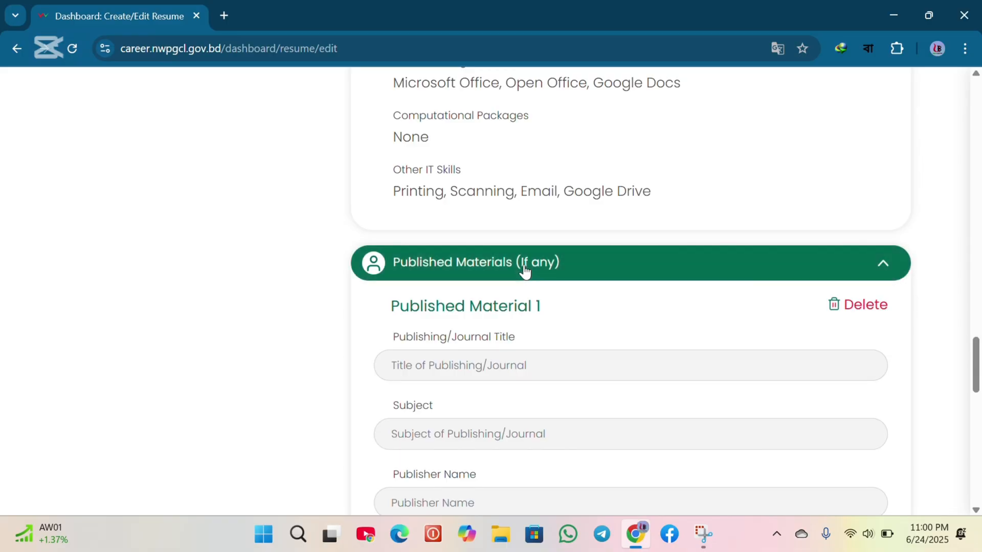
{"action": "left_click", "coordinate": [526, 271]}
{"action": "scroll", "coordinate": [526, 271], "scroll_direction": "down", "scroll_amount": 2}
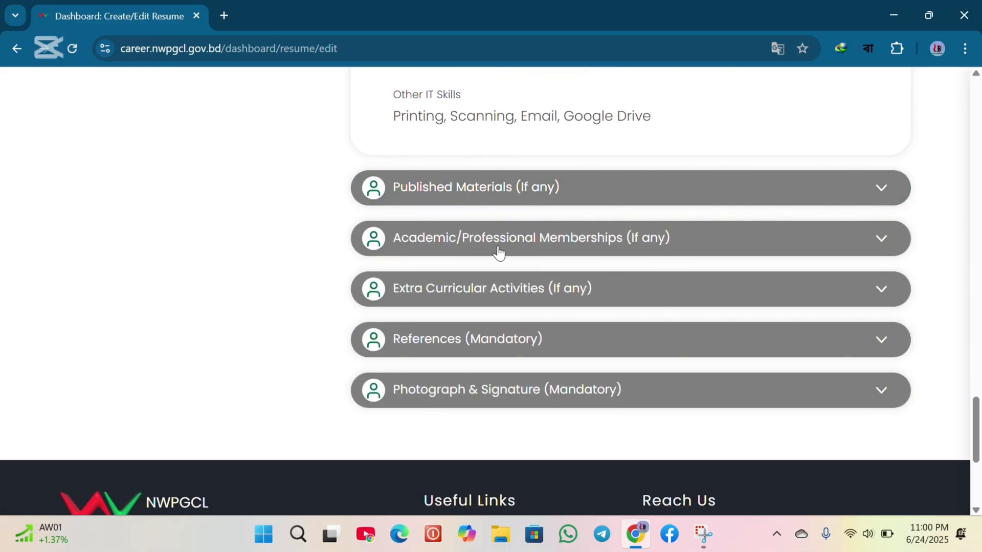
{"action": "left_click", "coordinate": [584, 250]}
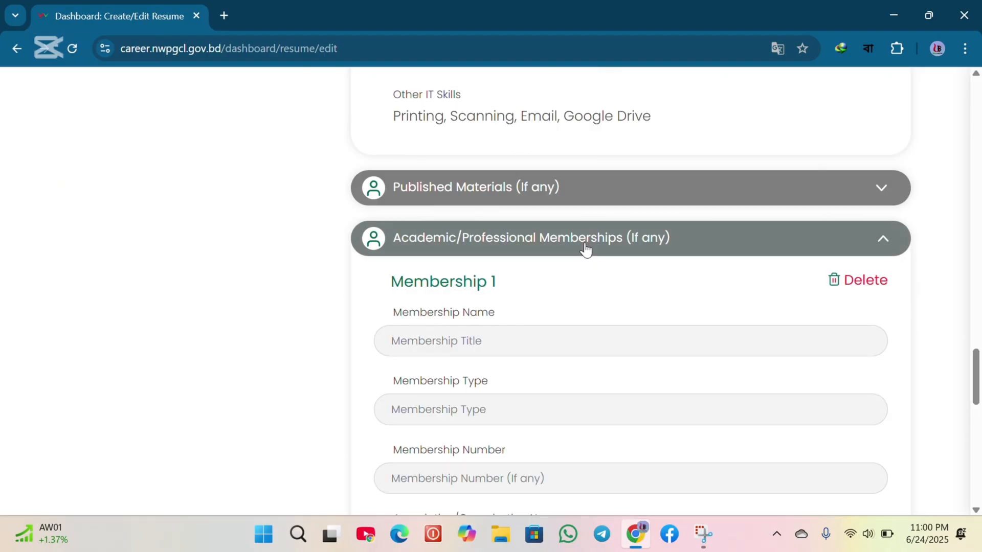
{"action": "left_click", "coordinate": [585, 251]}
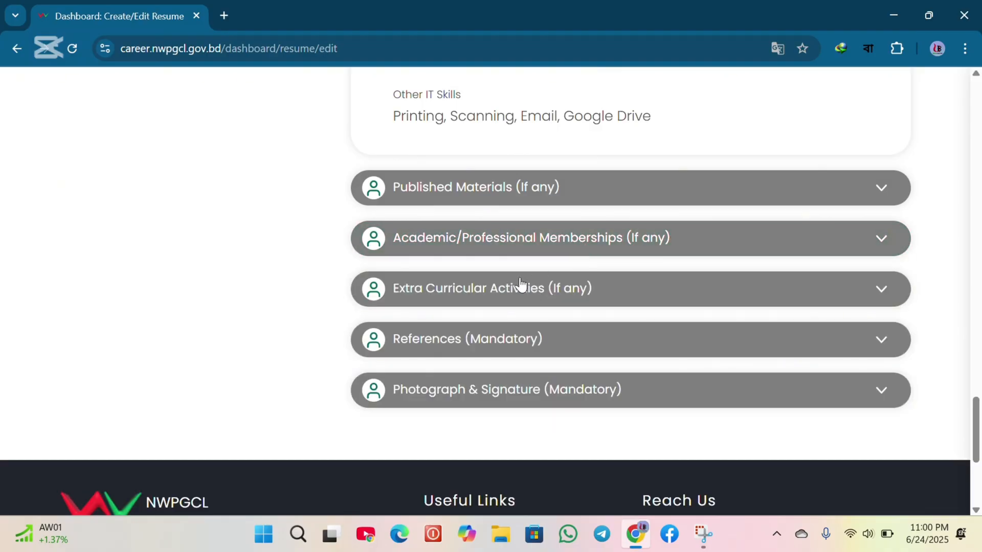
{"action": "left_click", "coordinate": [514, 304]}
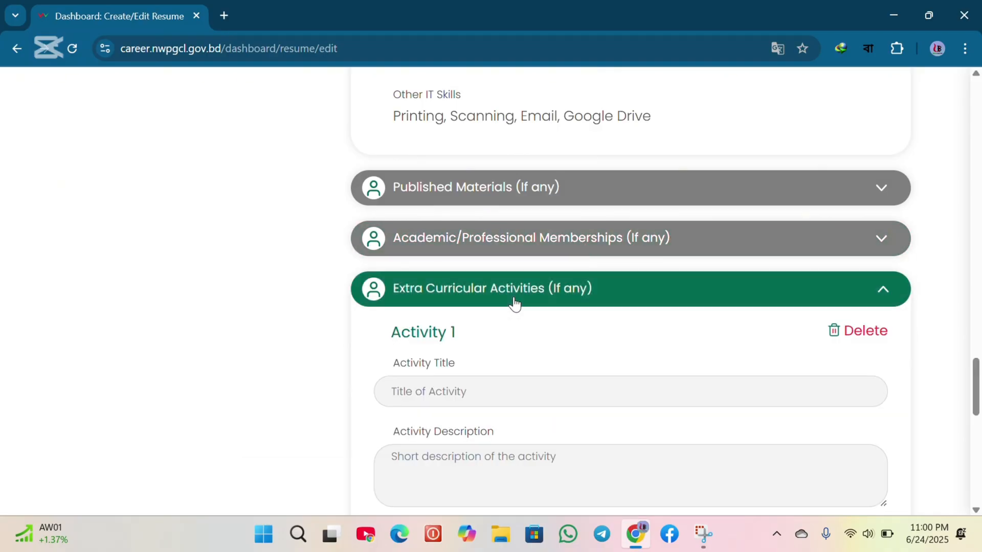
{"action": "left_click", "coordinate": [448, 397]}
{"action": "scroll", "coordinate": [449, 398], "scroll_direction": "down", "scroll_amount": 1}
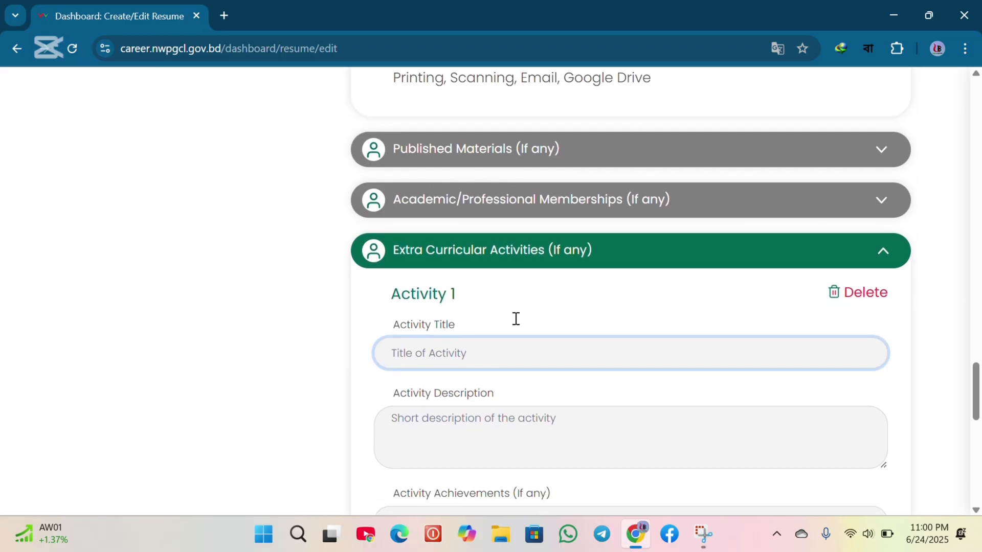
{"action": "left_click", "coordinate": [679, 259]}
{"action": "scroll", "coordinate": [679, 259], "scroll_direction": "down", "scroll_amount": 1}
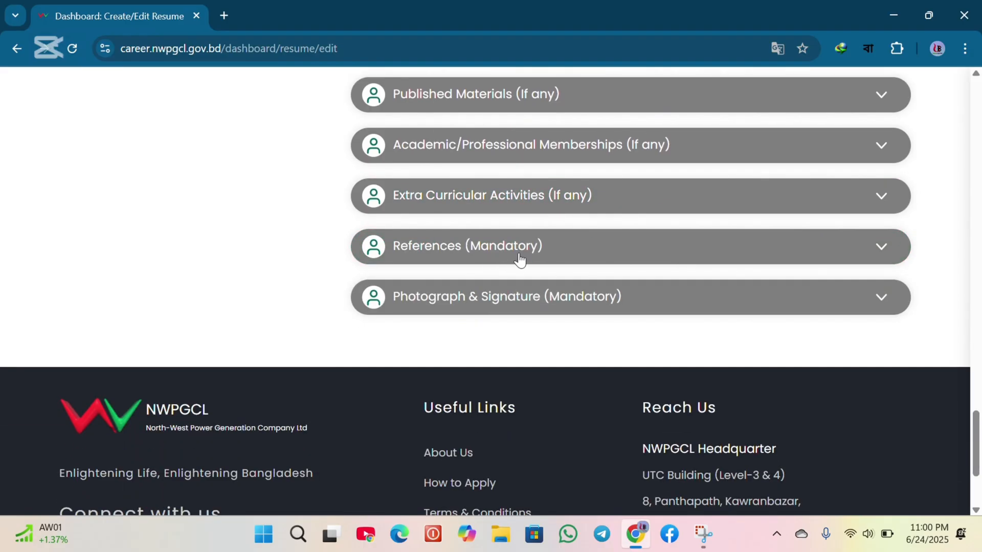
- Enter two referees, the second an assistant engineer at Coal Power Generation Company Bangladesh Limited (brother), and save
{"action": "left_click", "coordinate": [465, 246]}
{"action": "scroll", "coordinate": [467, 176], "scroll_direction": "down", "scroll_amount": 1}
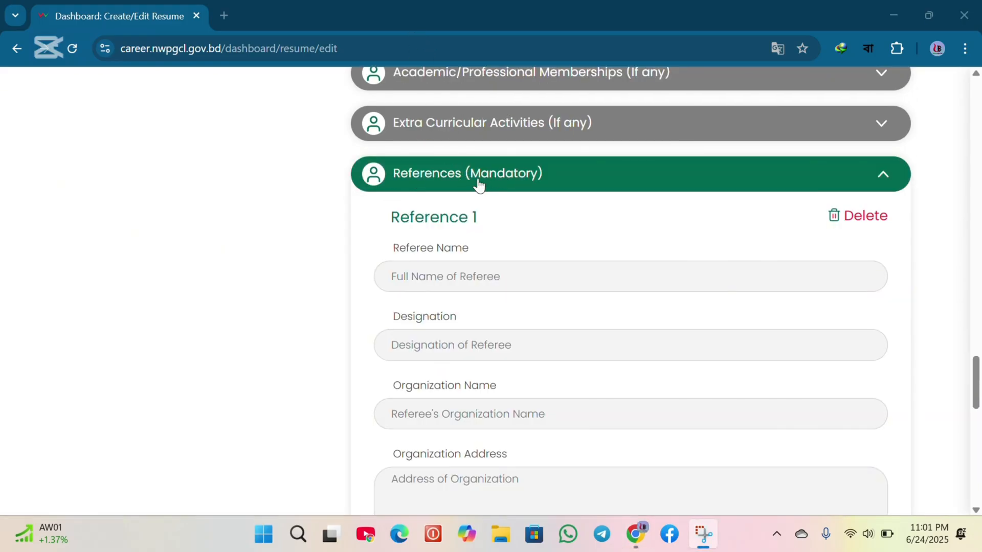
{"action": "left_click", "coordinate": [428, 278]}
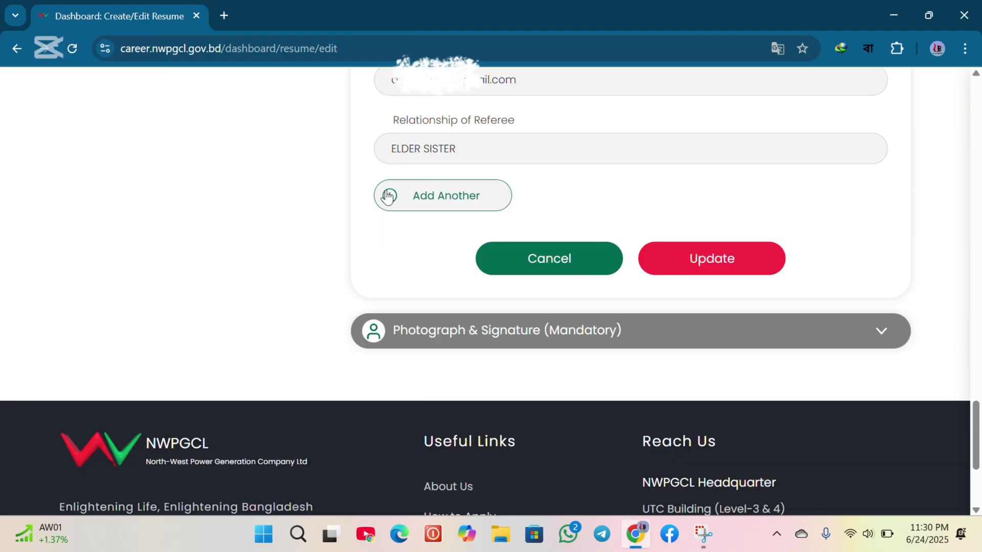
{"action": "left_click", "coordinate": [390, 196]}
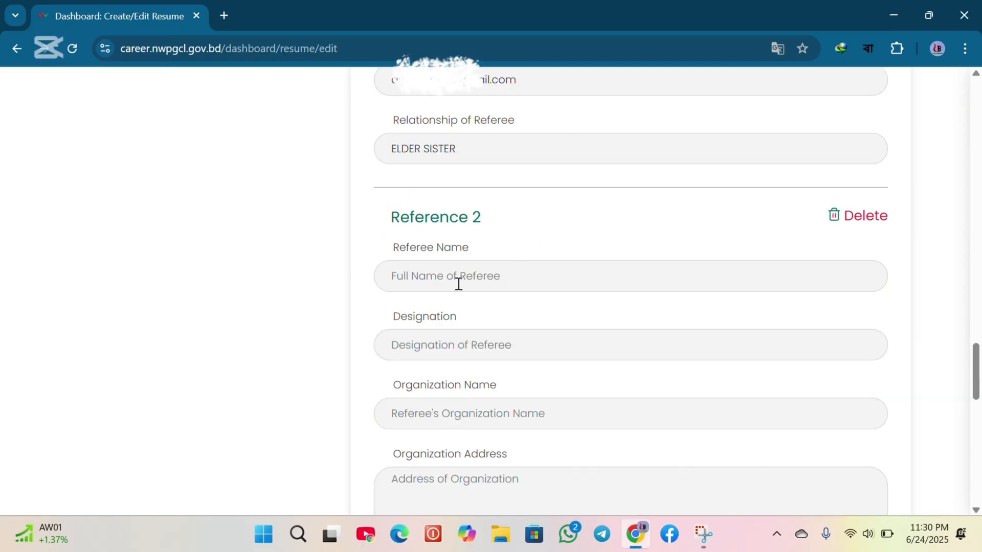
{"action": "left_click", "coordinate": [410, 275]}
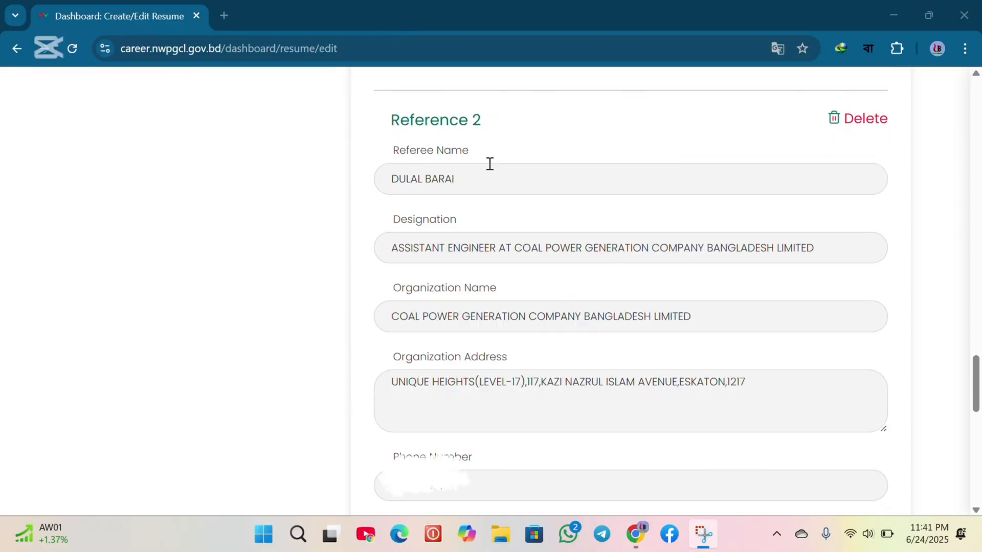
{"action": "scroll", "coordinate": [461, 340], "scroll_direction": "down", "scroll_amount": 3}
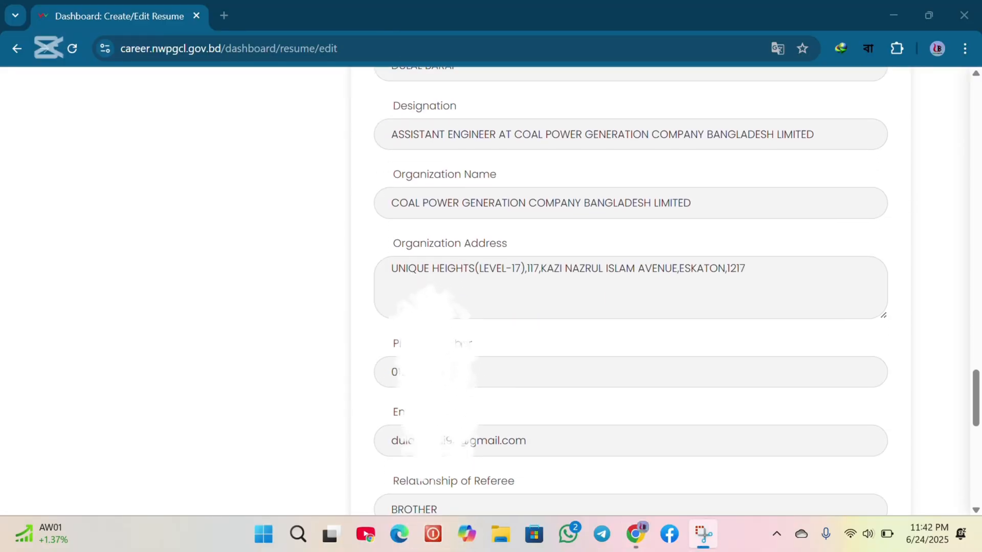
{"action": "scroll", "coordinate": [461, 340], "scroll_direction": "down", "scroll_amount": 2}
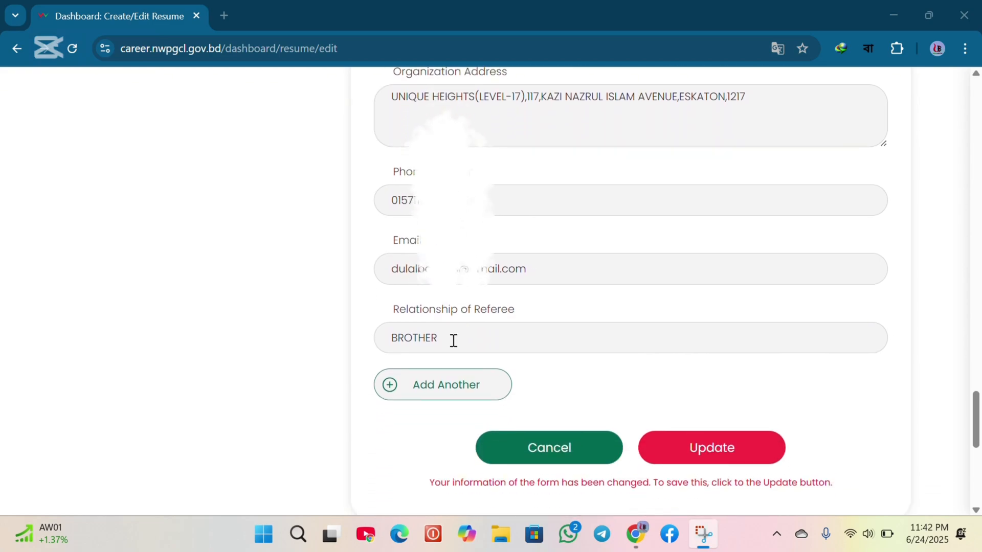
{"action": "left_click", "coordinate": [716, 455]}
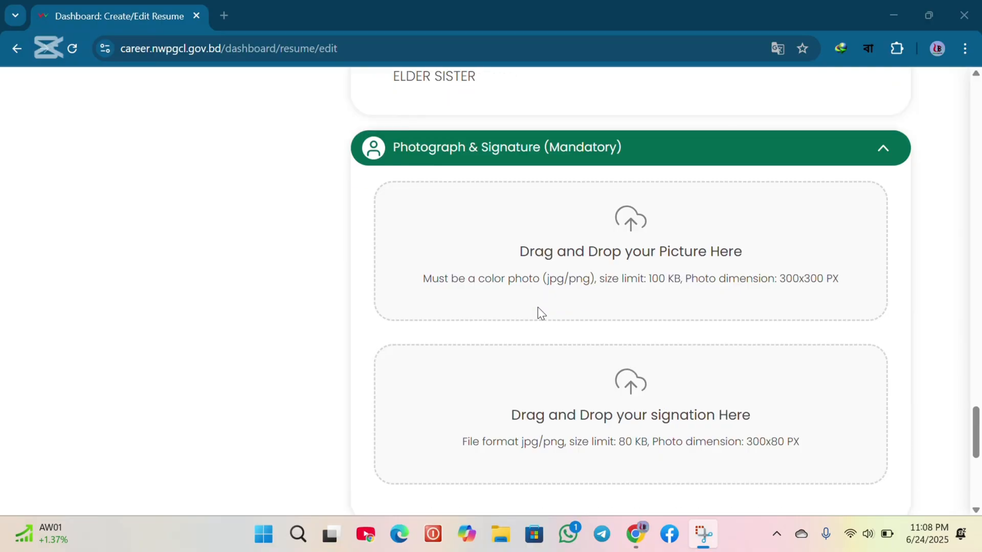
{"action": "scroll", "coordinate": [538, 309], "scroll_direction": "down", "scroll_amount": 2}
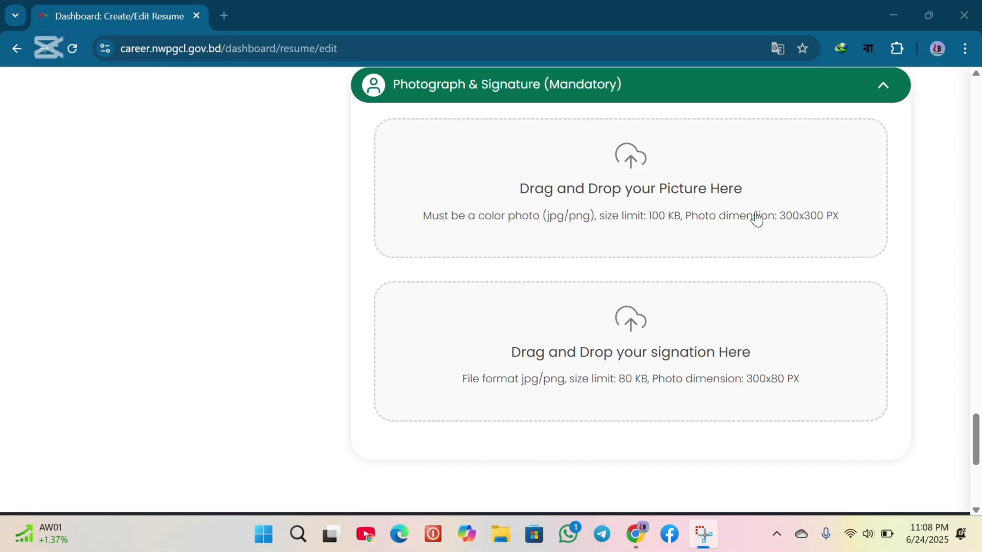
- Upload the resized 300 px photo from the E: drive as the resume photograph
{"action": "left_click", "coordinate": [626, 157]}
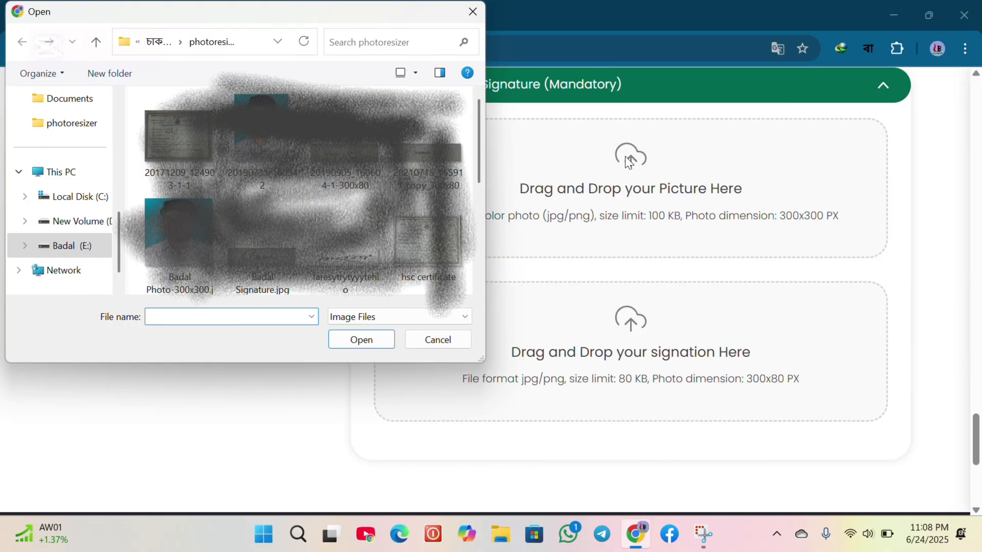
{"action": "scroll", "coordinate": [254, 181], "scroll_direction": "down", "scroll_amount": 4}
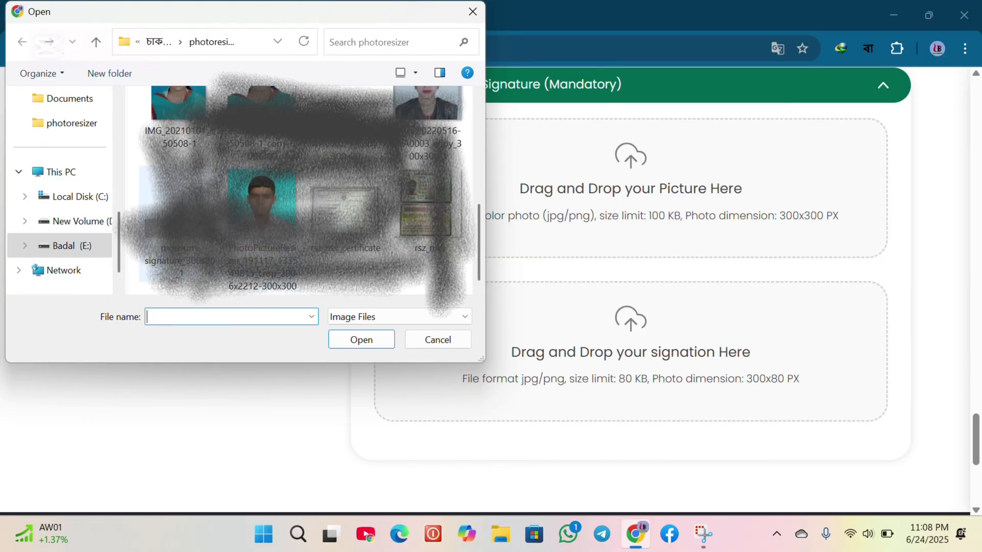
{"action": "left_click", "coordinate": [69, 245]}
{"action": "scroll", "coordinate": [69, 236], "scroll_direction": "down", "scroll_amount": 1}
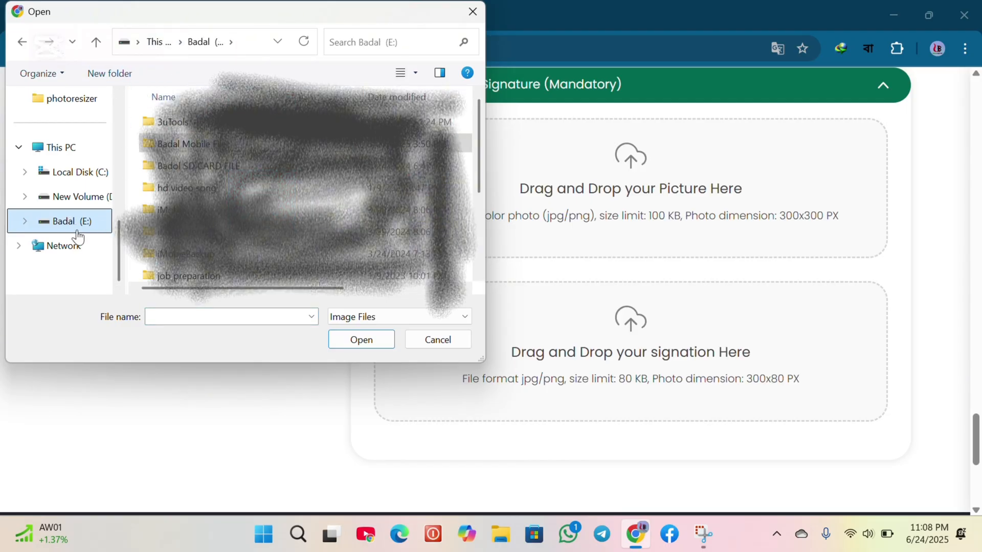
{"action": "left_click", "coordinate": [231, 43]}
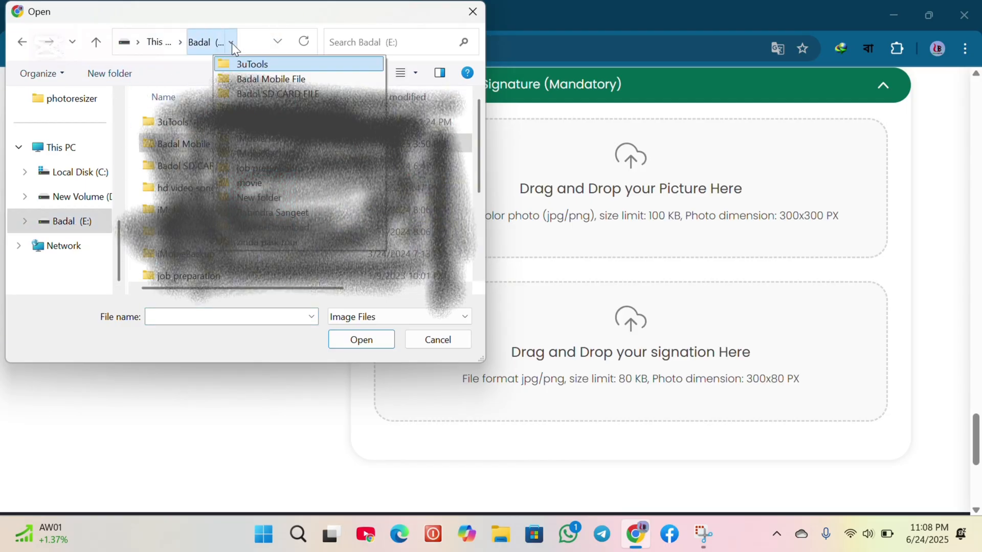
{"action": "left_click", "coordinate": [412, 24]}
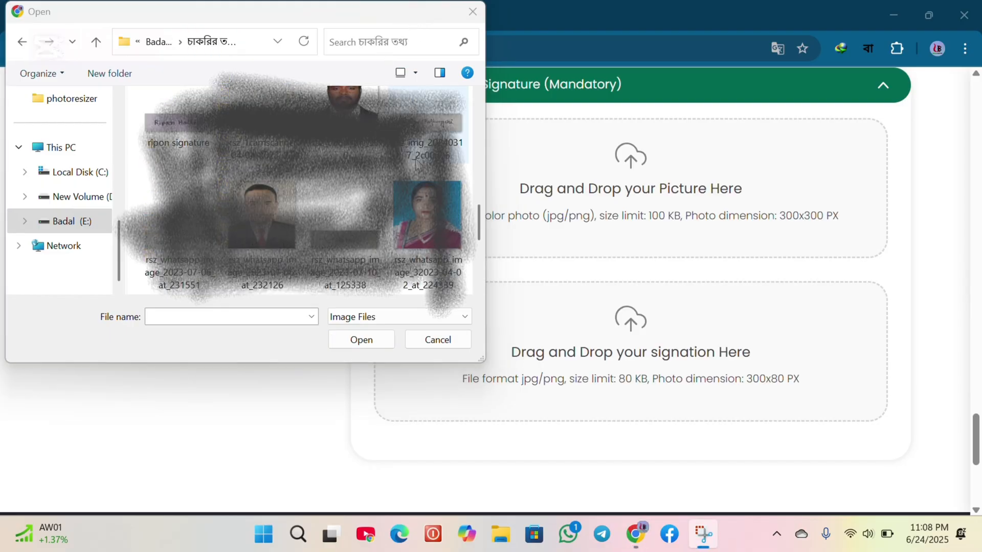
{"action": "left_click", "coordinate": [345, 121]}
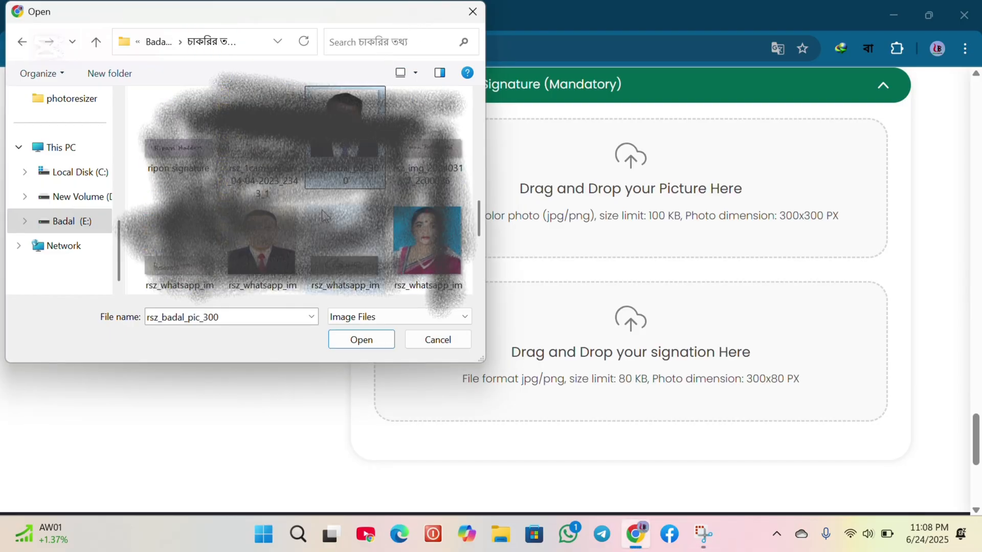
{"action": "left_click", "coordinate": [360, 340]}
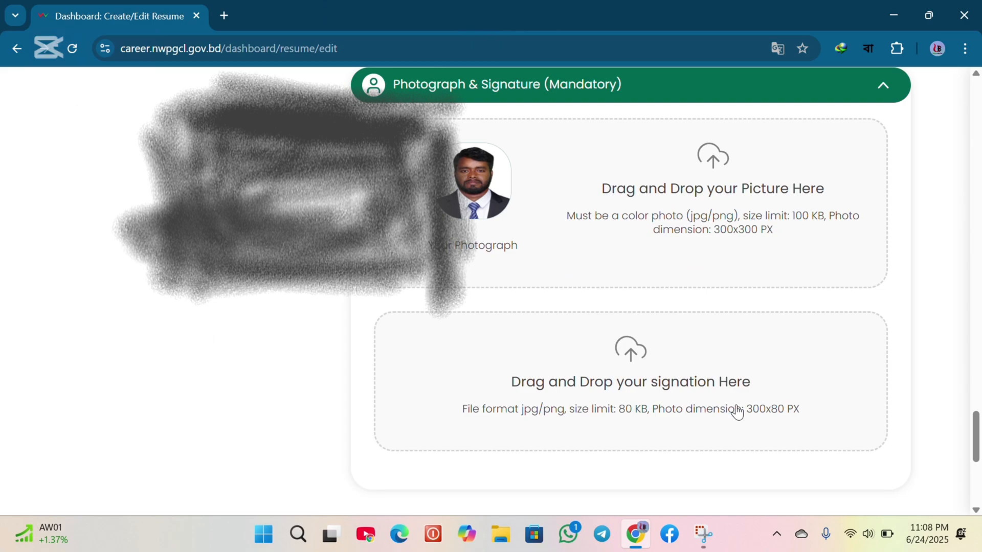
- Upload the signature image and save the photograph and signature
{"action": "left_click", "coordinate": [634, 361]}
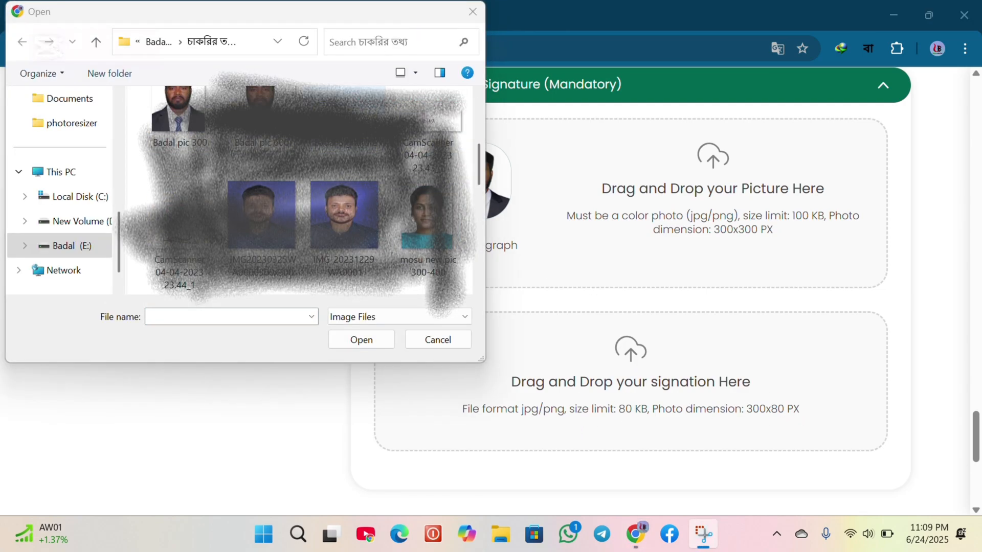
{"action": "left_click", "coordinate": [345, 118]}
{"action": "left_click", "coordinate": [364, 339]}
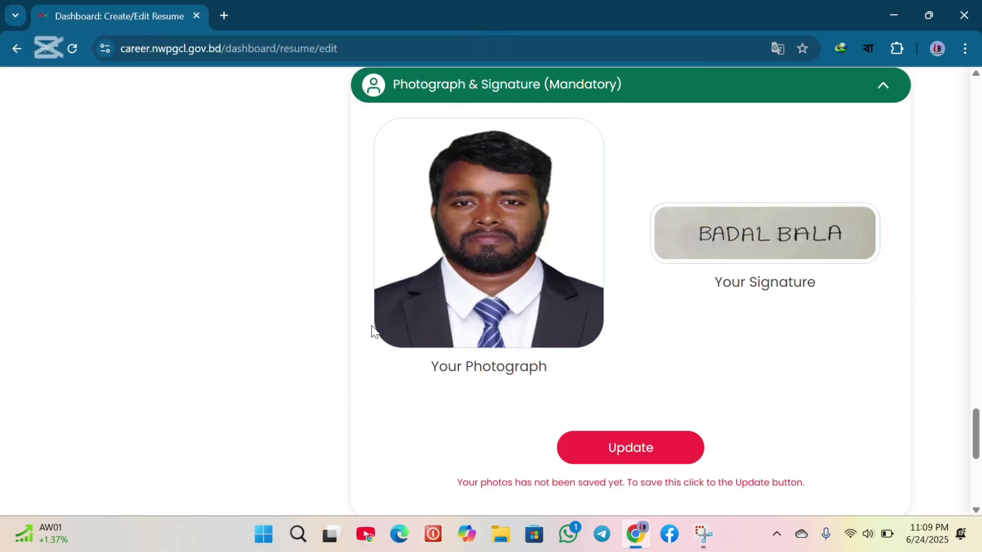
{"action": "scroll", "coordinate": [385, 131], "scroll_direction": "down", "scroll_amount": 1}
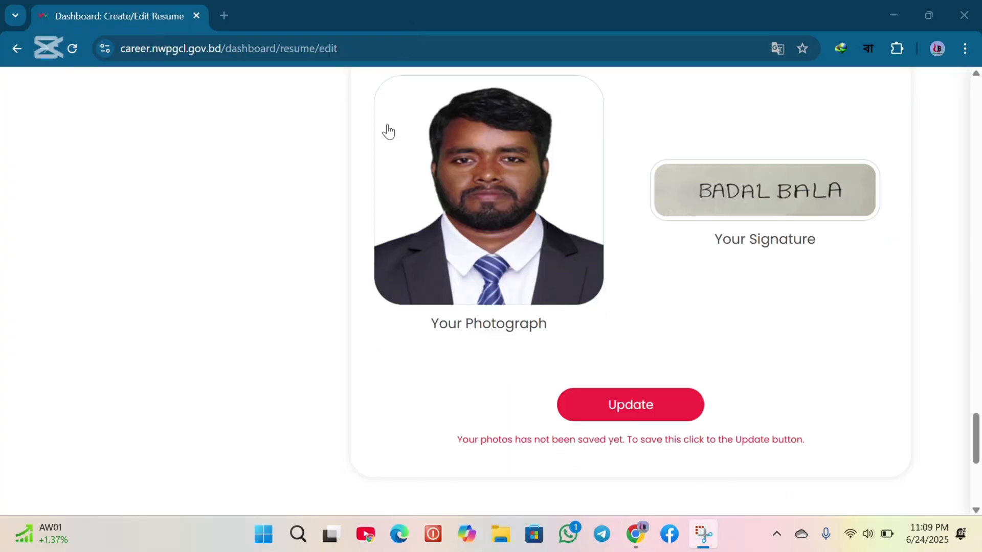
{"action": "left_click", "coordinate": [629, 405]}
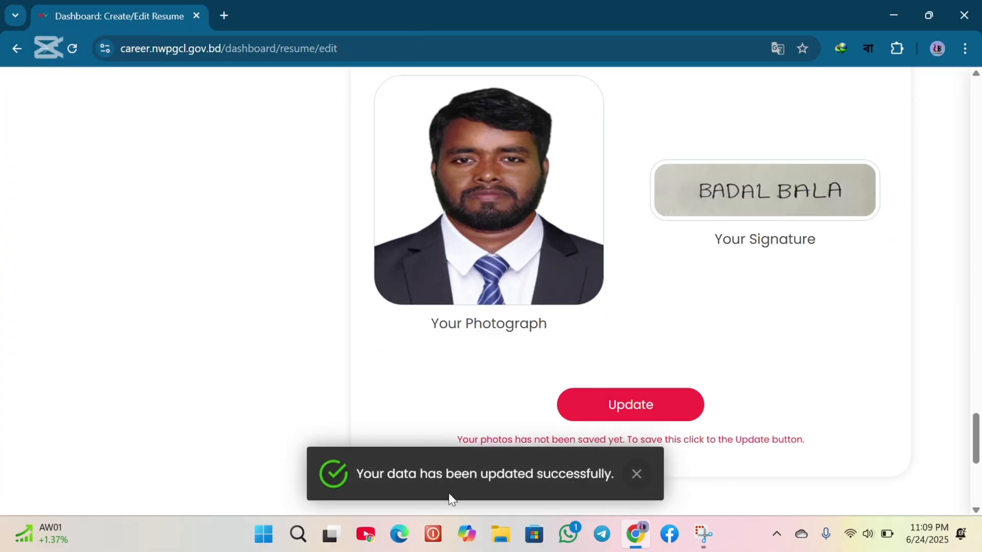
{"action": "scroll", "coordinate": [523, 379], "scroll_direction": "down", "scroll_amount": 6}
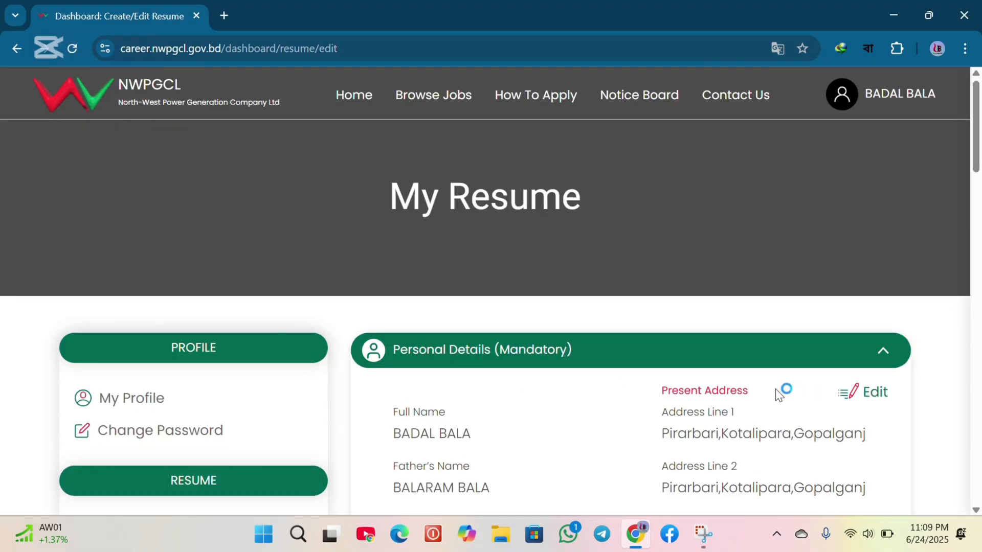
- Look over the finished resume, then open Available Vacancy to list the Work Assistant post
{"action": "scroll", "coordinate": [698, 416], "scroll_direction": "down", "scroll_amount": 3}
{"action": "scroll", "coordinate": [698, 416], "scroll_direction": "up", "scroll_amount": 3}
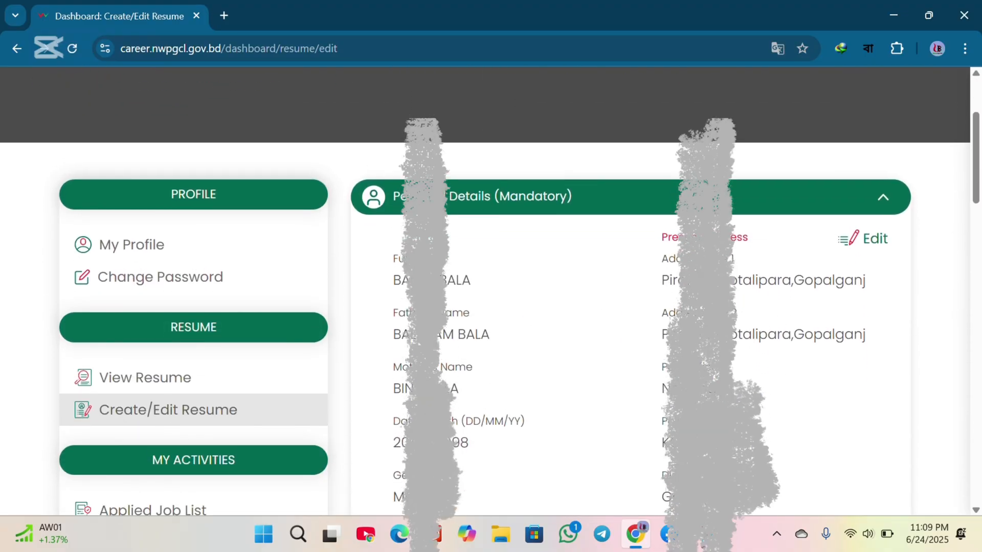
{"action": "scroll", "coordinate": [698, 416], "scroll_direction": "down", "scroll_amount": 1}
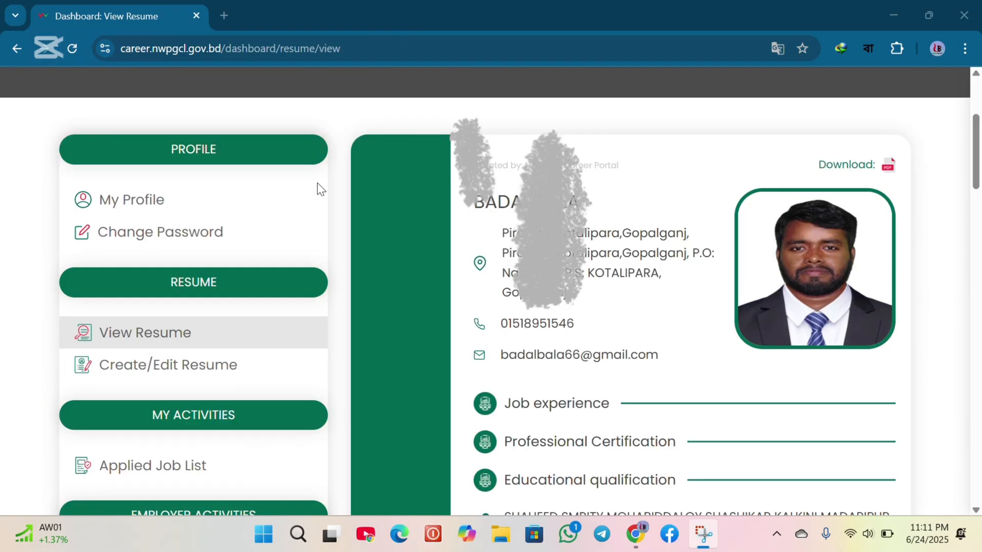
{"action": "scroll", "coordinate": [259, 336], "scroll_direction": "down", "scroll_amount": 4}
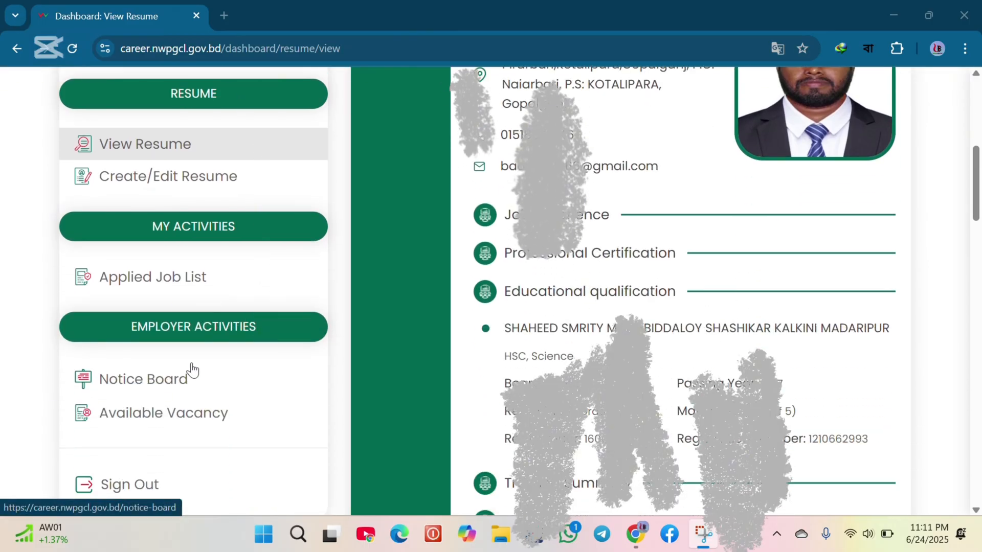
{"action": "left_click", "coordinate": [149, 416]}
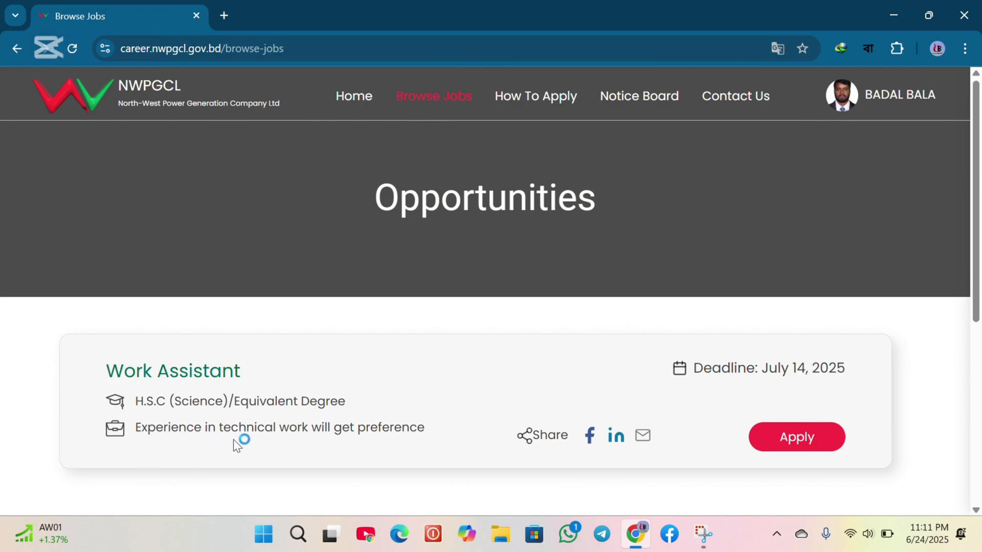
- Open the Work Assistant vacancy and read through its details and conditions
{"action": "left_click", "coordinate": [787, 436]}
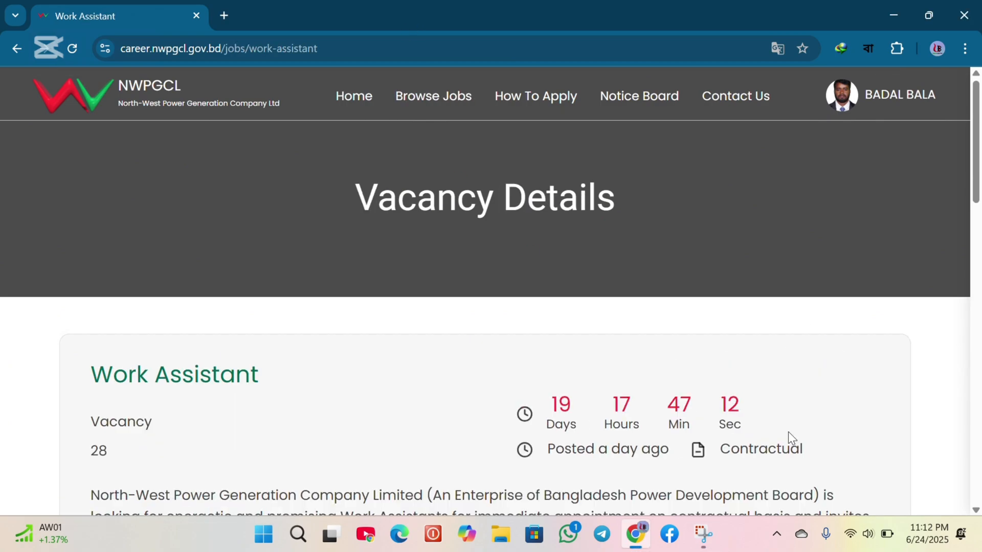
{"action": "scroll", "coordinate": [386, 391], "scroll_direction": "down", "scroll_amount": 5}
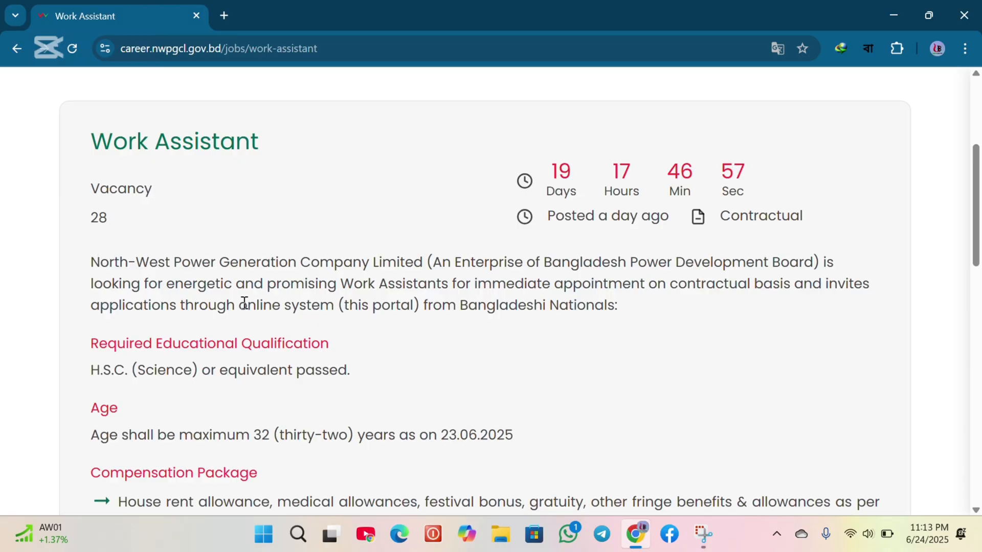
{"action": "scroll", "coordinate": [263, 335], "scroll_direction": "down", "scroll_amount": 2}
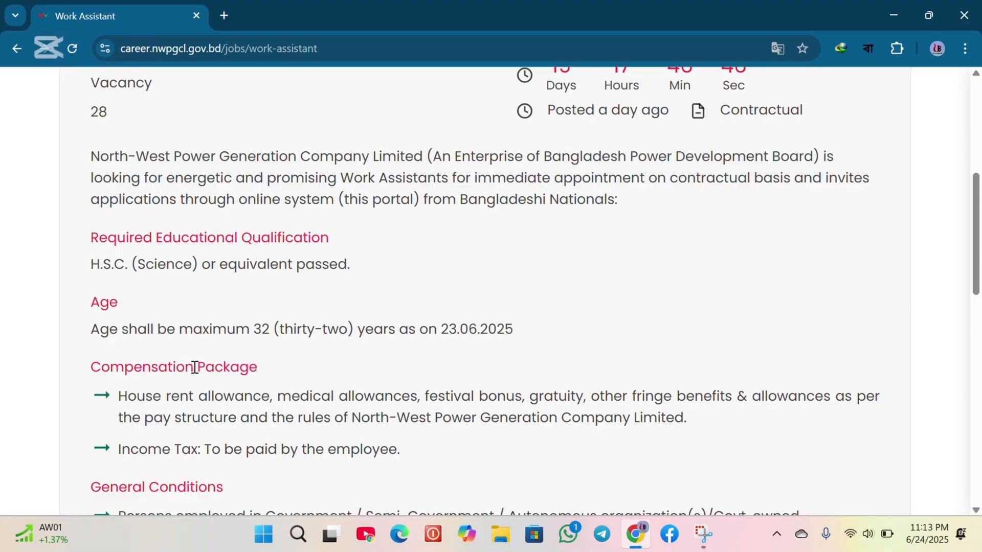
{"action": "scroll", "coordinate": [195, 367], "scroll_direction": "down", "scroll_amount": 3}
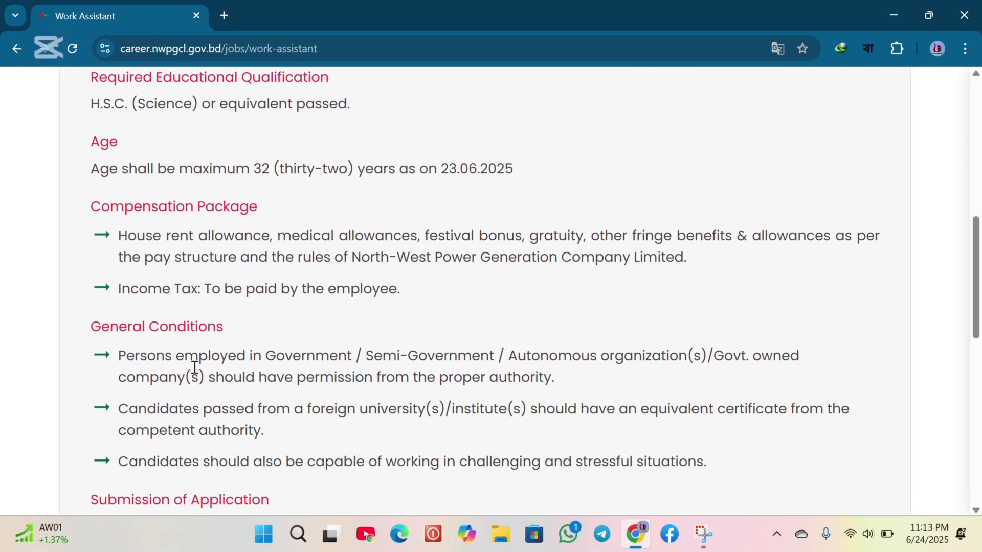
{"action": "scroll", "coordinate": [194, 367], "scroll_direction": "down", "scroll_amount": 5}
{"action": "scroll", "coordinate": [195, 367], "scroll_direction": "down", "scroll_amount": 3}
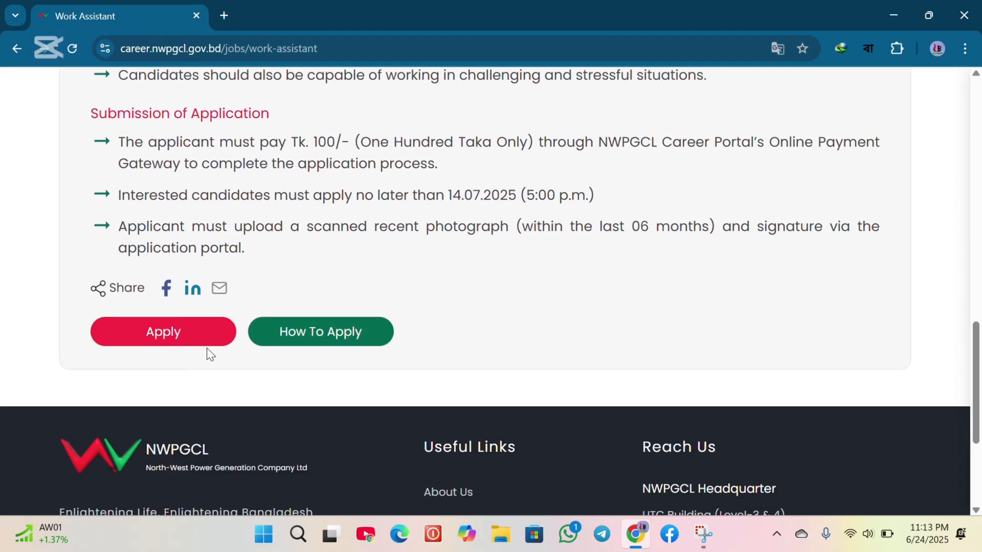
- Apply for the Work Assistant job and choose bKash in the SSLCommerz checkout
{"action": "left_click", "coordinate": [171, 331]}
{"action": "scroll", "coordinate": [548, 346], "scroll_direction": "up", "scroll_amount": 2}
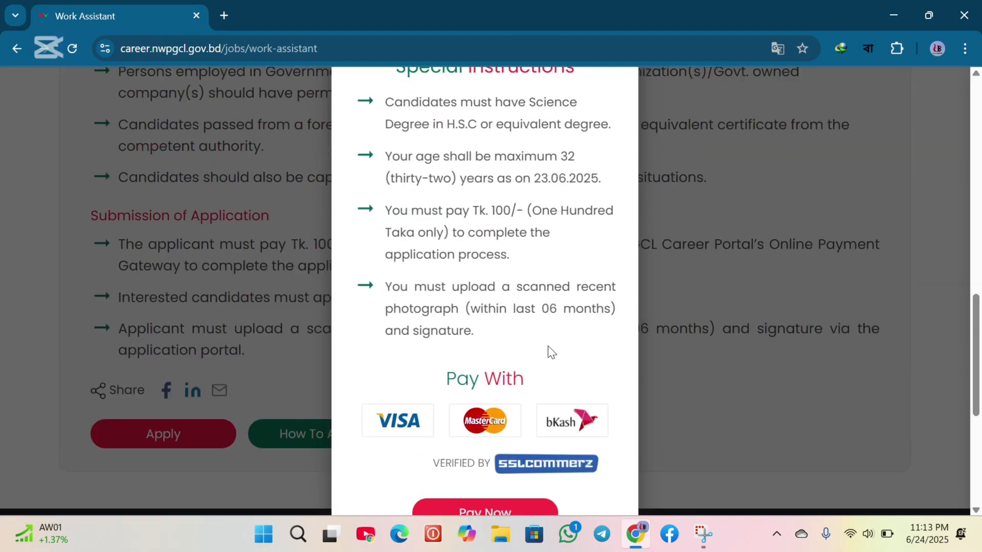
{"action": "scroll", "coordinate": [548, 345], "scroll_direction": "up", "scroll_amount": 1}
{"action": "scroll", "coordinate": [539, 143], "scroll_direction": "up", "scroll_amount": 2}
{"action": "scroll", "coordinate": [539, 142], "scroll_direction": "down", "scroll_amount": 3}
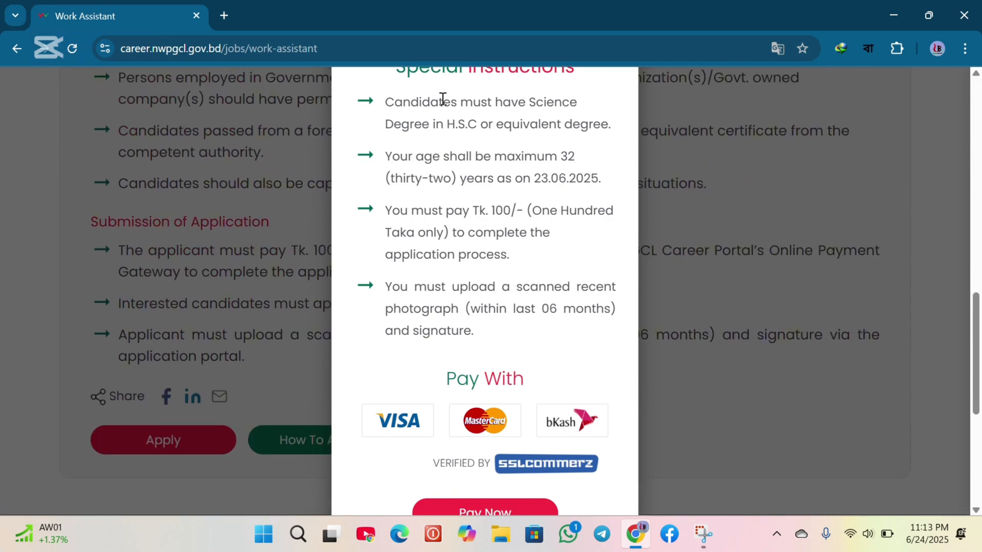
{"action": "left_click_drag", "start_coordinate": [458, 102], "coordinate": [455, 123]}
{"action": "left_click", "coordinate": [459, 103]}
{"action": "left_click", "coordinate": [607, 104]}
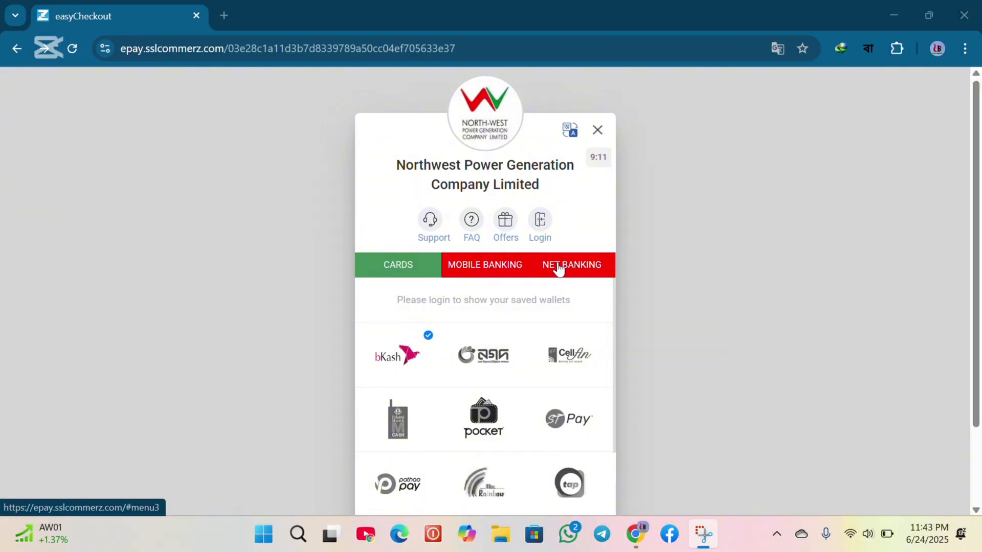
- Choose bKash under Mobile Banking to pay the ৳100.00 application fee
{"action": "left_click", "coordinate": [397, 364]}
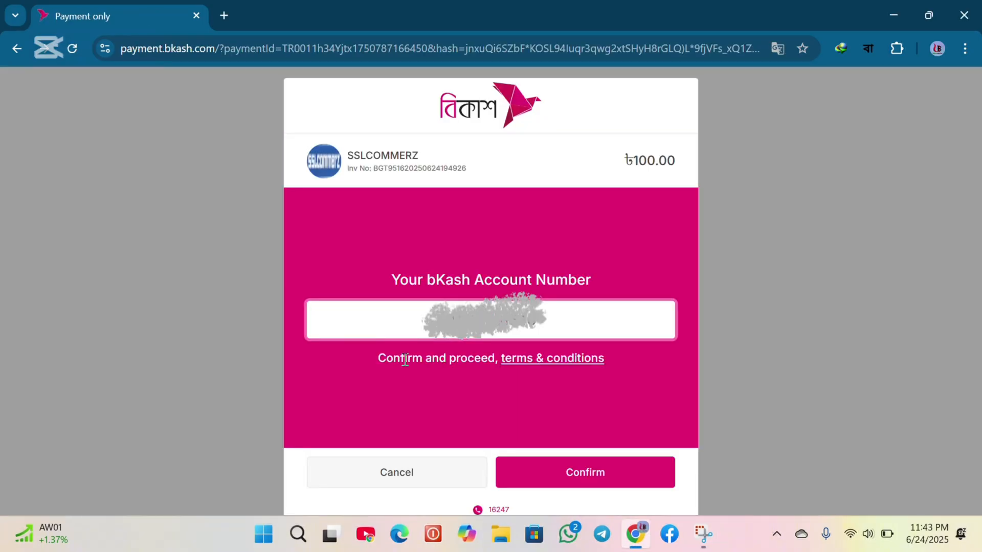
- Submit the bKash account number, then the SMS verification code and account PIN, to complete the ৳100 payment
{"action": "key", "text": "Return"}
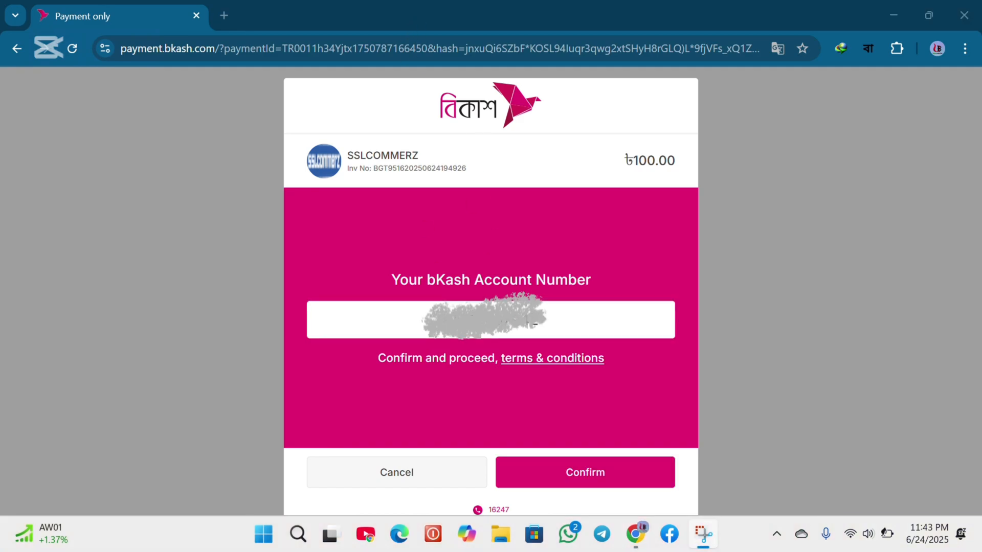
{"action": "left_click", "coordinate": [564, 473]}
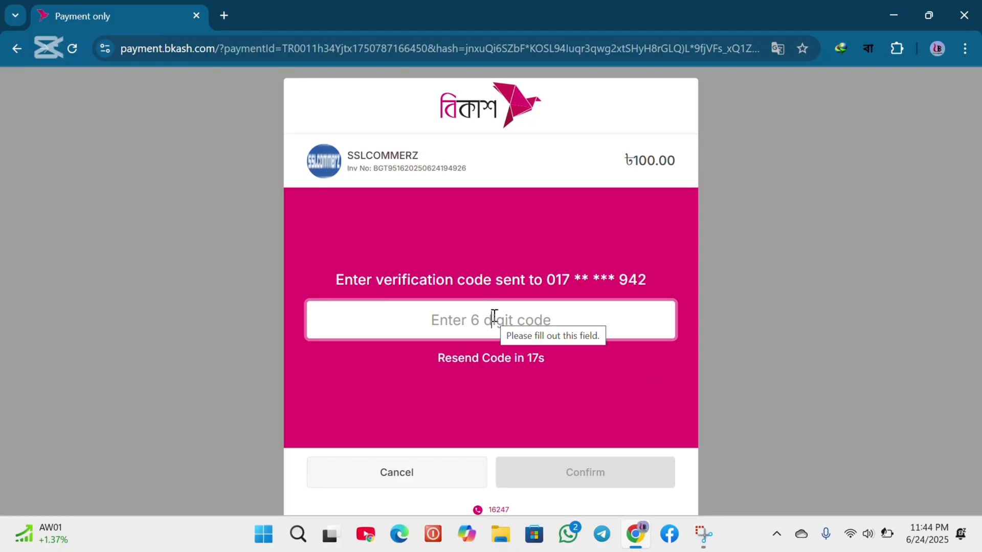
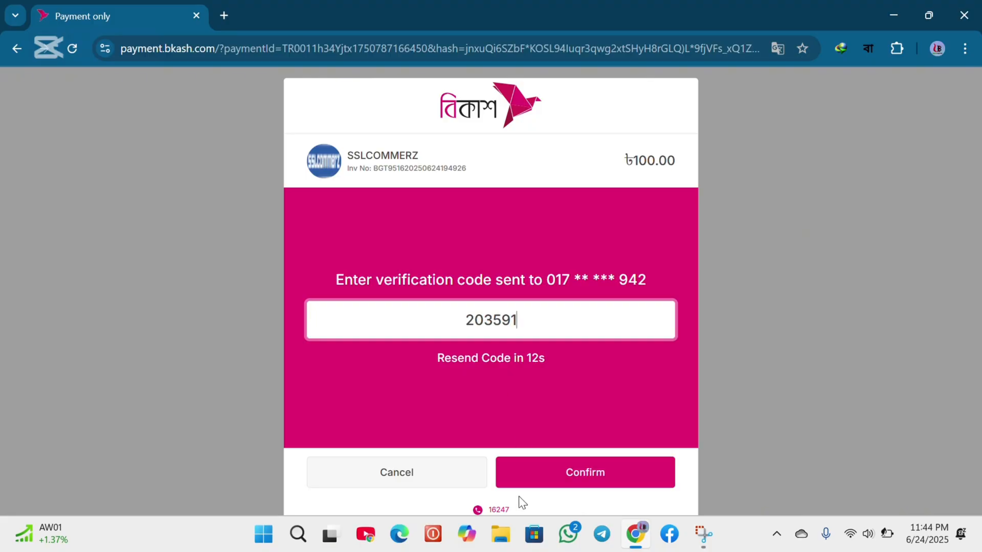
{"action": "left_click", "coordinate": [544, 469]}
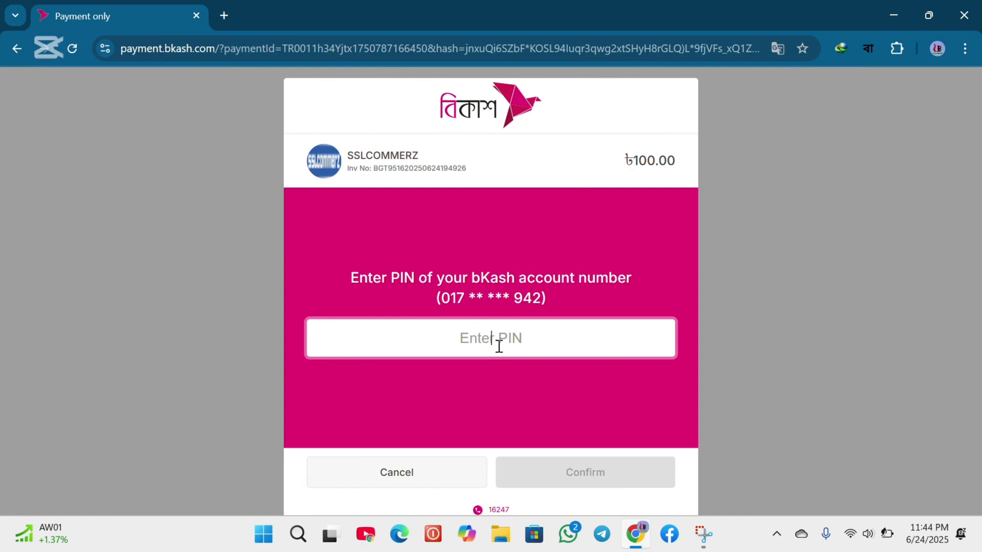
{"action": "key", "text": "Return"}
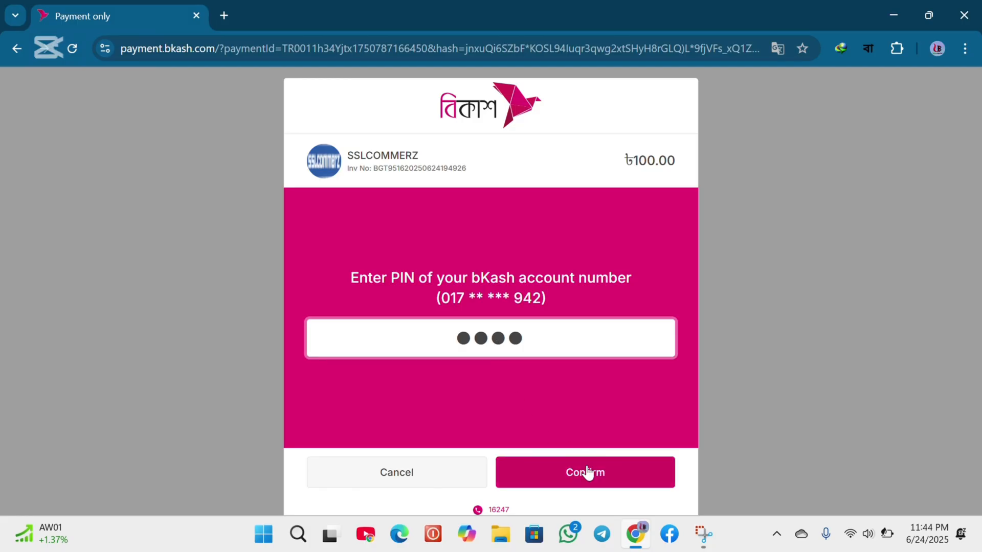
{"action": "left_click", "coordinate": [587, 473]}
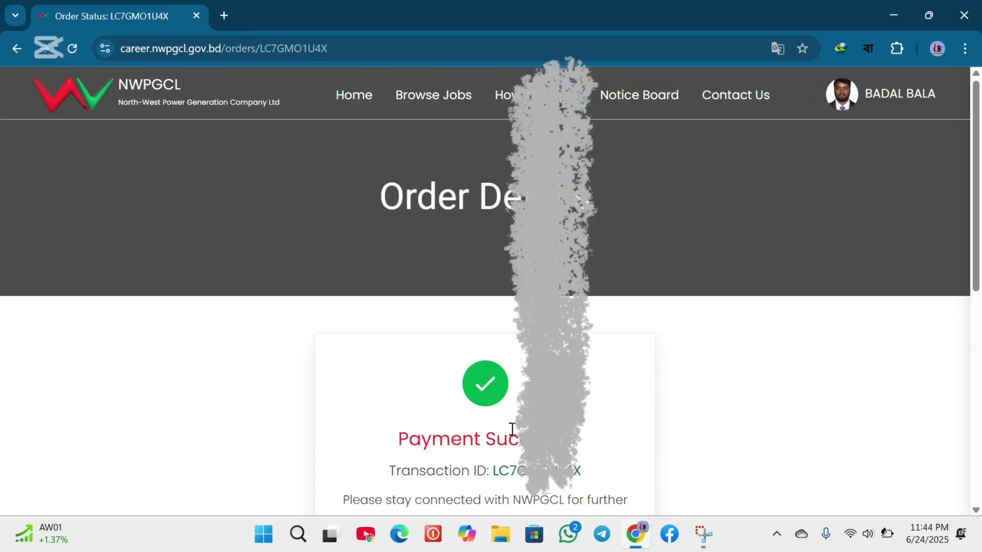
{"action": "scroll", "coordinate": [512, 428], "scroll_direction": "down", "scroll_amount": 5}
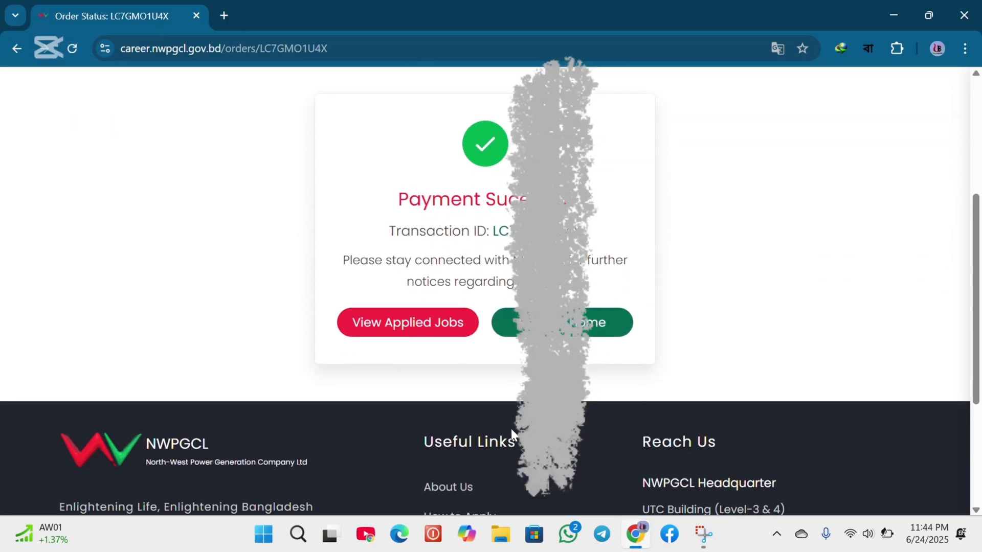